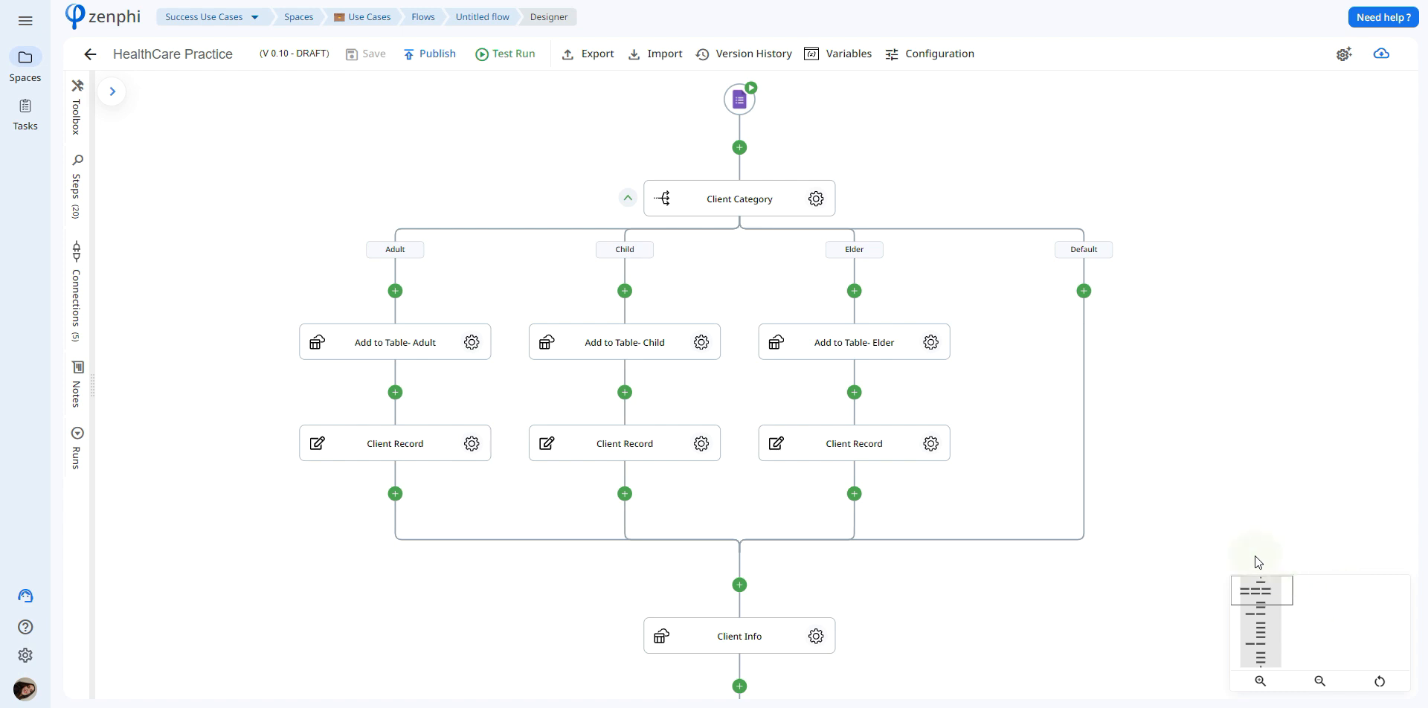
Inspect the Google Forms New Response trigger's connection creation dialog and form file picker, cancelling both without changes.
click(739, 99)
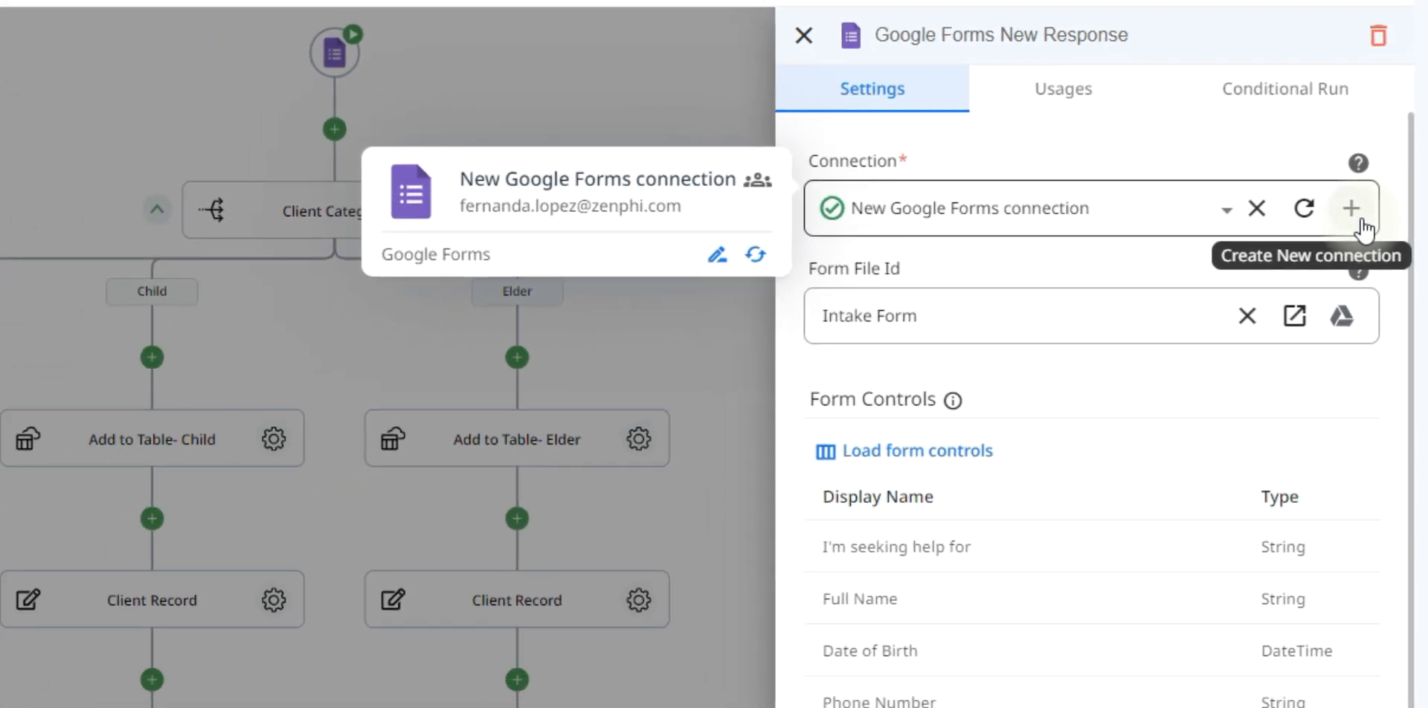
click(1377, 200)
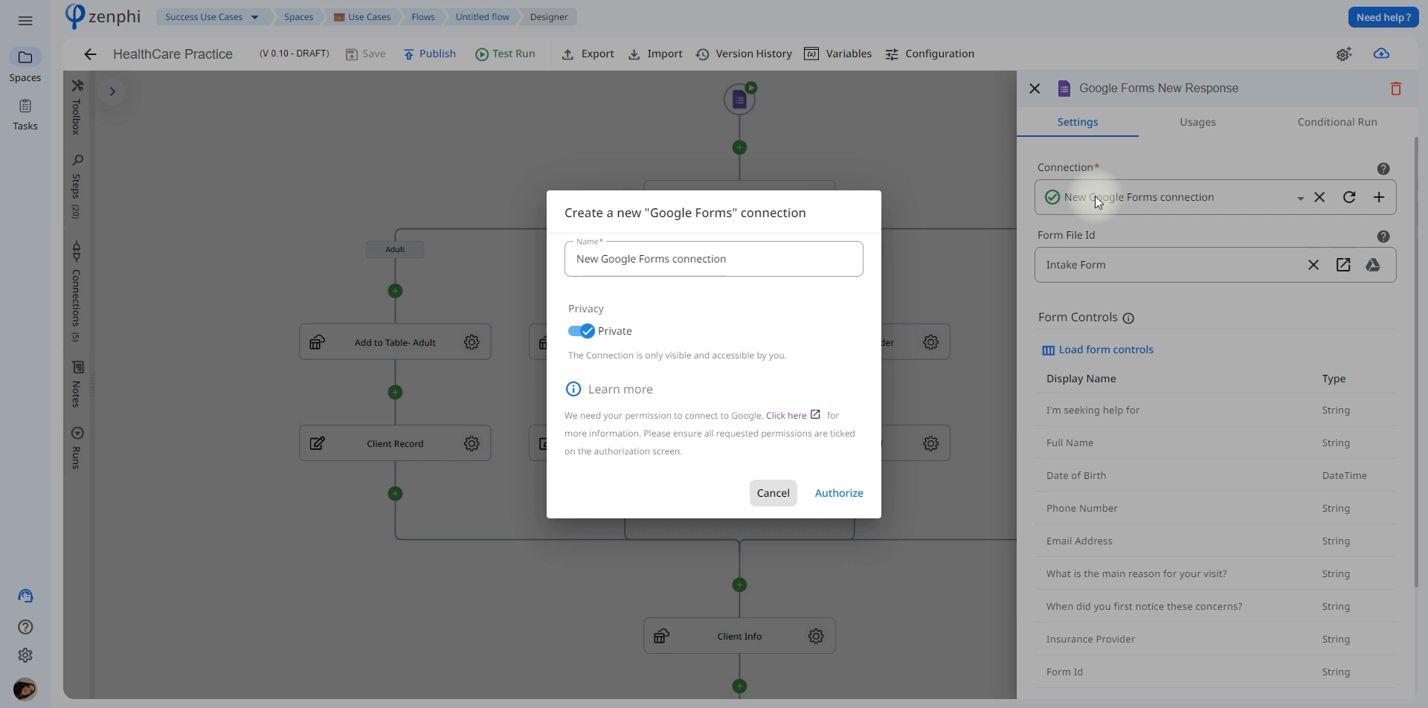
click(773, 493)
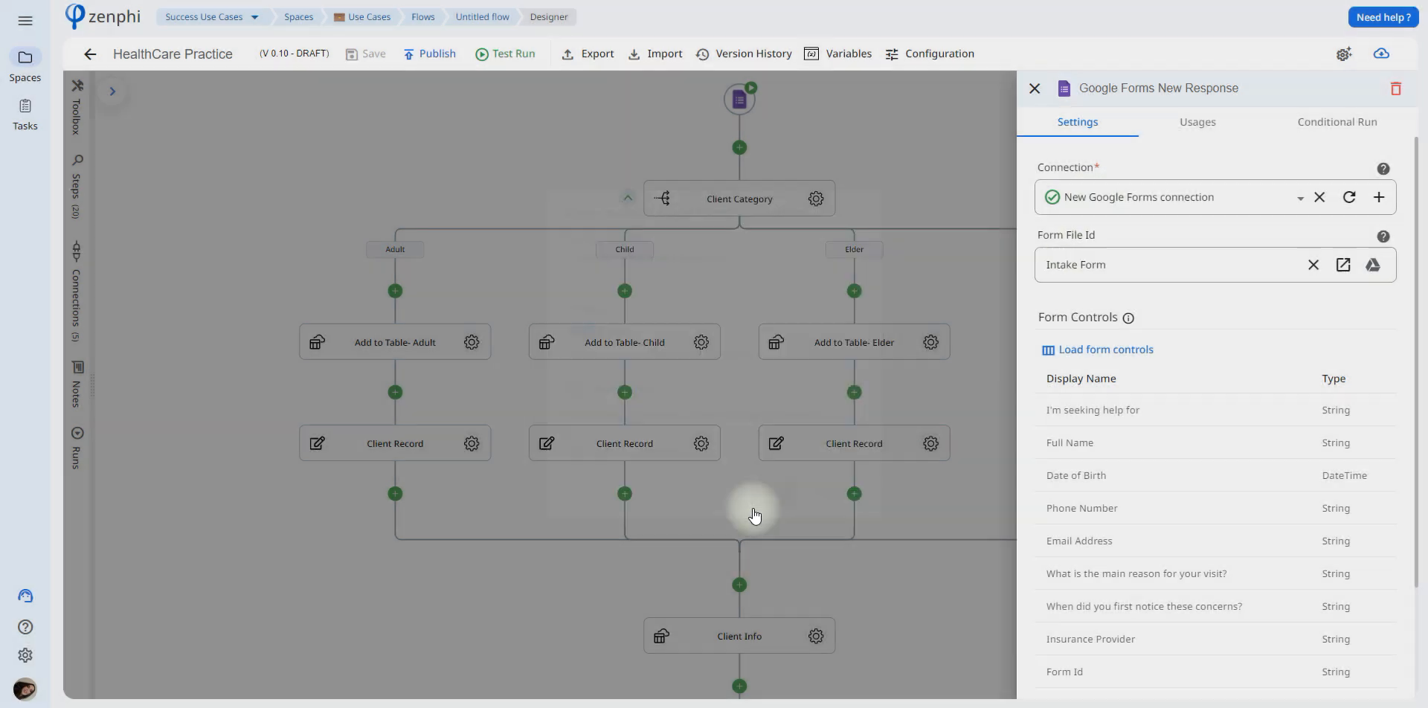
click(1373, 266)
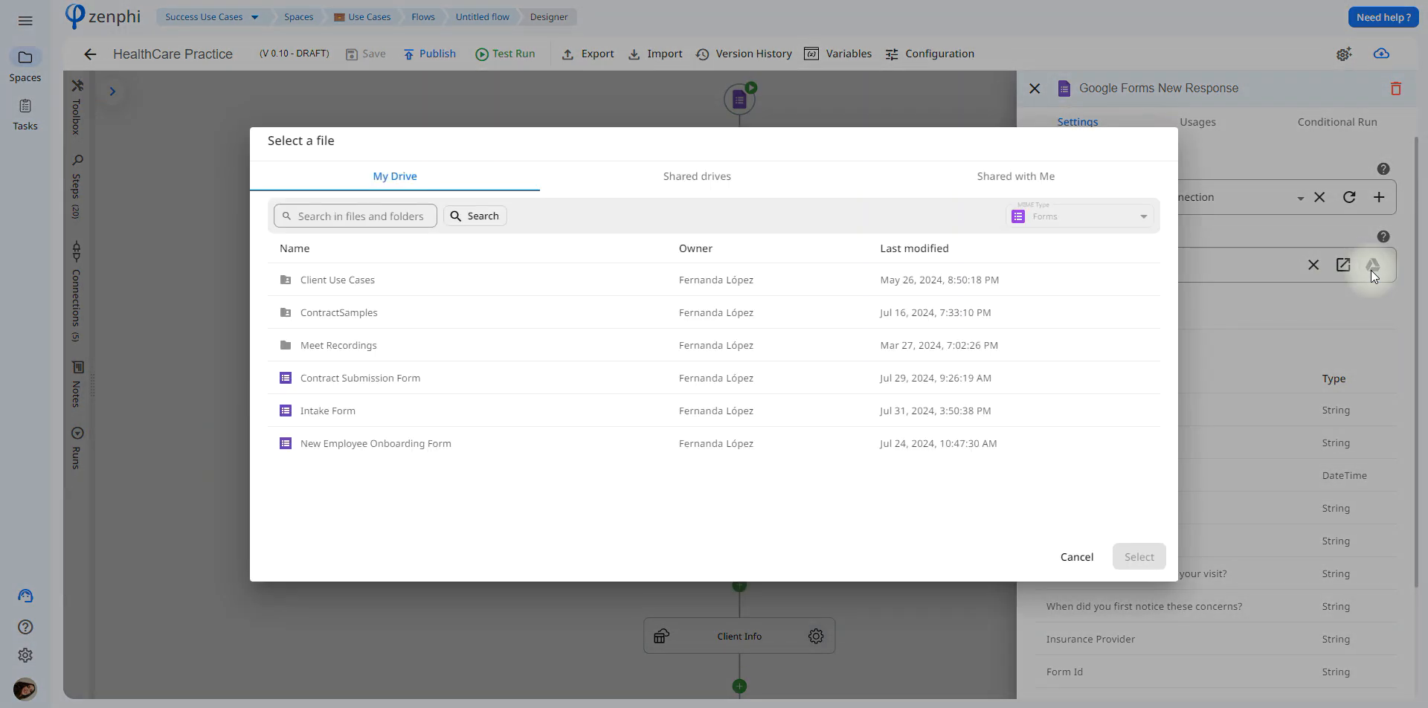
click(1078, 557)
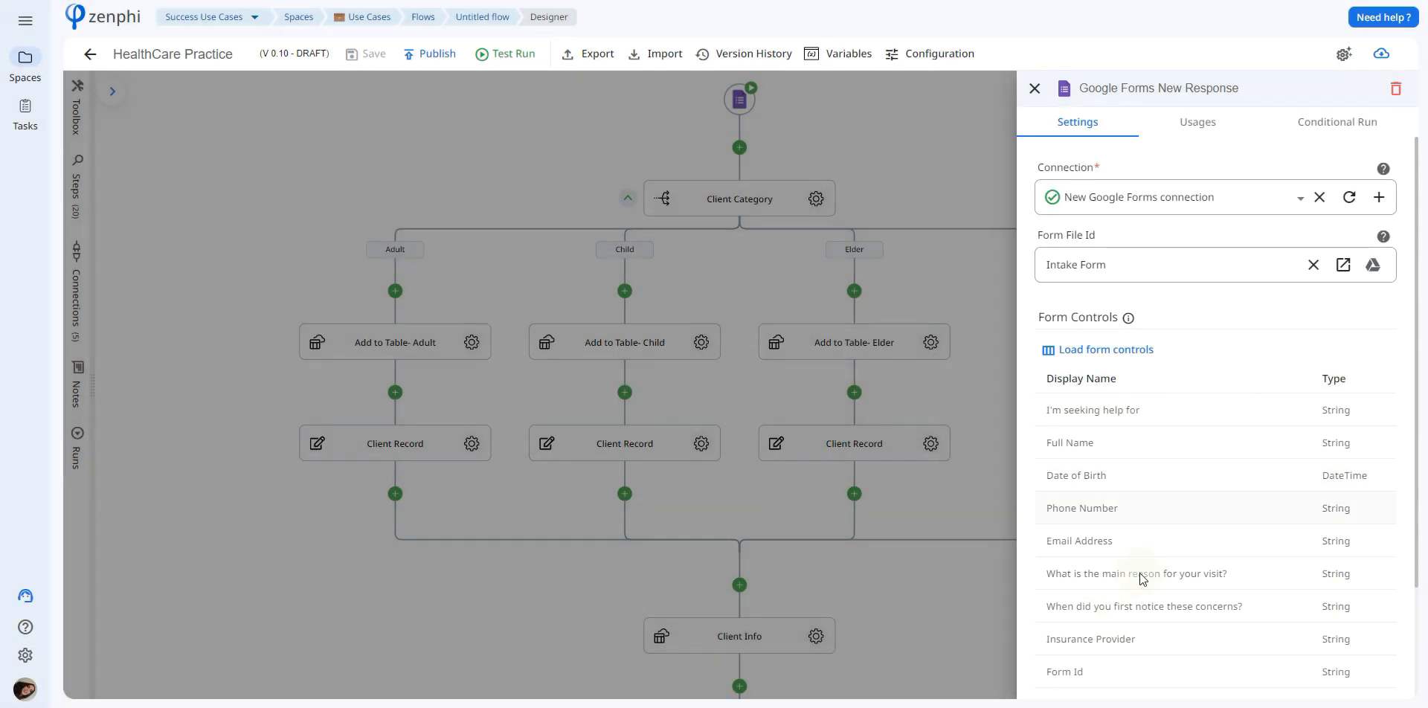
Switch to the Intake Form in Google Forms and review its questions and settings.
click(1340, 1)
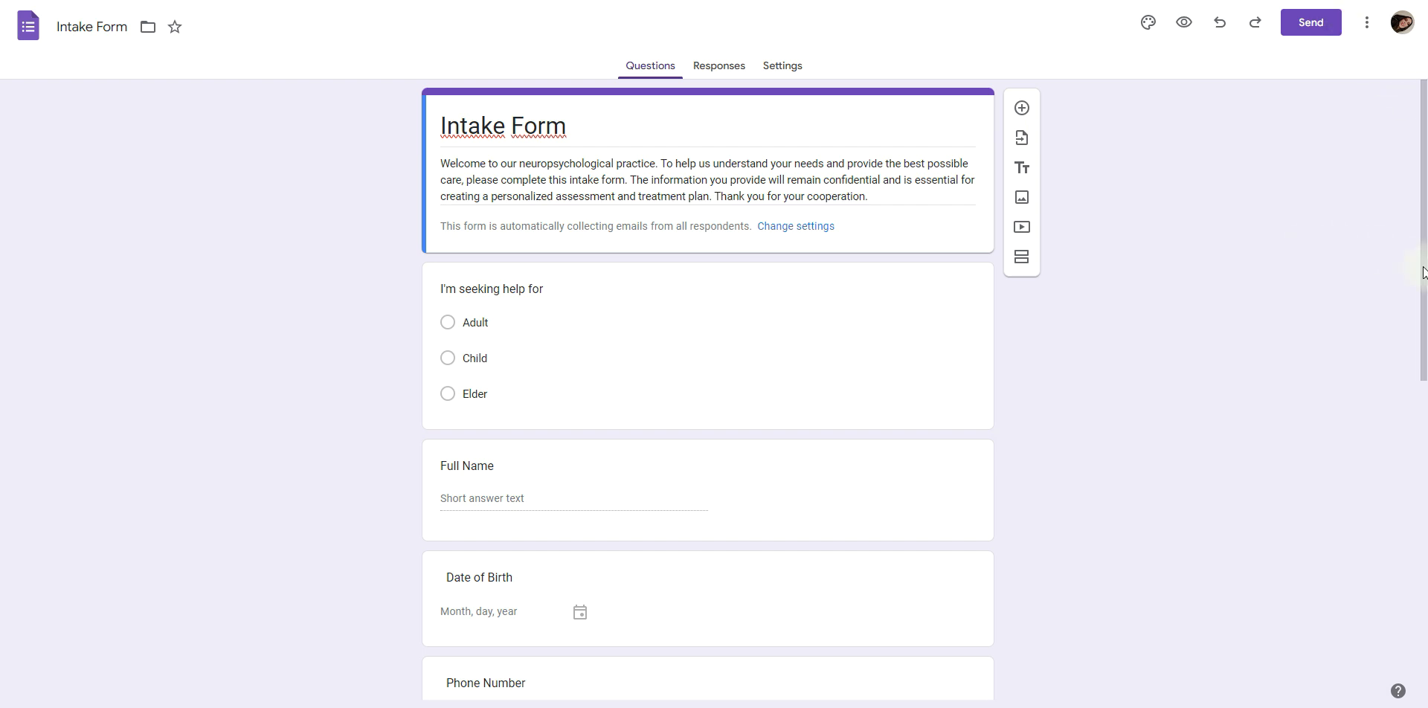
drag(1427, 224, 1335, 192)
click(784, 64)
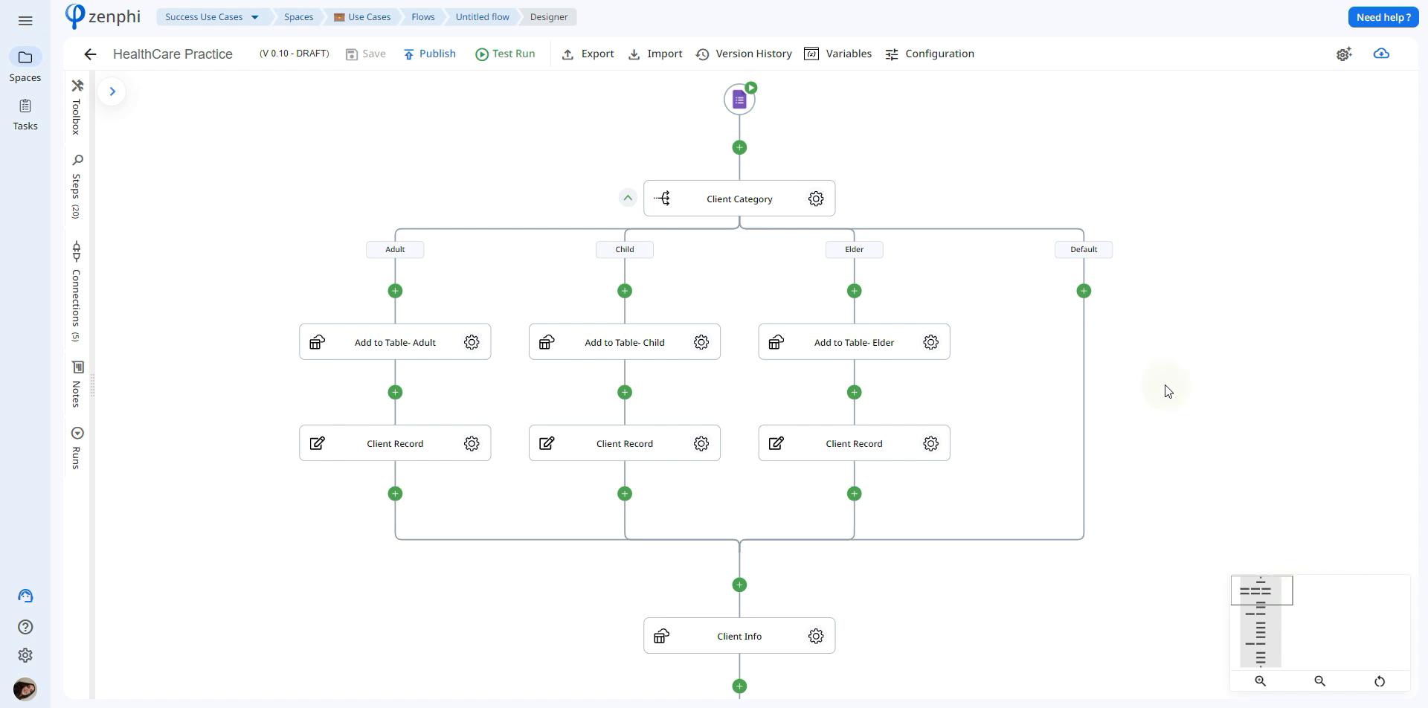
Review the Client Category step's input token, branch values and the form response tokens available from the trigger.
click(816, 200)
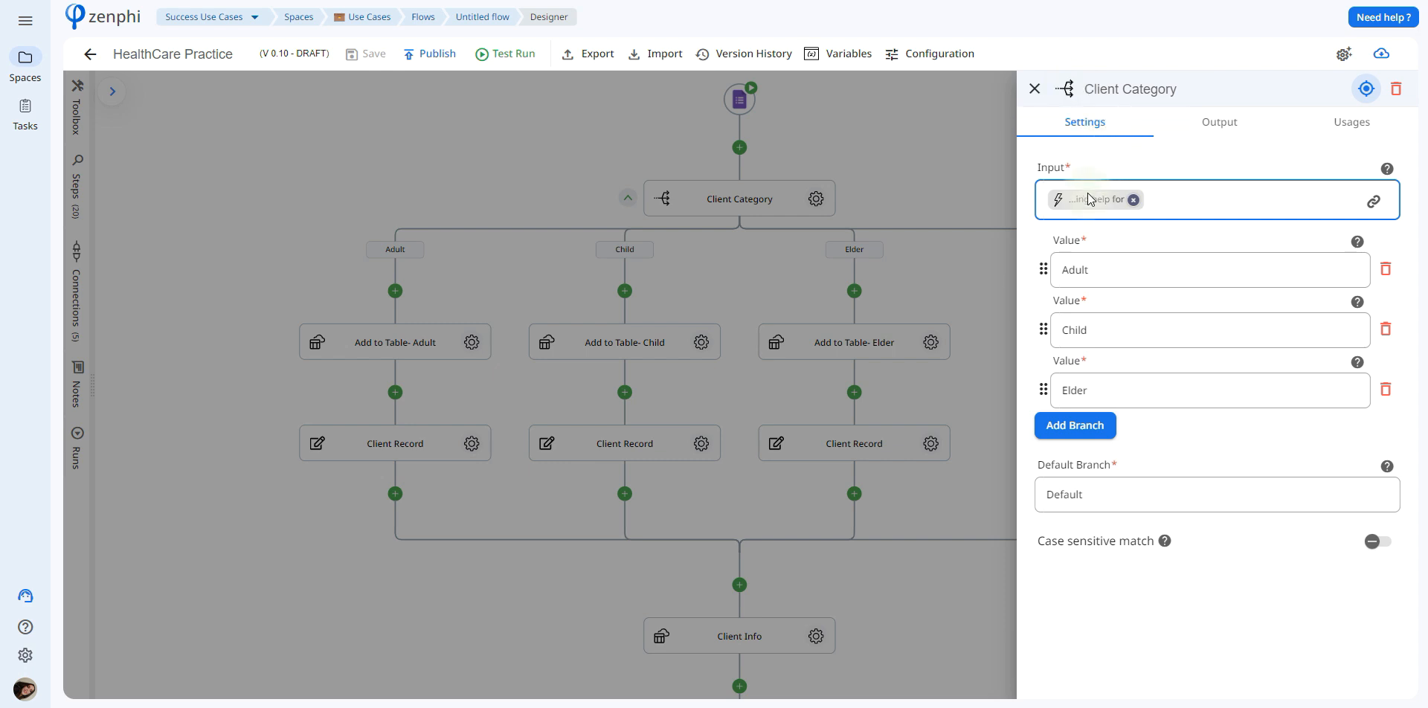
mouse_move(1086, 202)
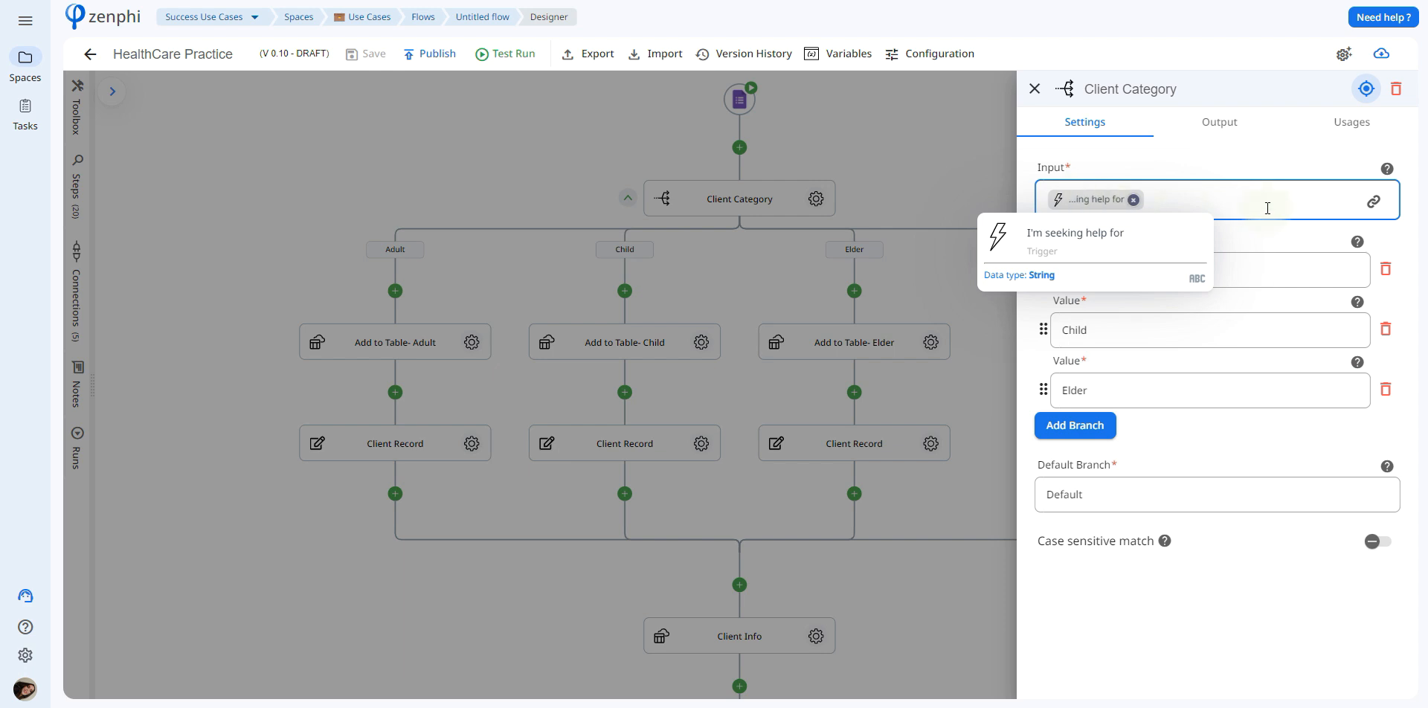
click(1373, 205)
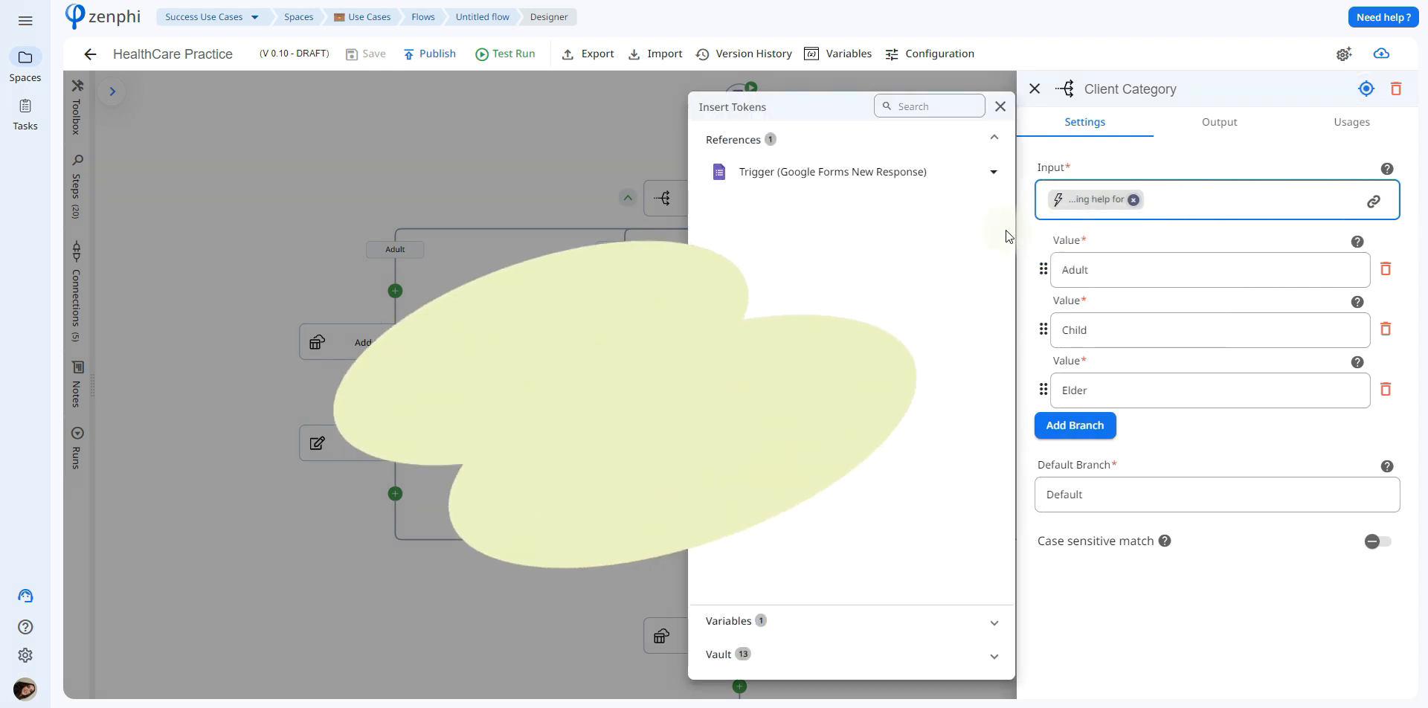
click(958, 176)
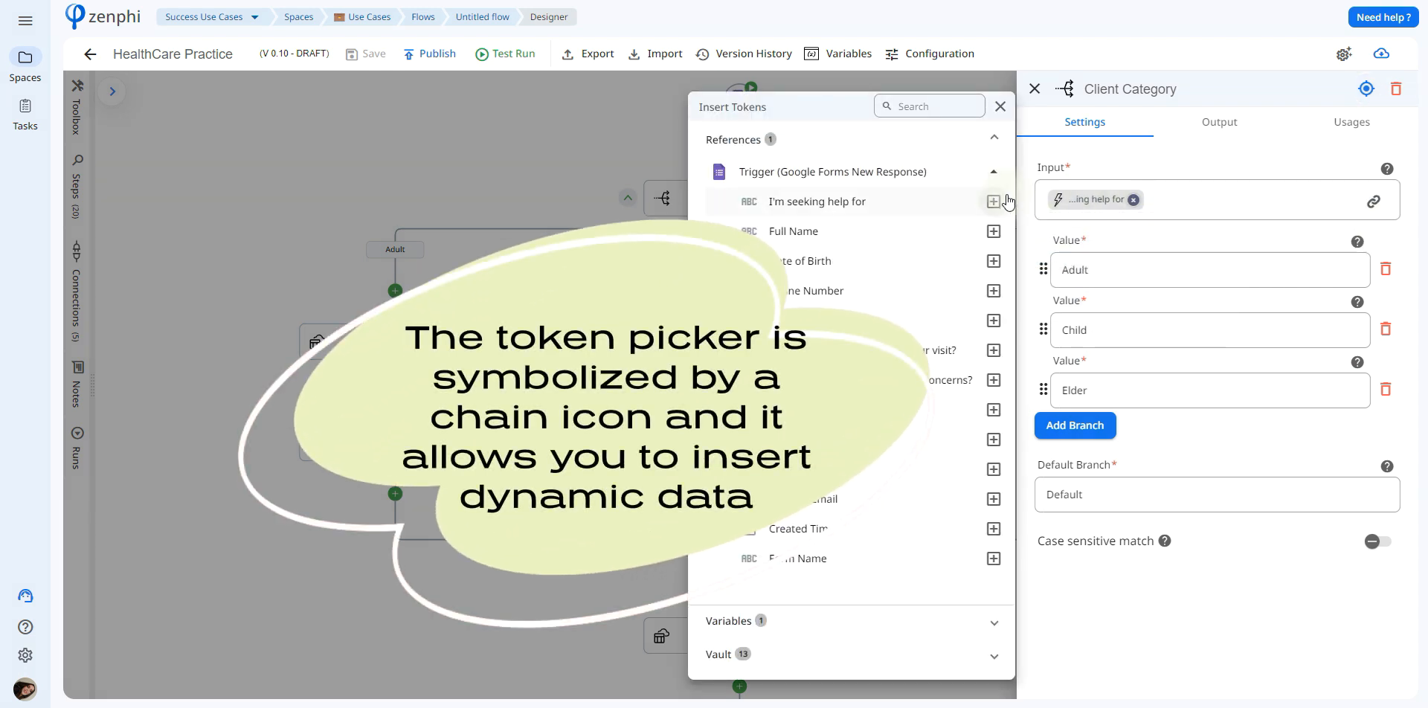
click(1136, 263)
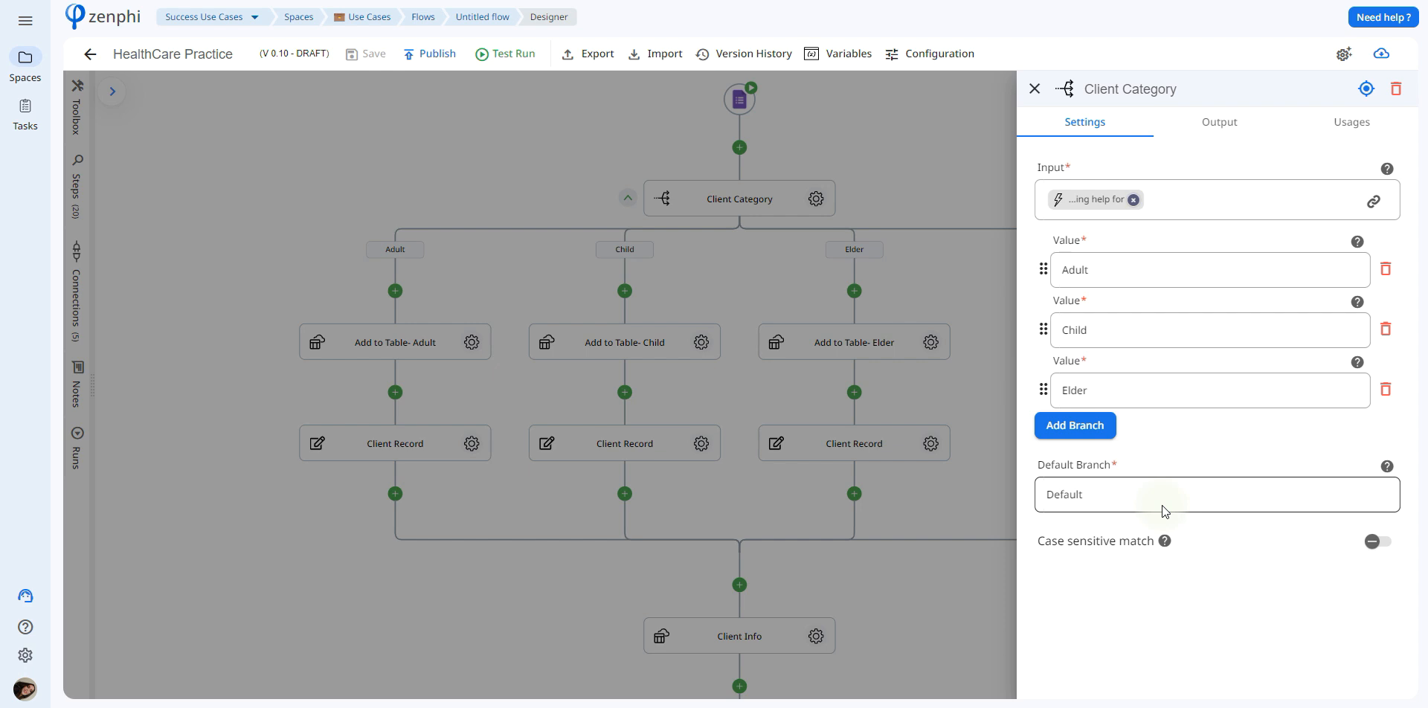
click(930, 38)
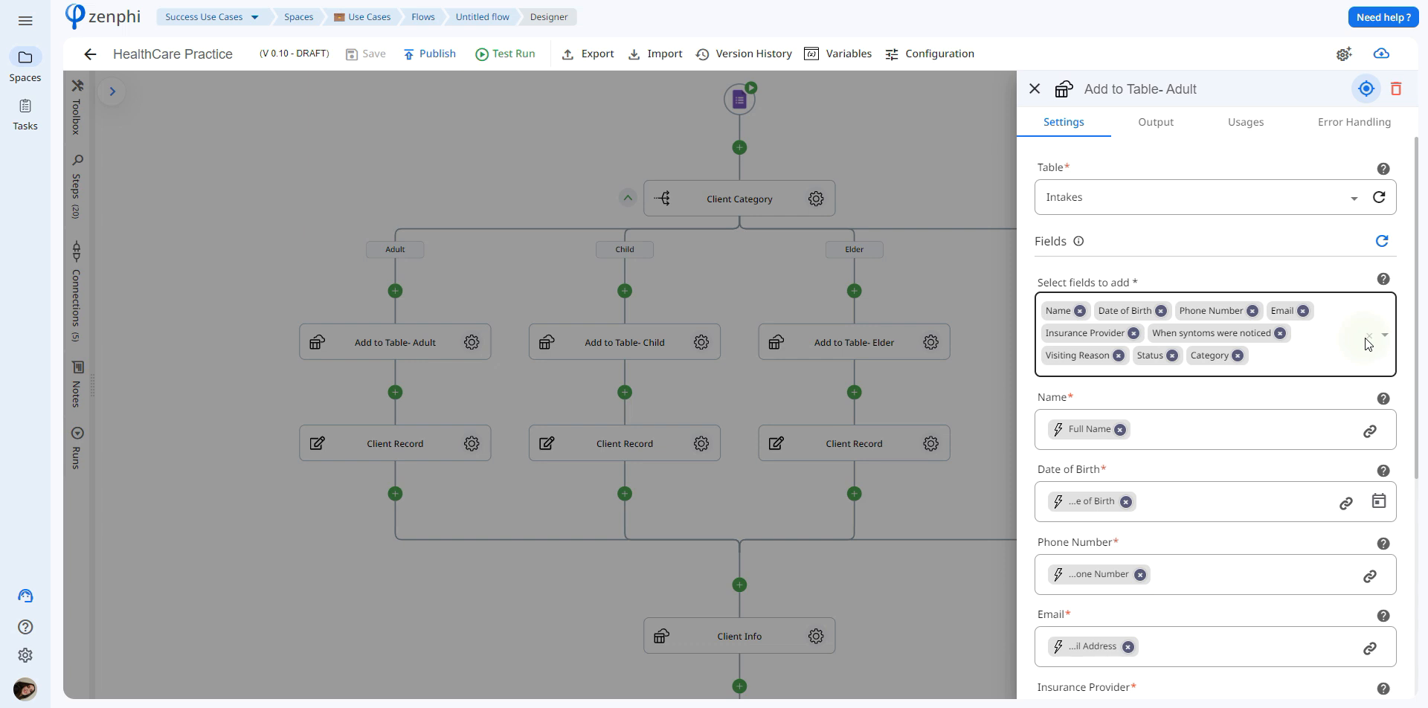
Review the field mappings of the Add to Table- Adult step, including the tokens available for the Name field.
scroll(1420, 333, down, 1)
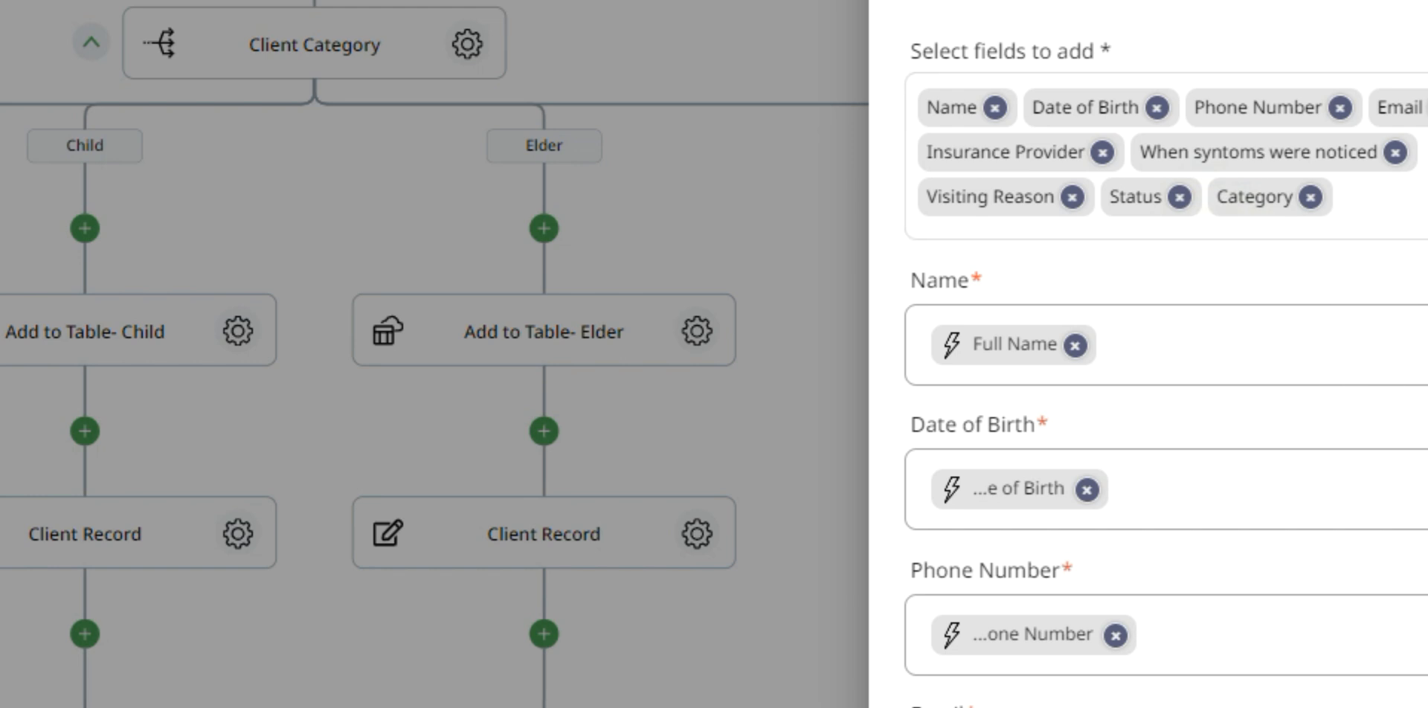
click(1426, 344)
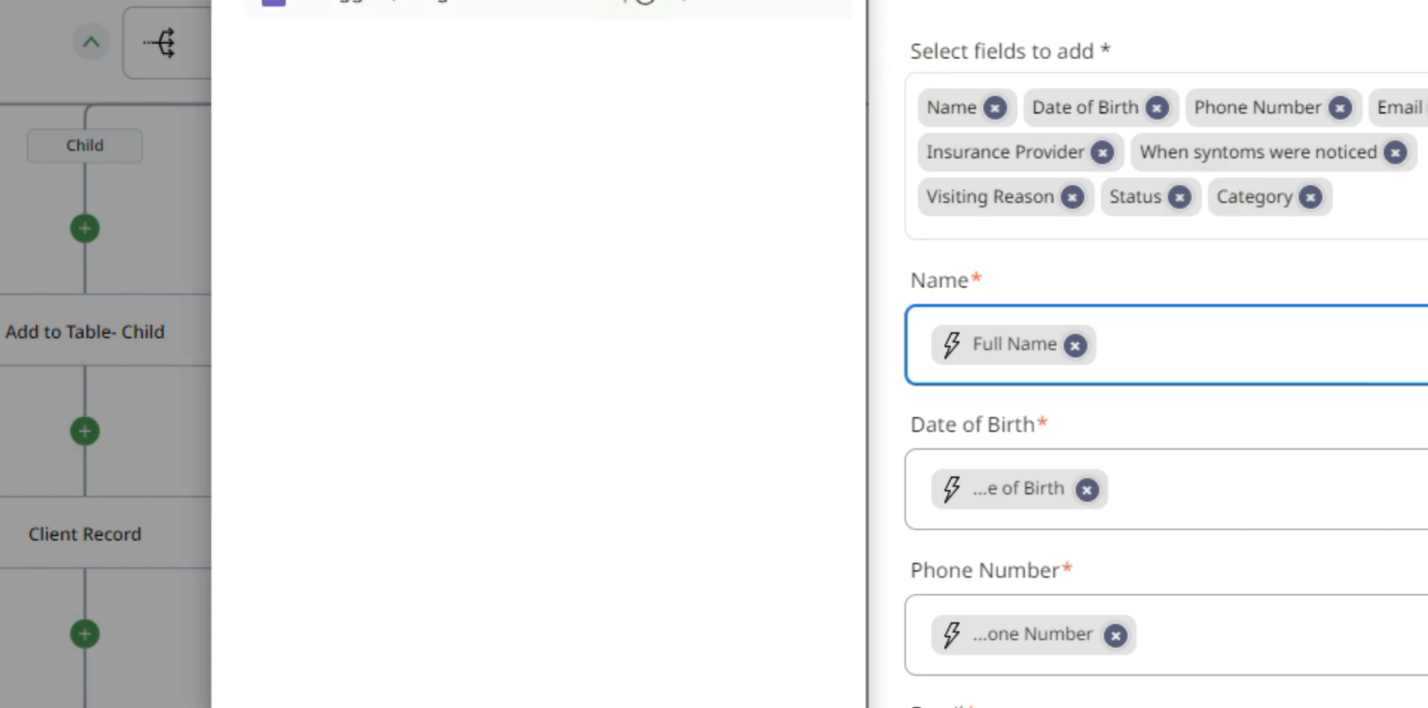
click(593, 3)
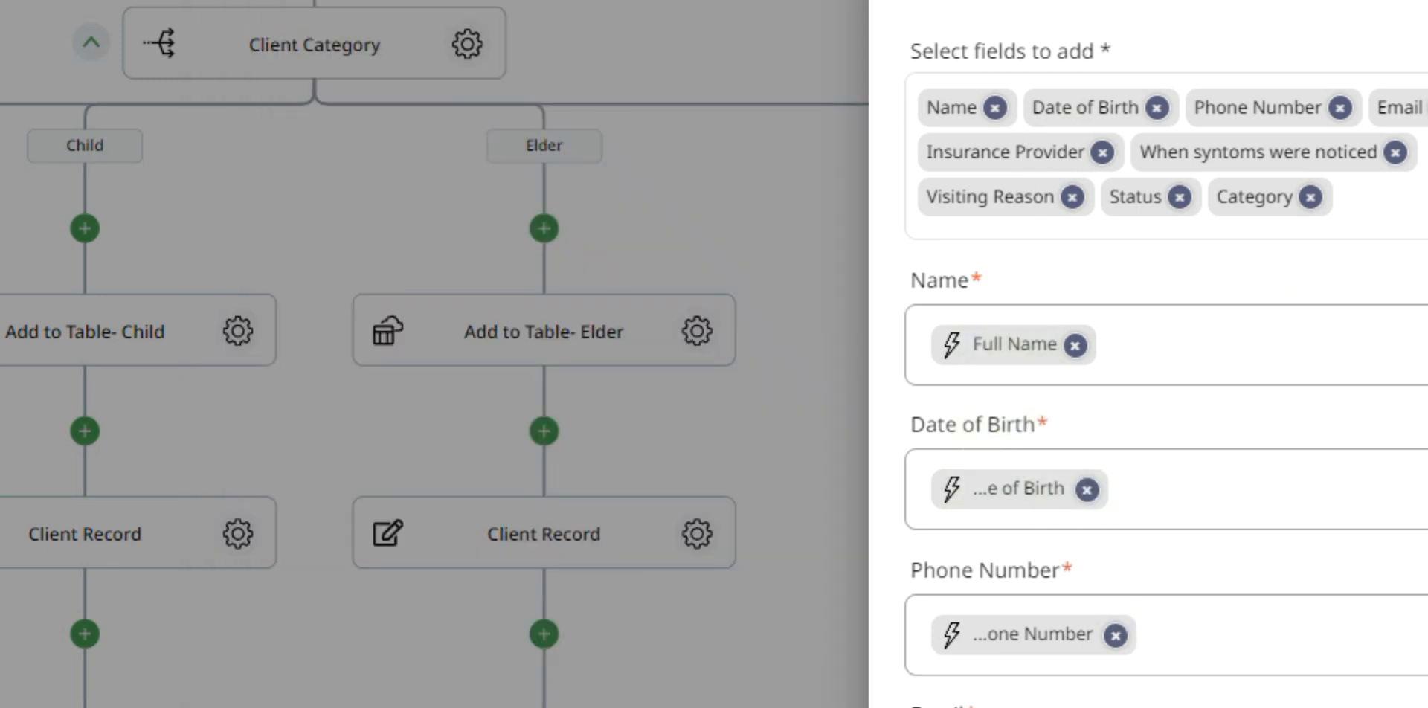
scroll(1161, 447, down, 4)
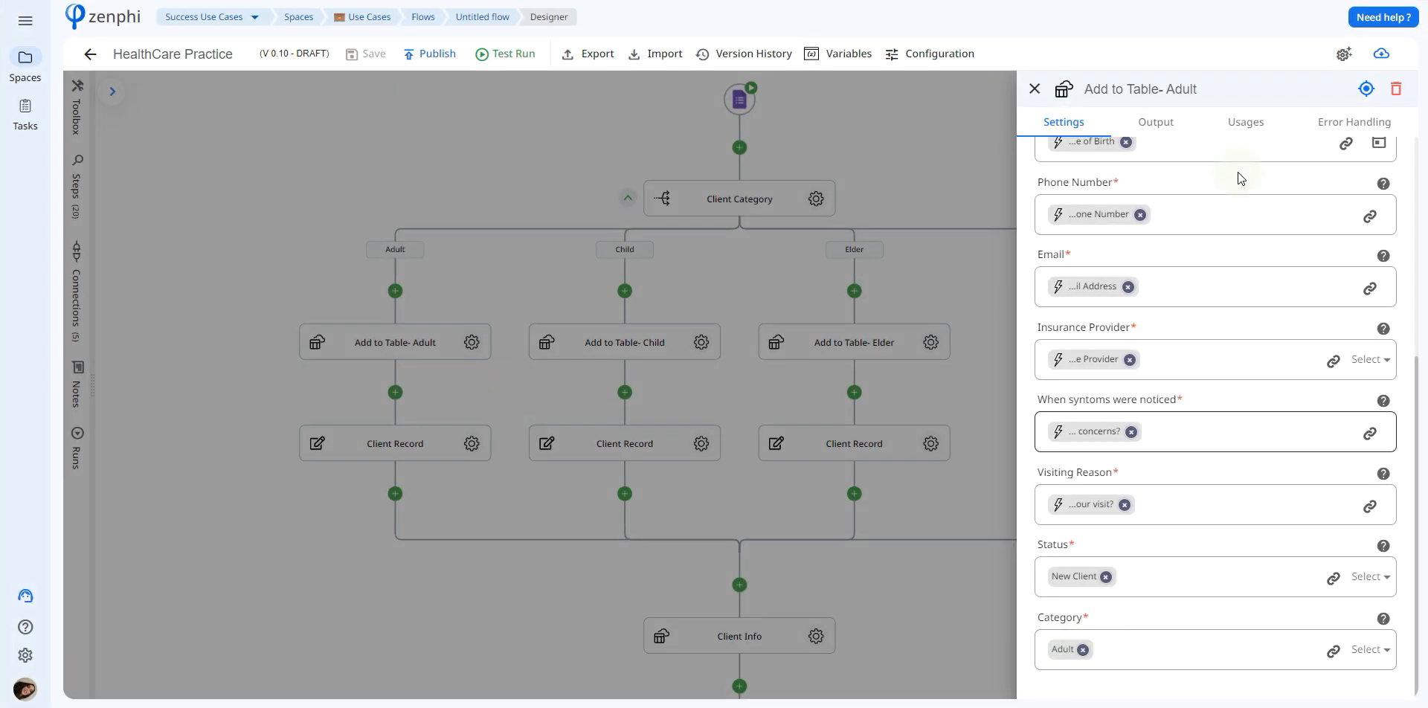
click(854, 199)
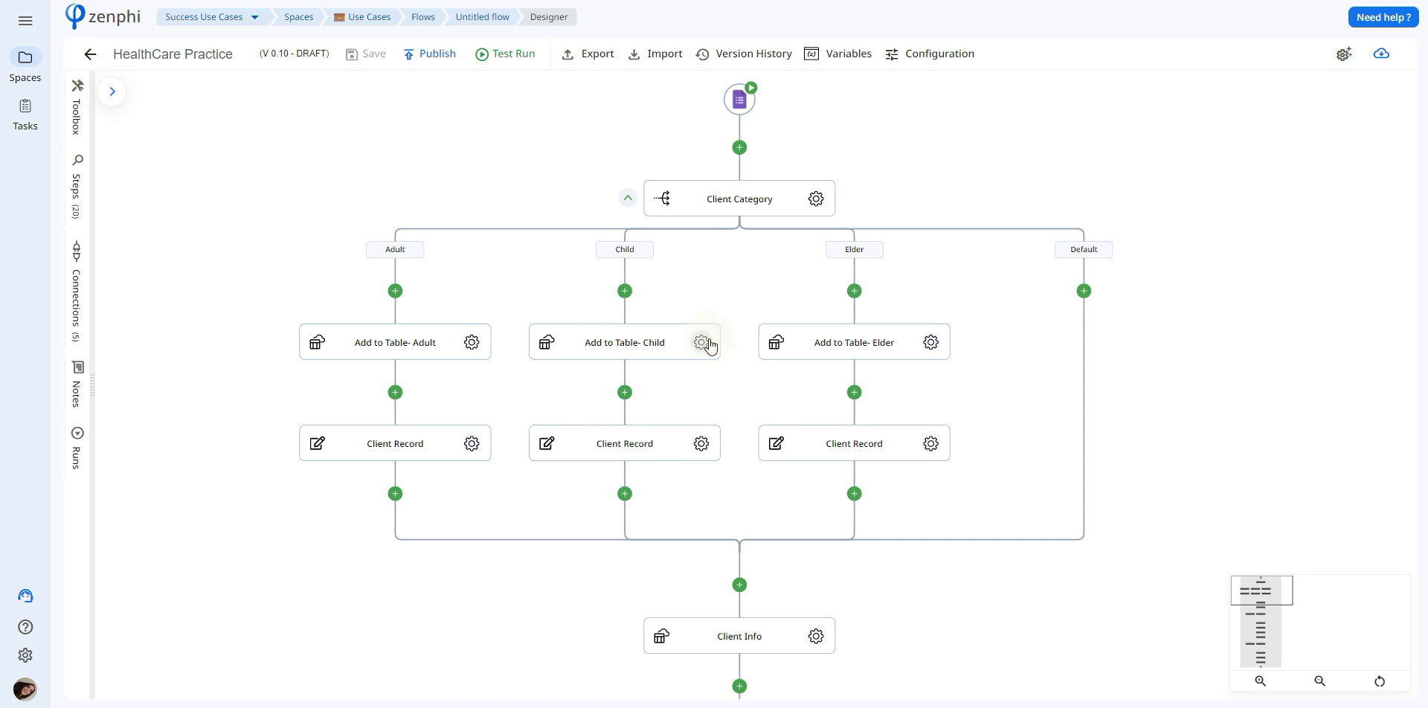
Inspect the Adult branch's Client Record step and the flow's variables, opening the new variable form and cancelling it.
scroll(1412, 415, down, 5)
click(471, 444)
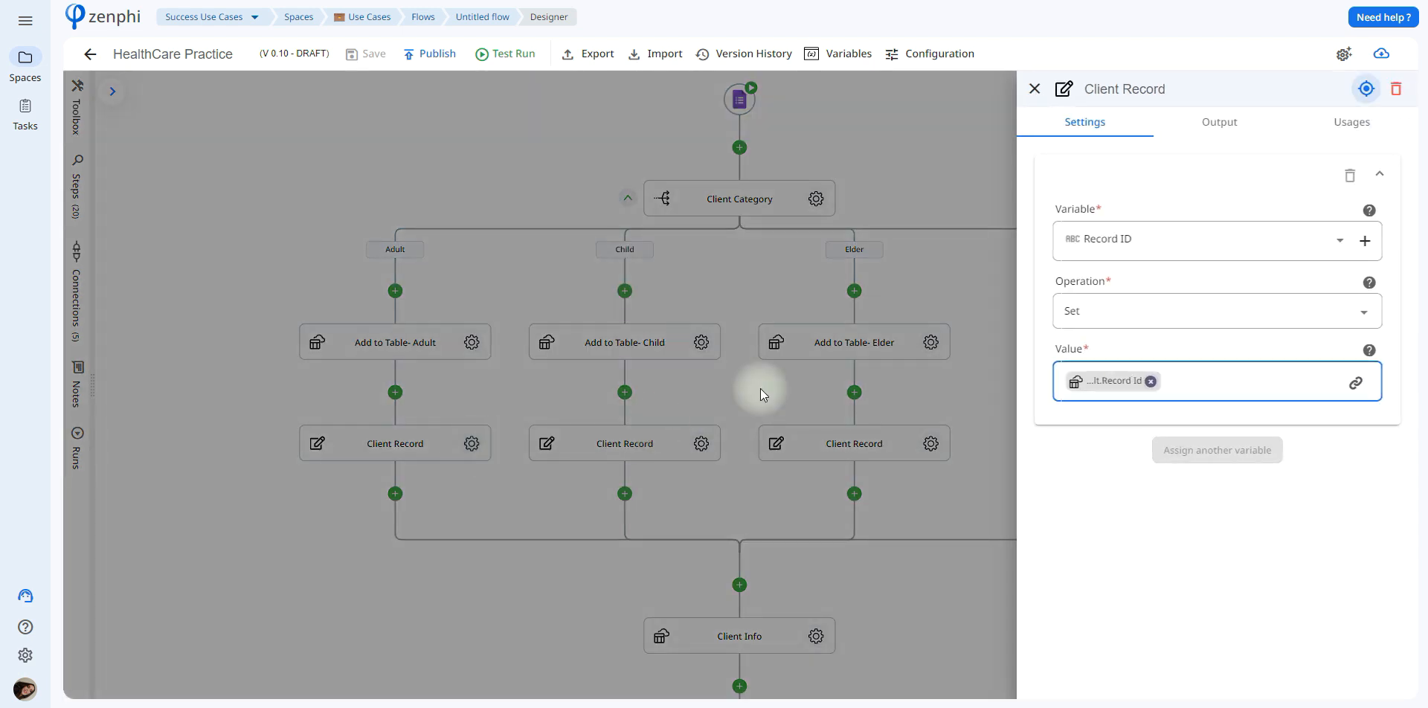
click(844, 53)
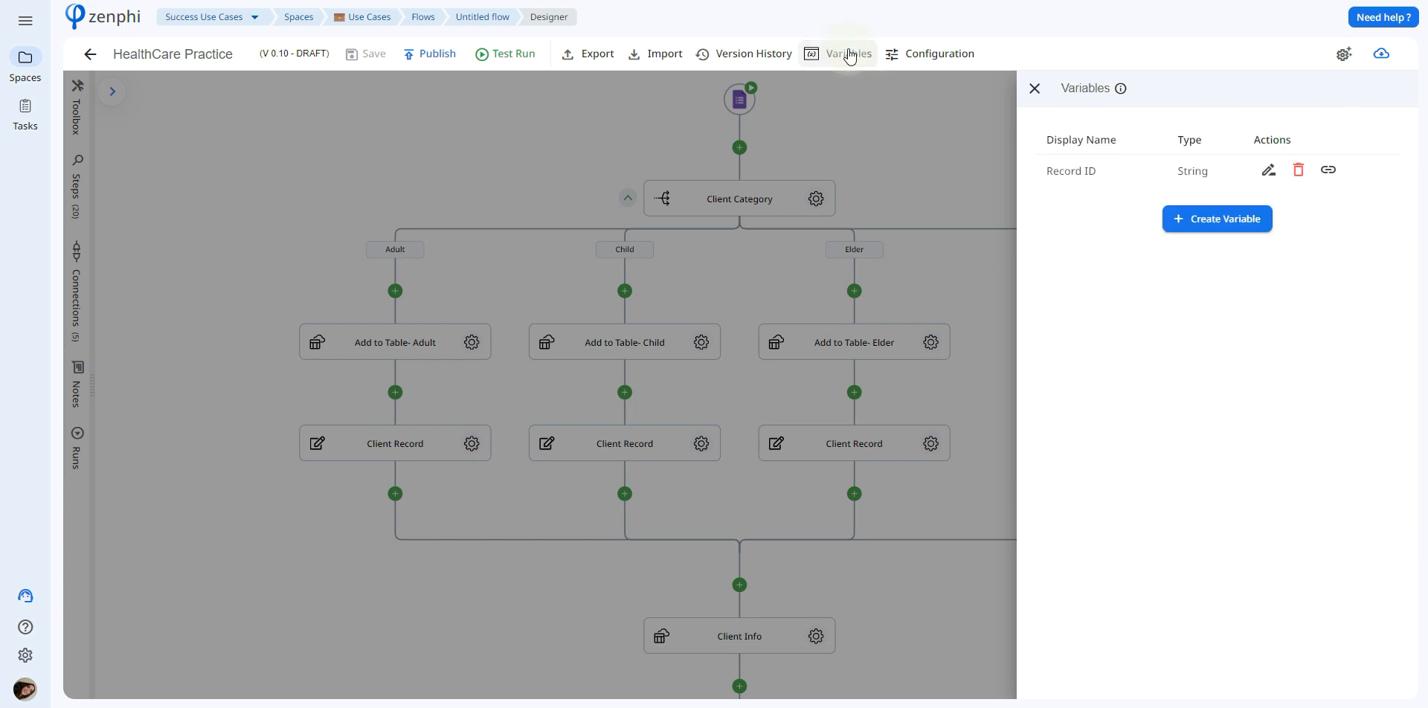
click(1222, 220)
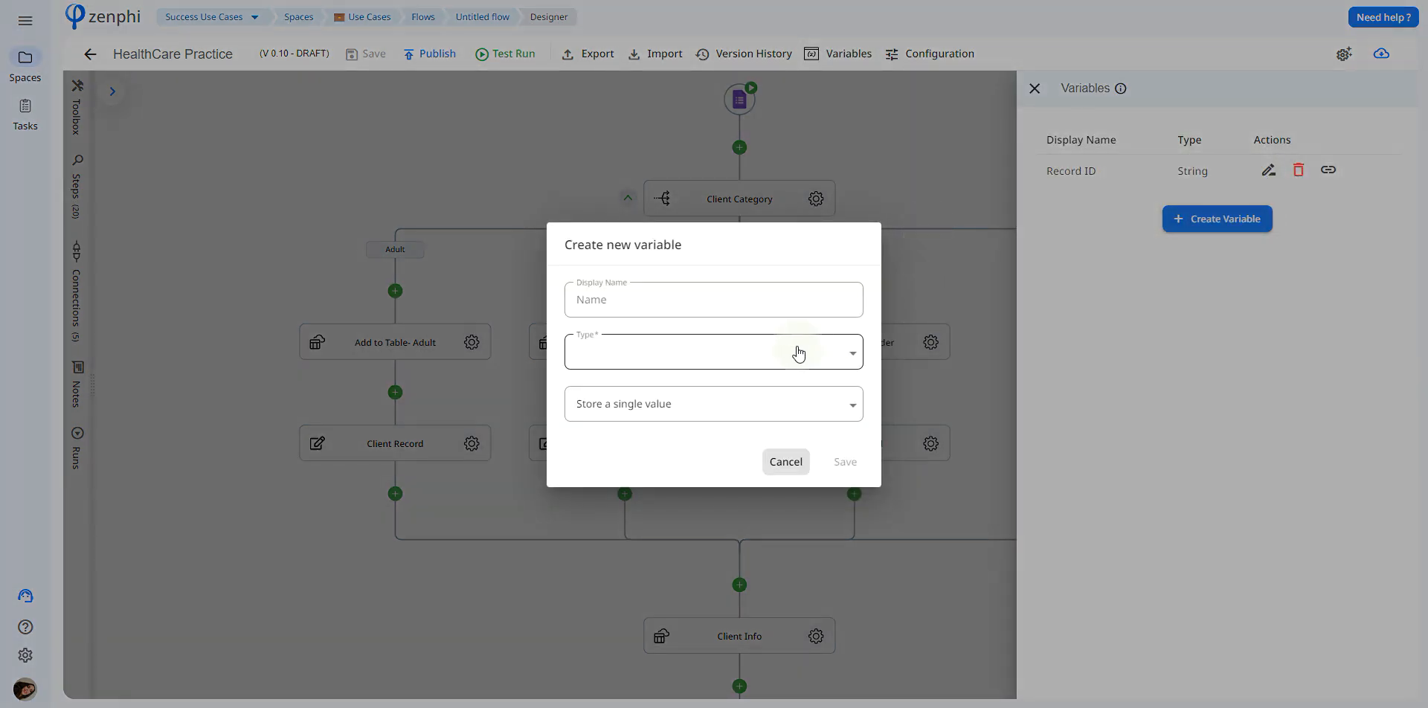
click(785, 462)
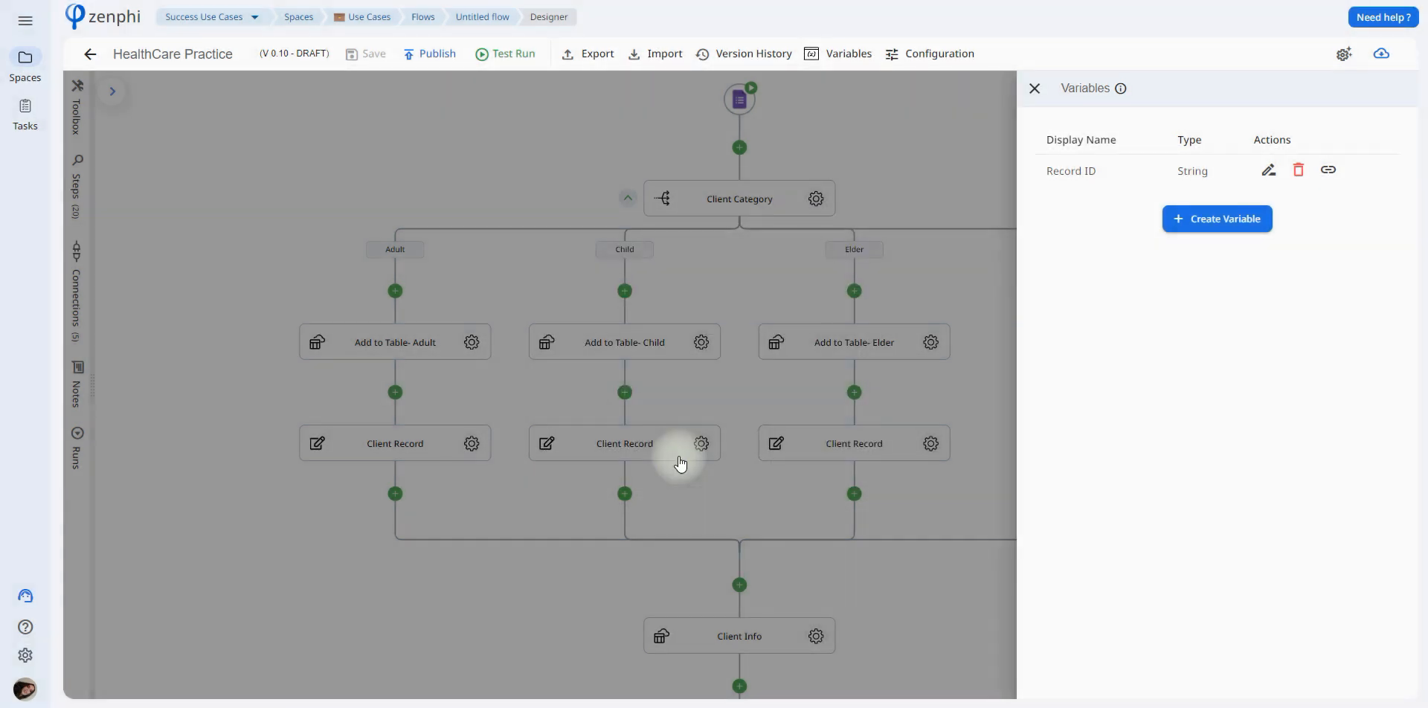
Check the Adult branch's Client Record assignment and the Add to Table- Adult tokens available for its value.
click(487, 438)
click(473, 445)
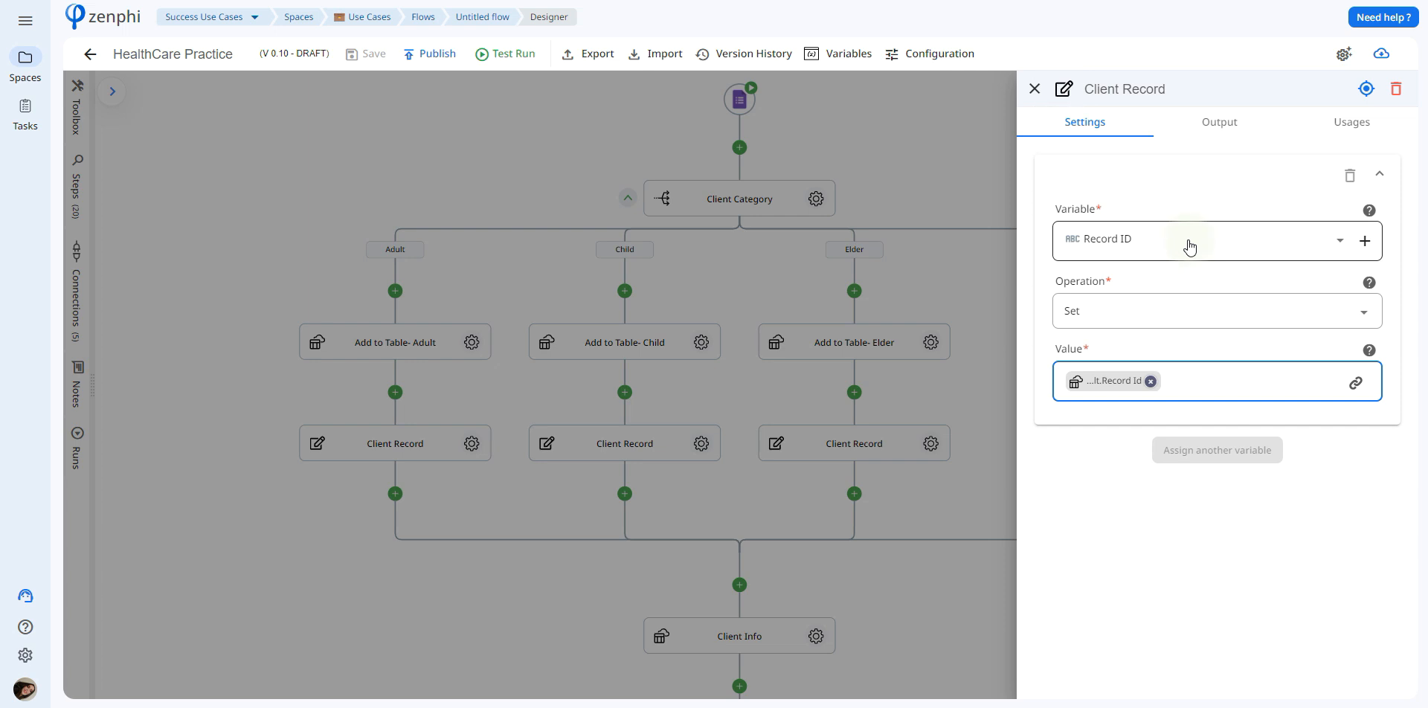
click(1356, 382)
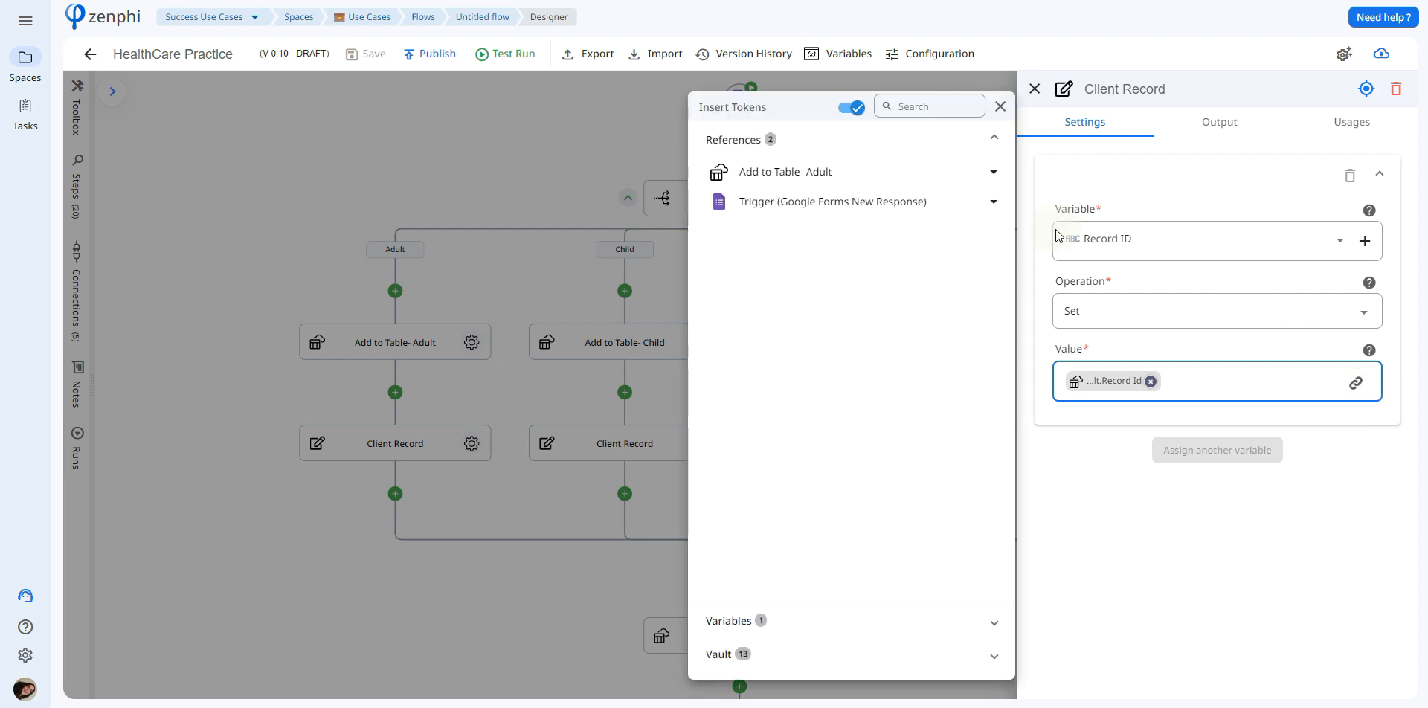
click(962, 174)
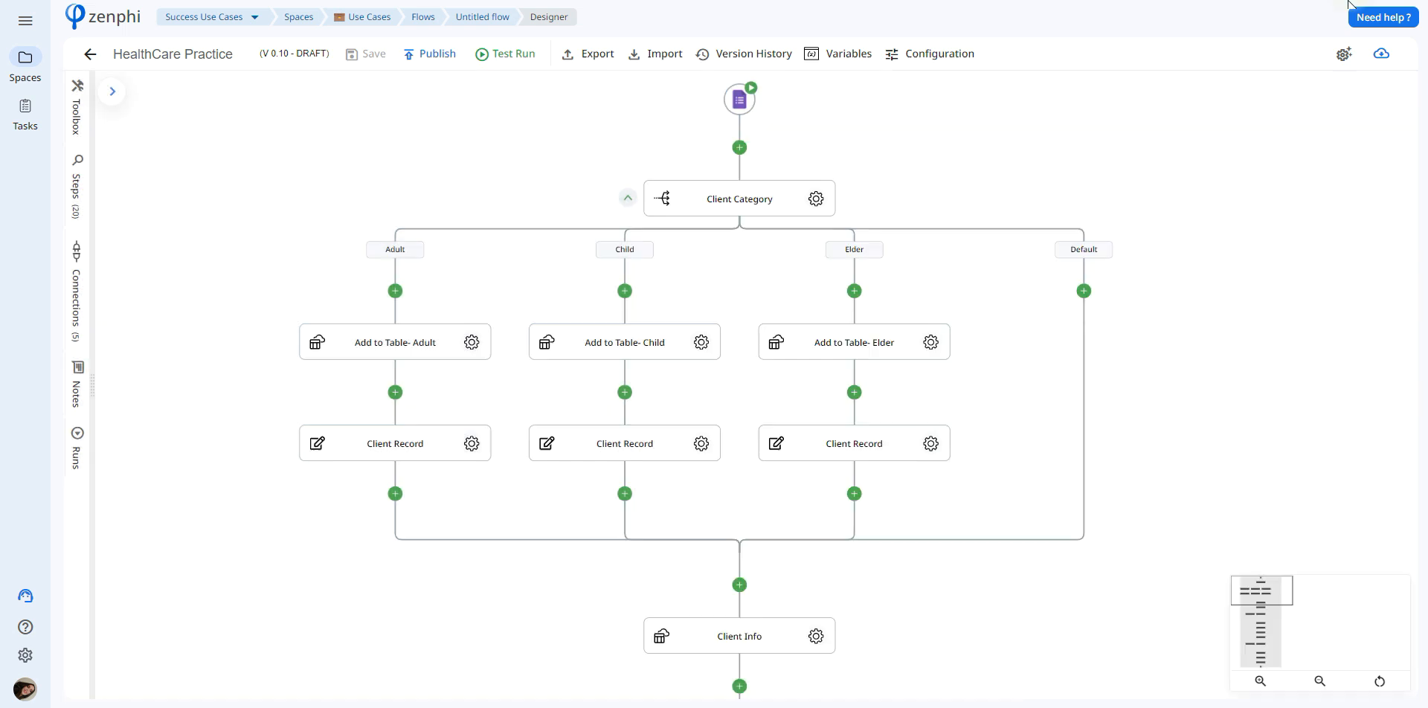
click(767, 260)
Review the Client Info step's settings and Record Id token options, and look over the columns of the Intakes table.
drag(911, 580, 889, 464)
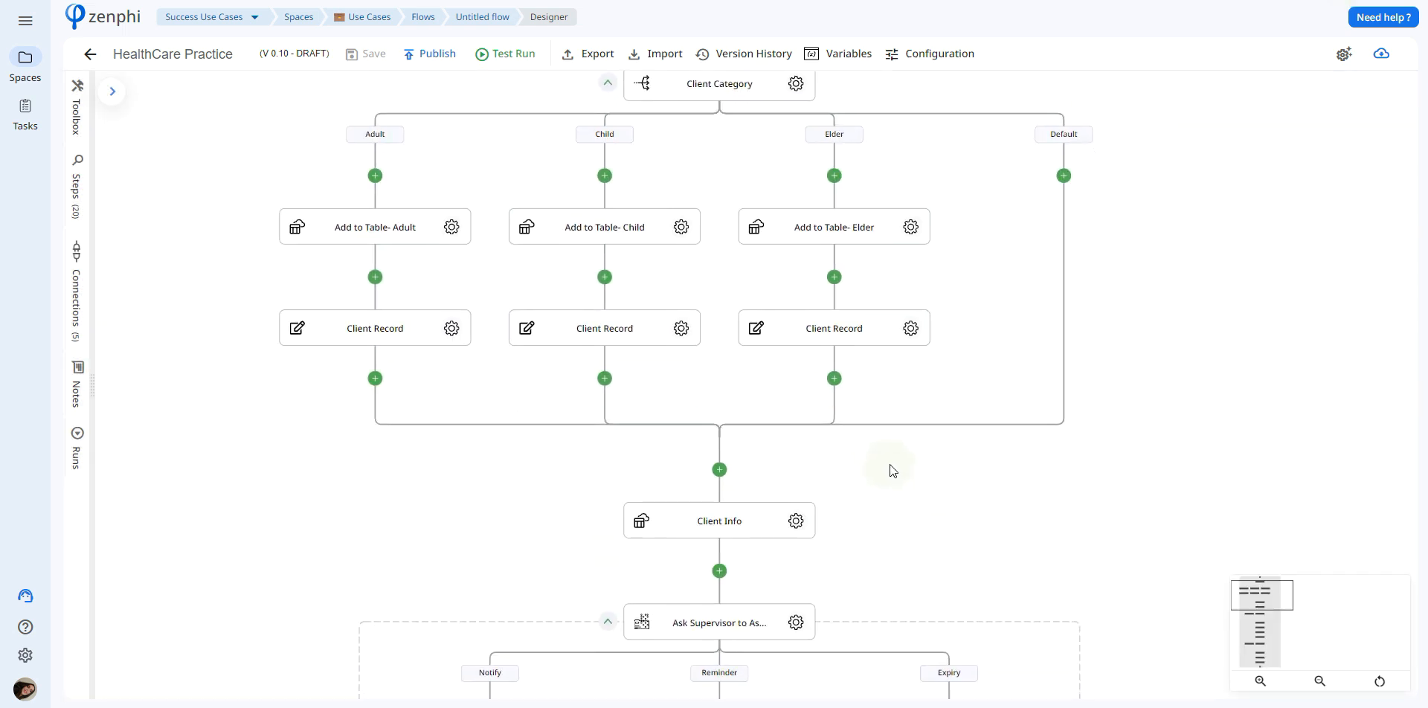
click(798, 523)
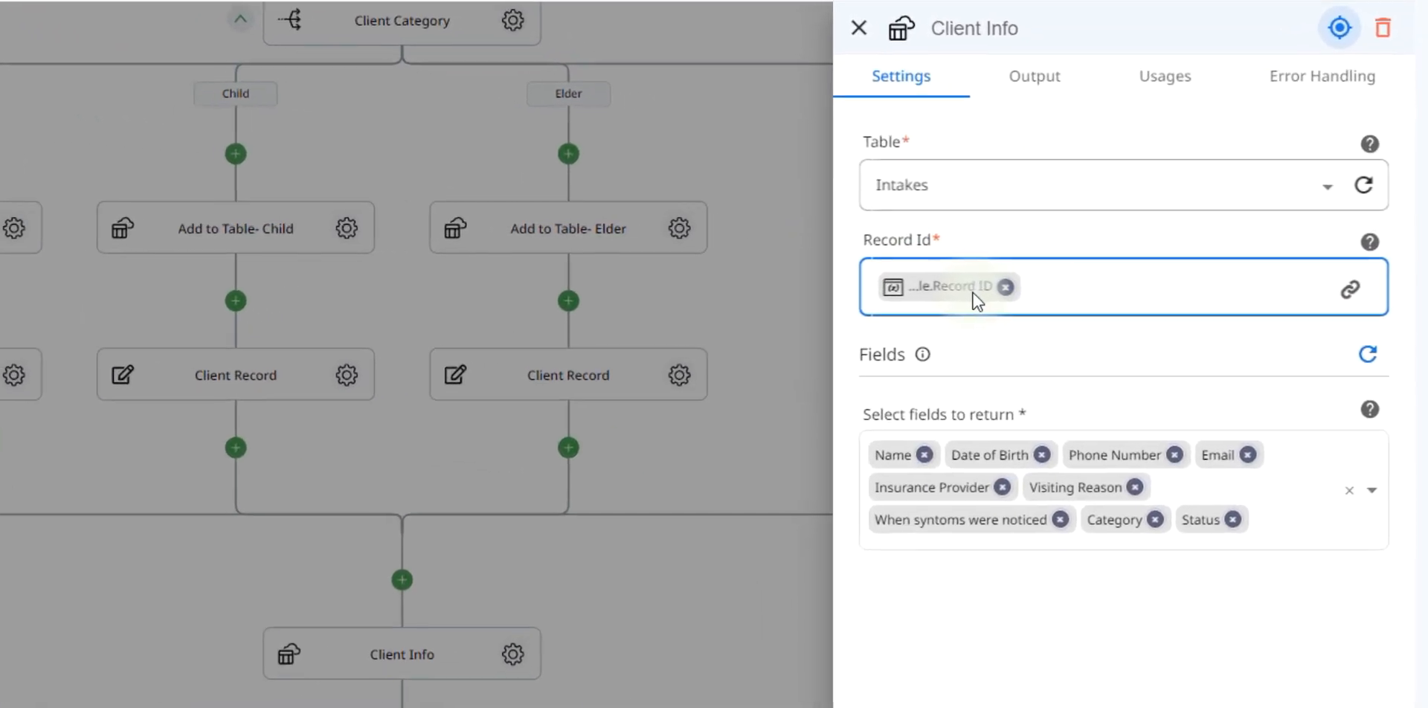
mouse_move(1375, 241)
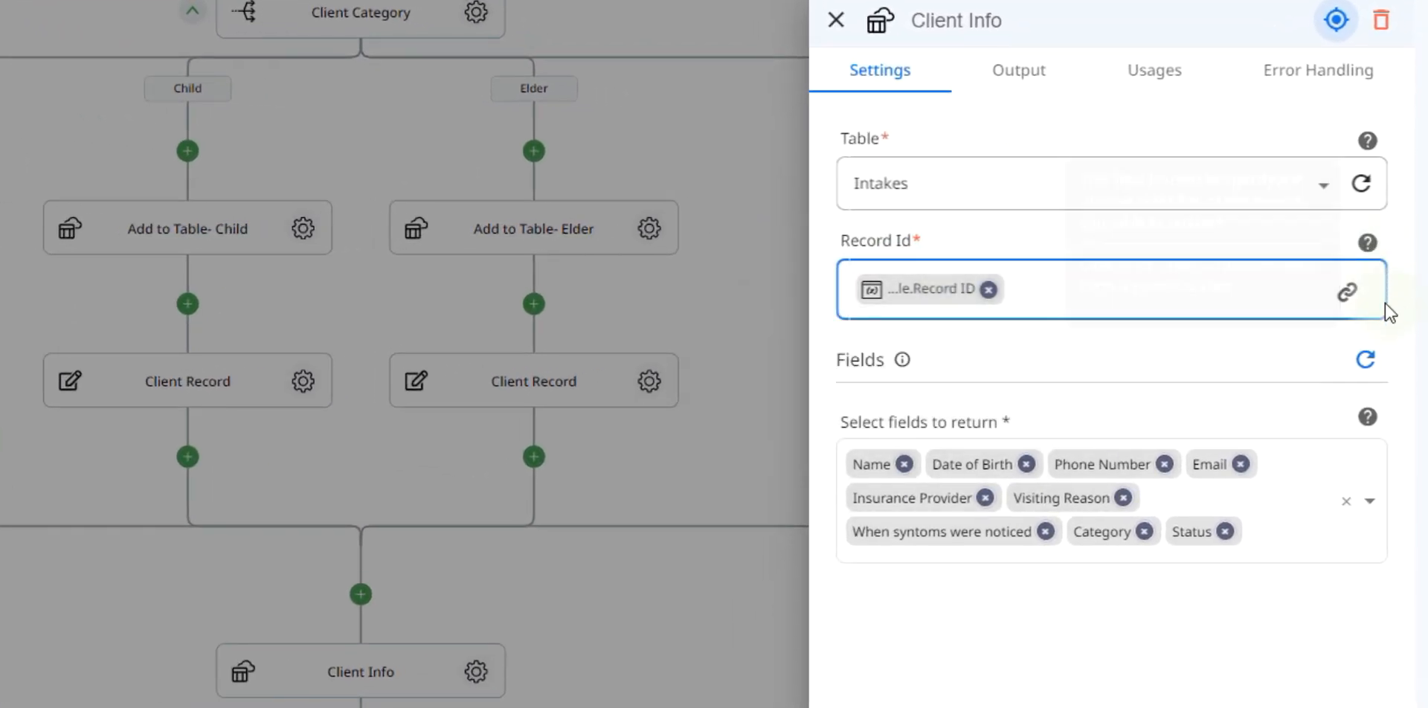
click(1348, 291)
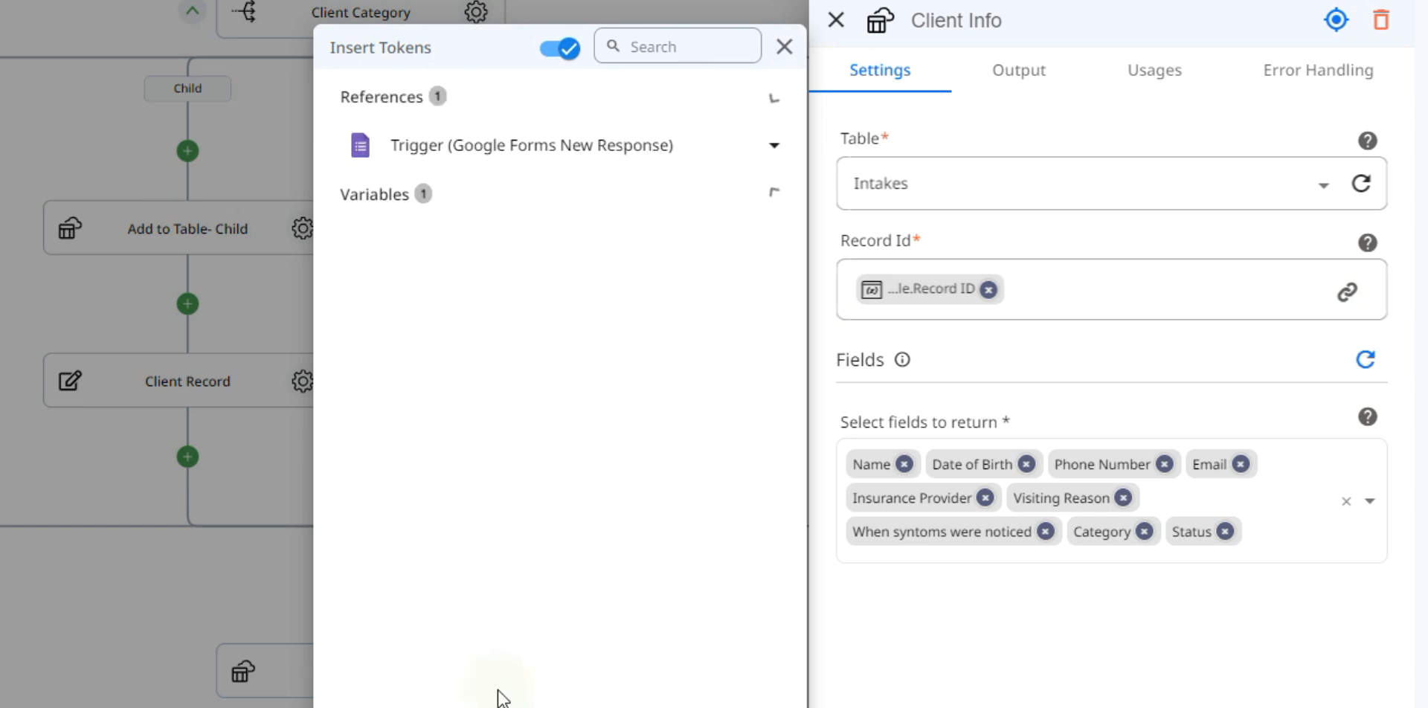
click(926, 345)
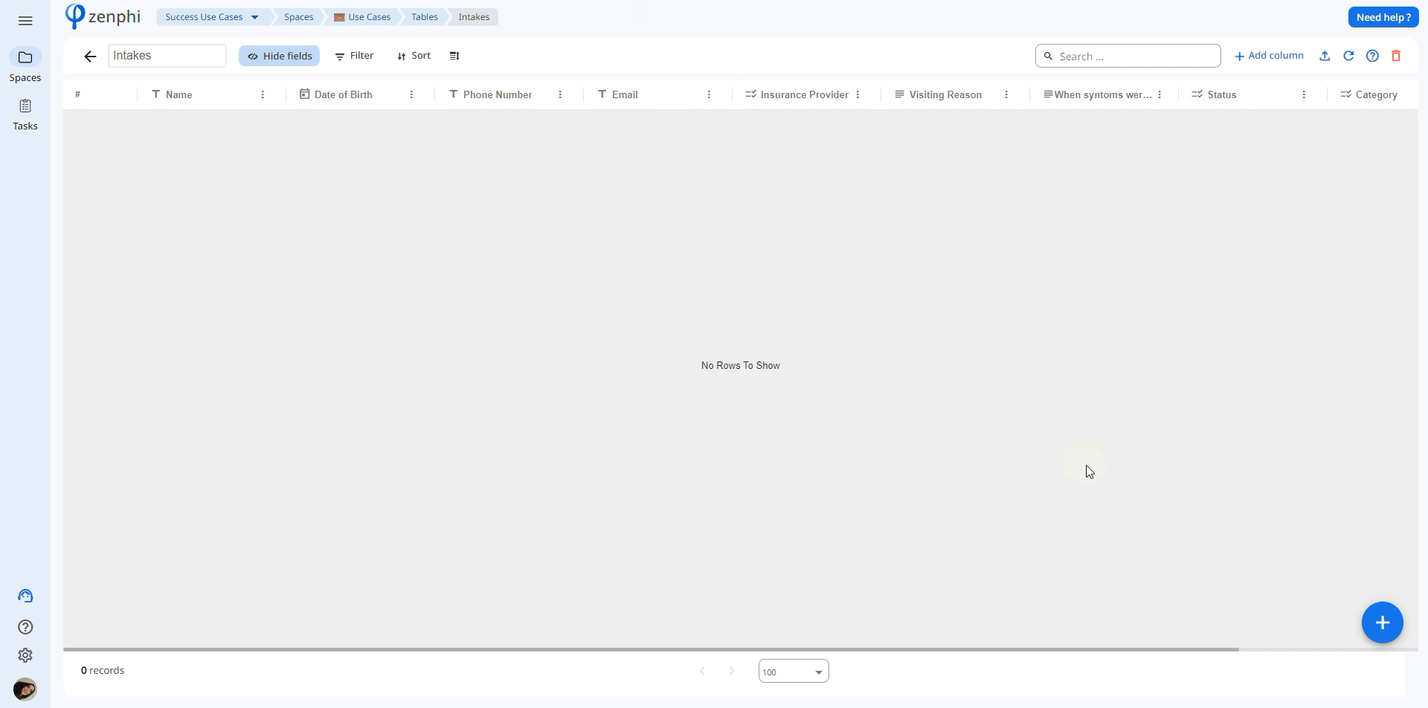
click(1295, 650)
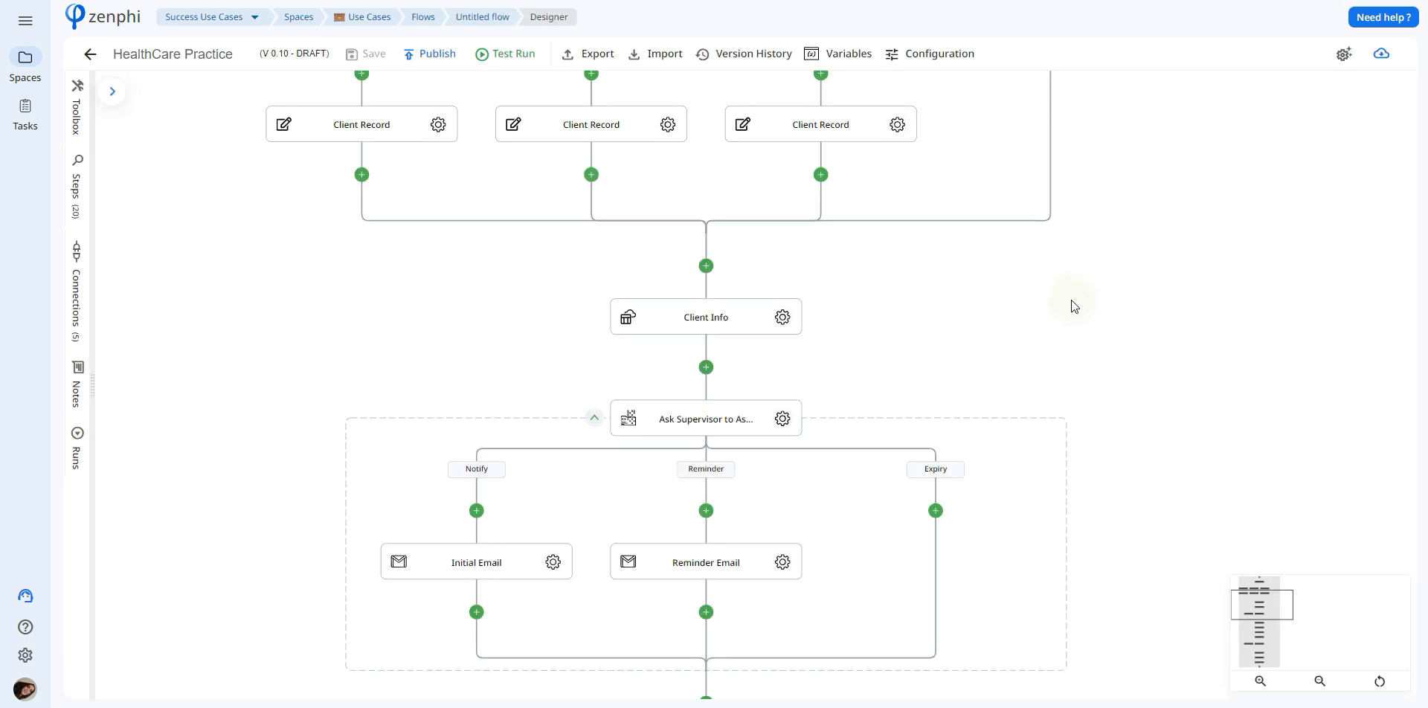
Review the Ask Supervisor to Assign a Clinician step's settings, including the available task completion options.
scroll(1071, 300, down, 2)
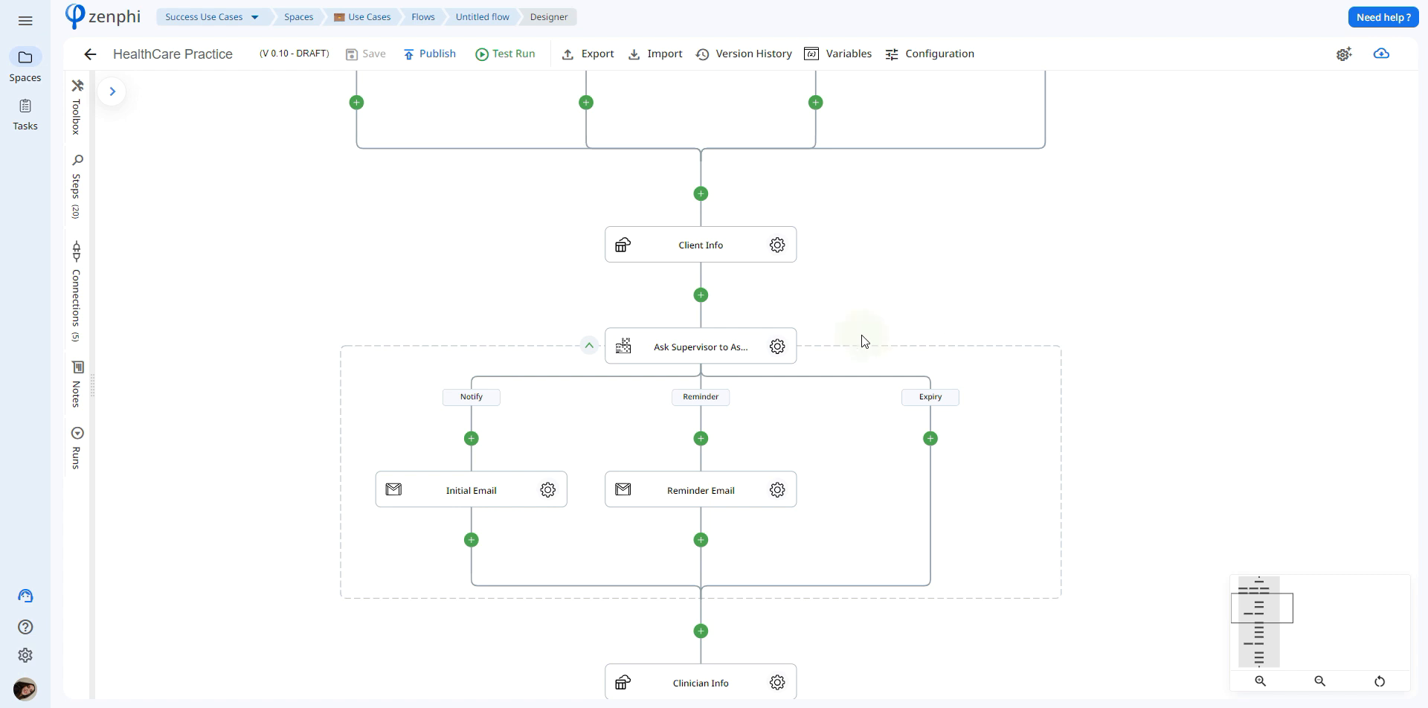
click(778, 347)
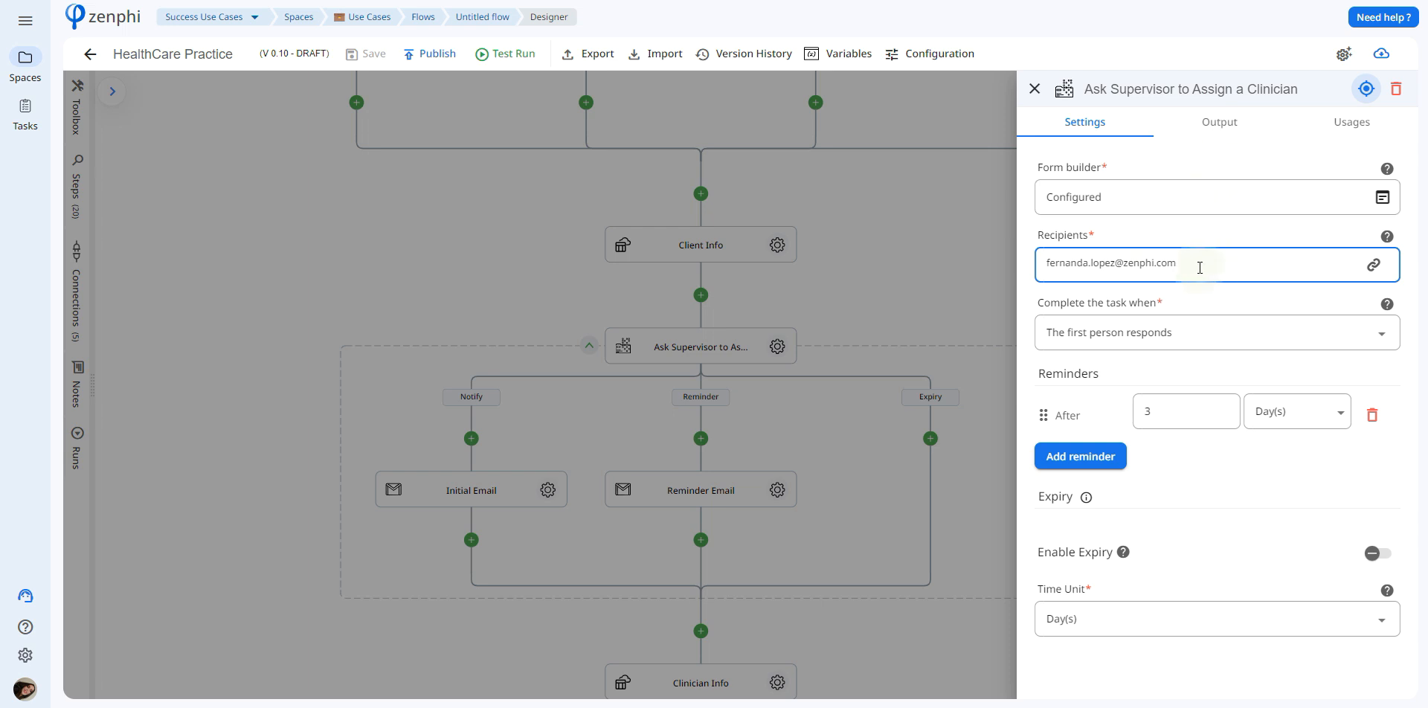
click(1218, 331)
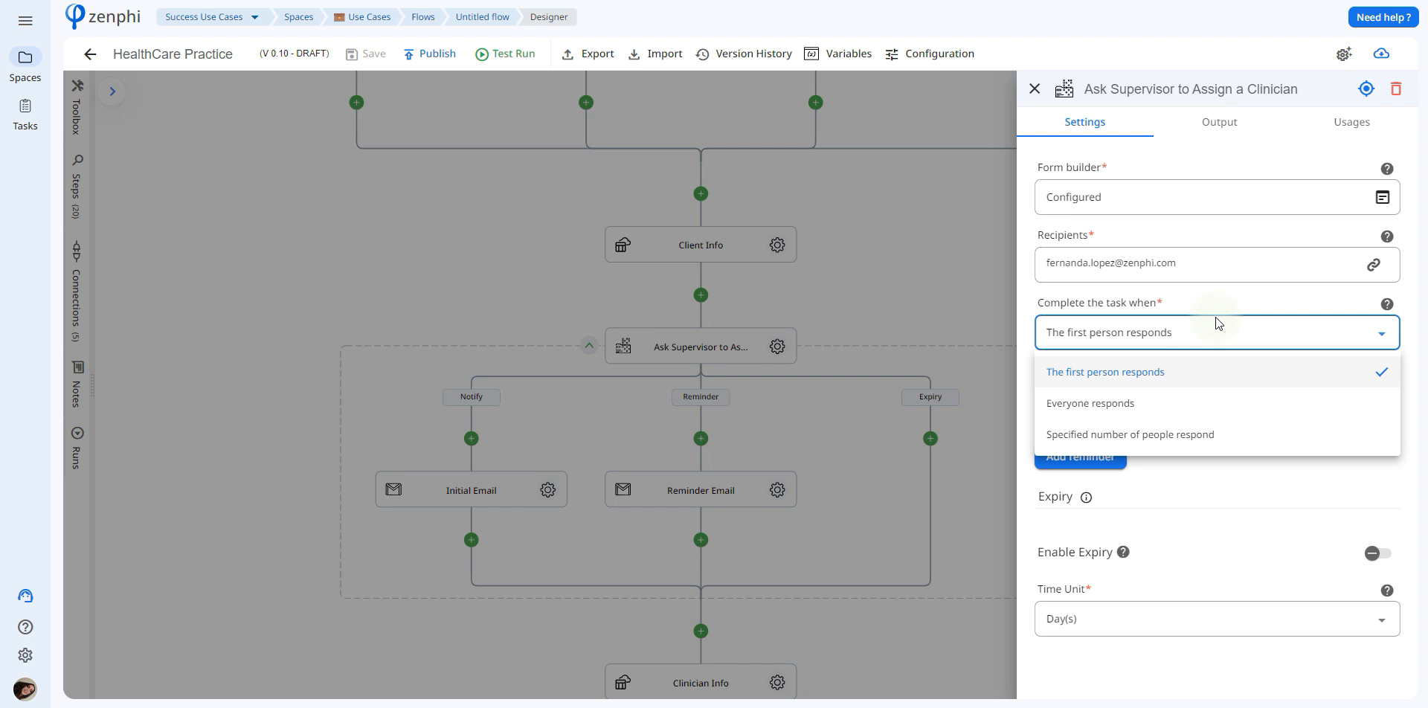
click(1202, 317)
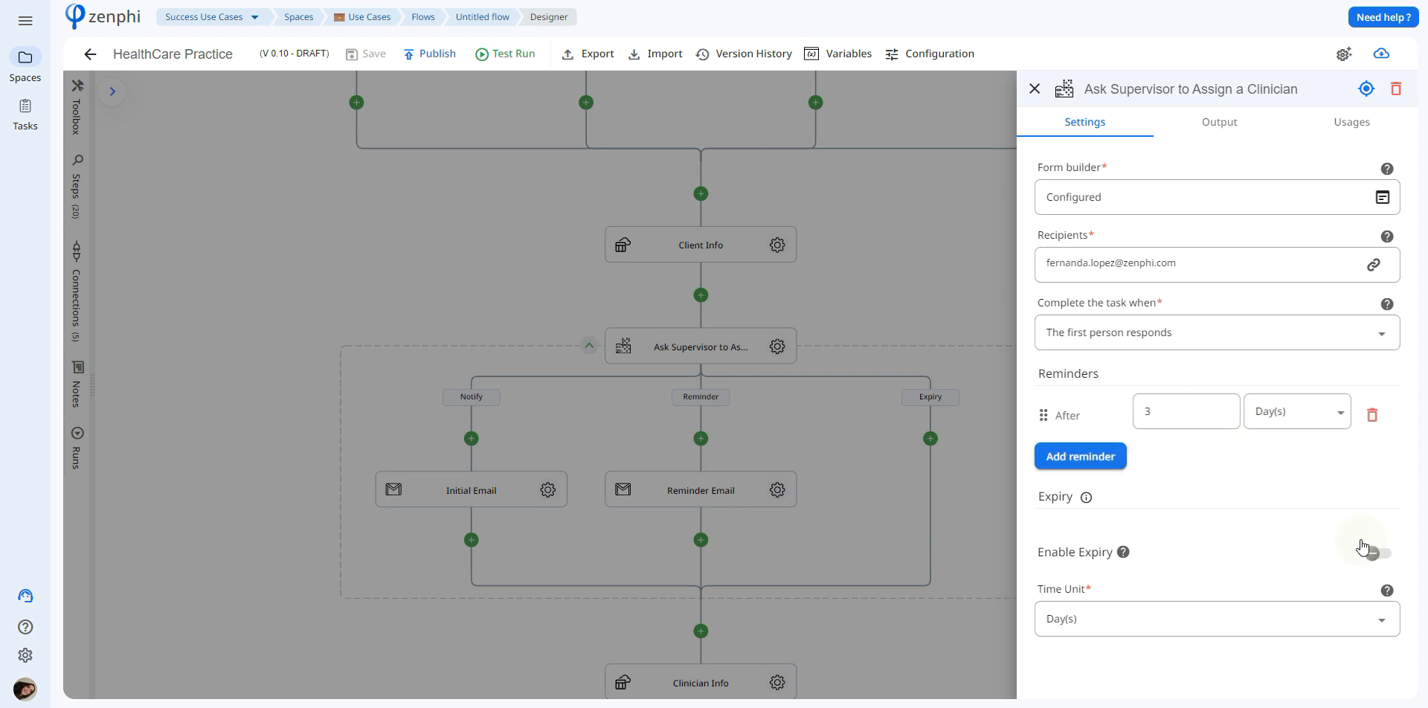
Open the supervisor task's form and review the Client Info result tokens available for its intake message.
click(1384, 200)
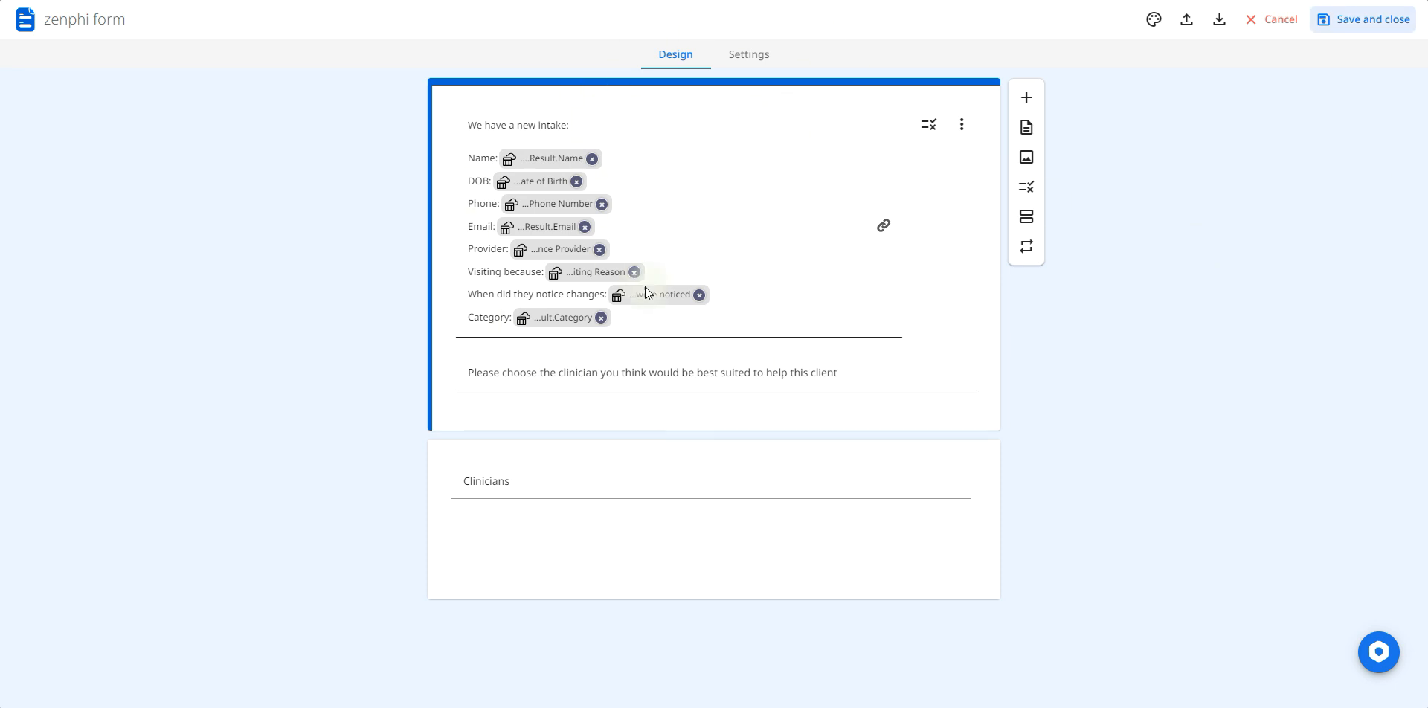
click(883, 232)
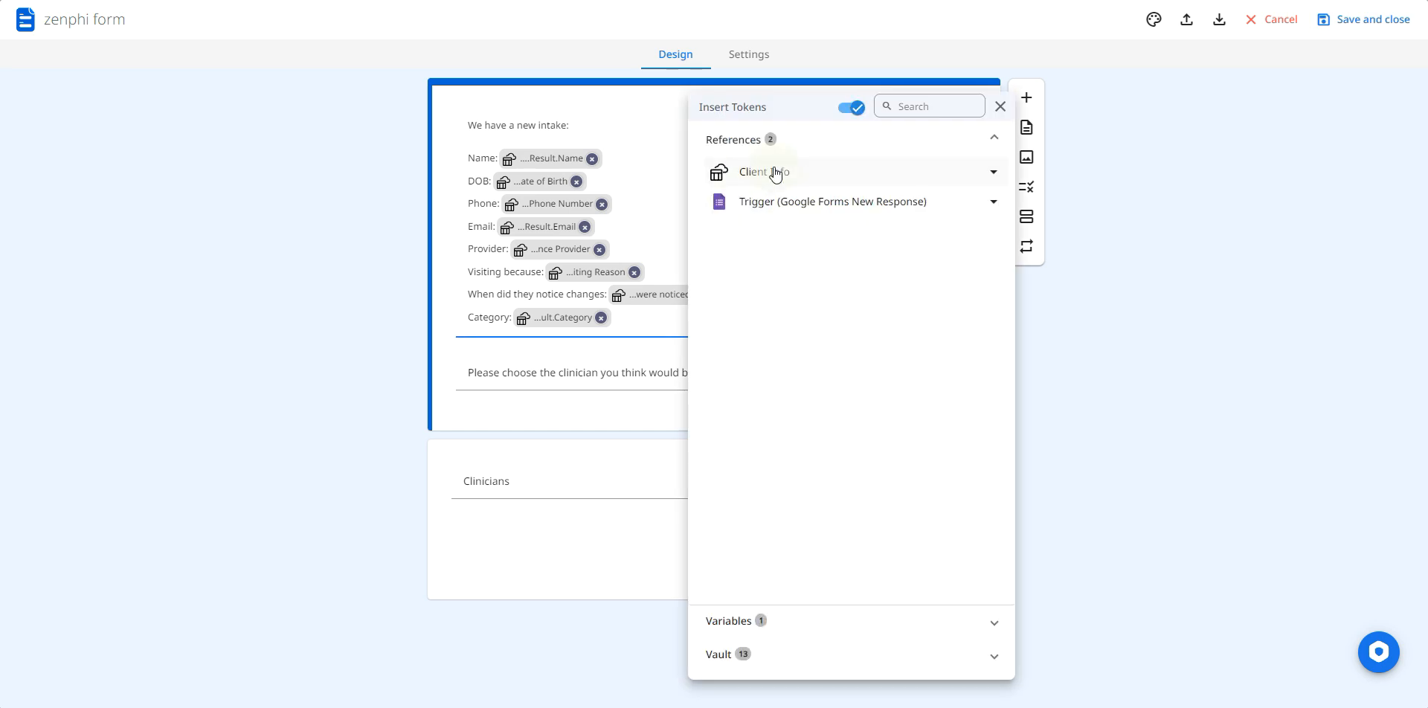
click(772, 173)
click(784, 200)
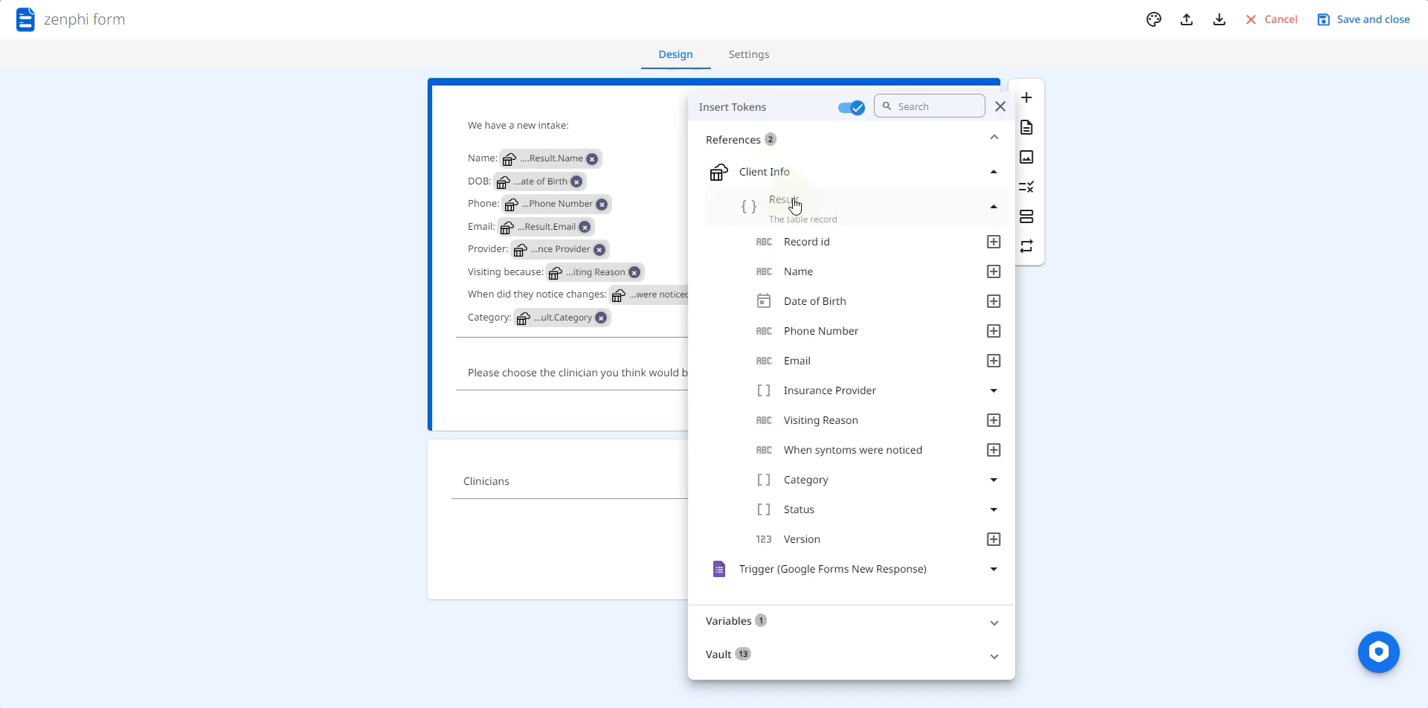
click(999, 108)
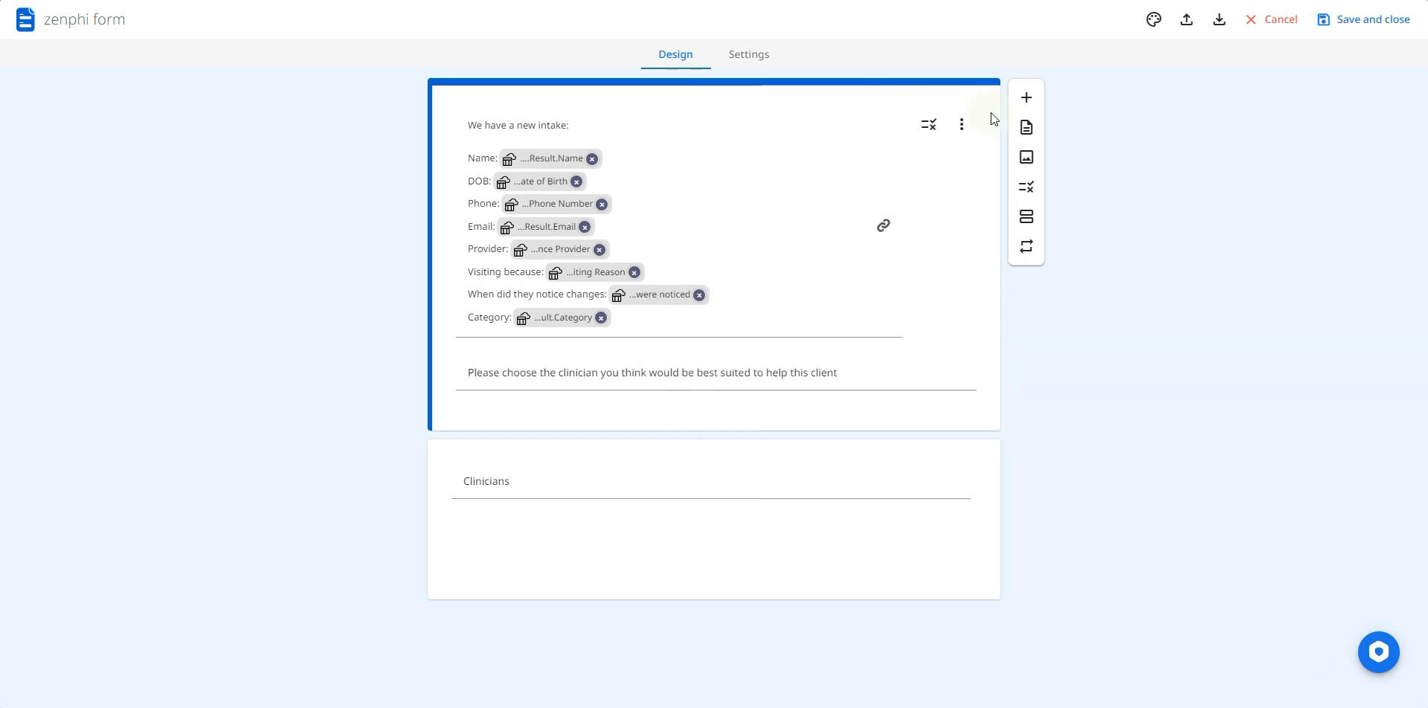
Review the form's Clinicians look-up question, including its Clinicians Phys source table, display column options and filter condition.
click(861, 480)
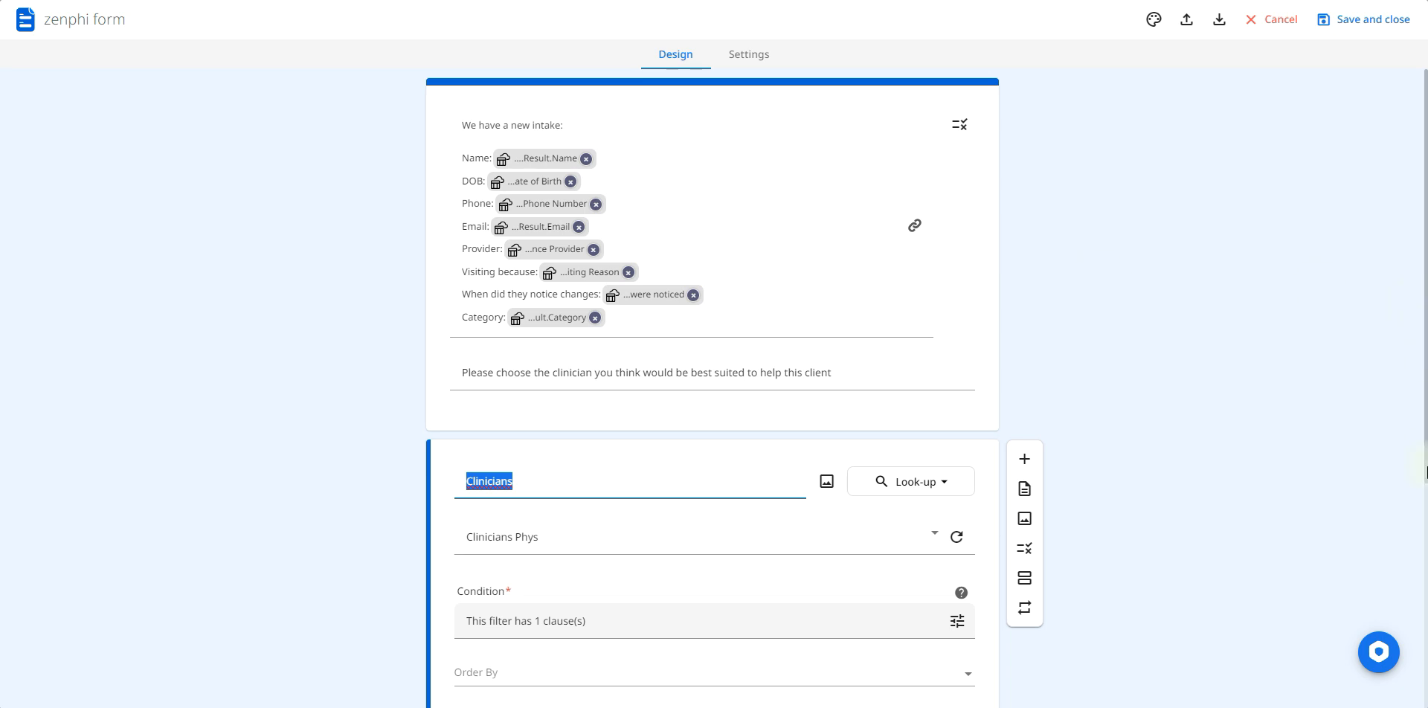
drag(1426, 208, 1426, 265)
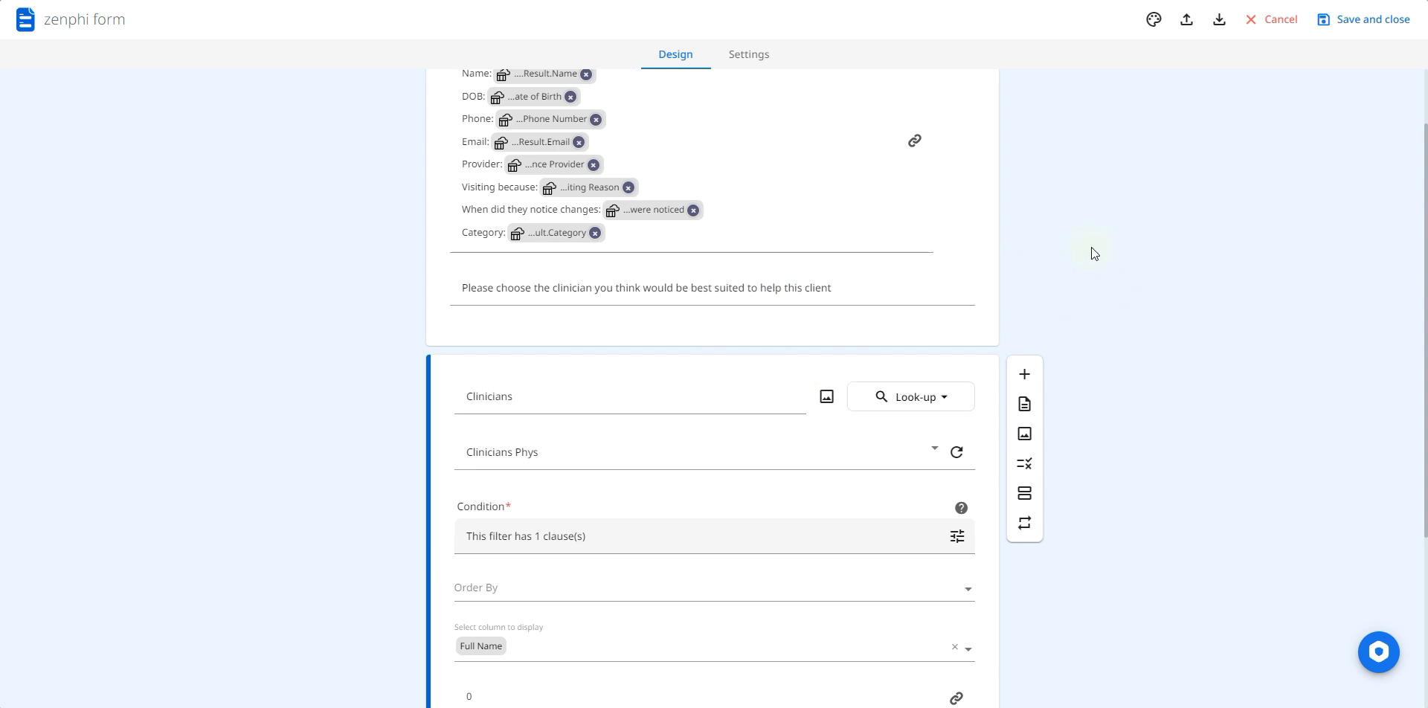
click(1345, 1)
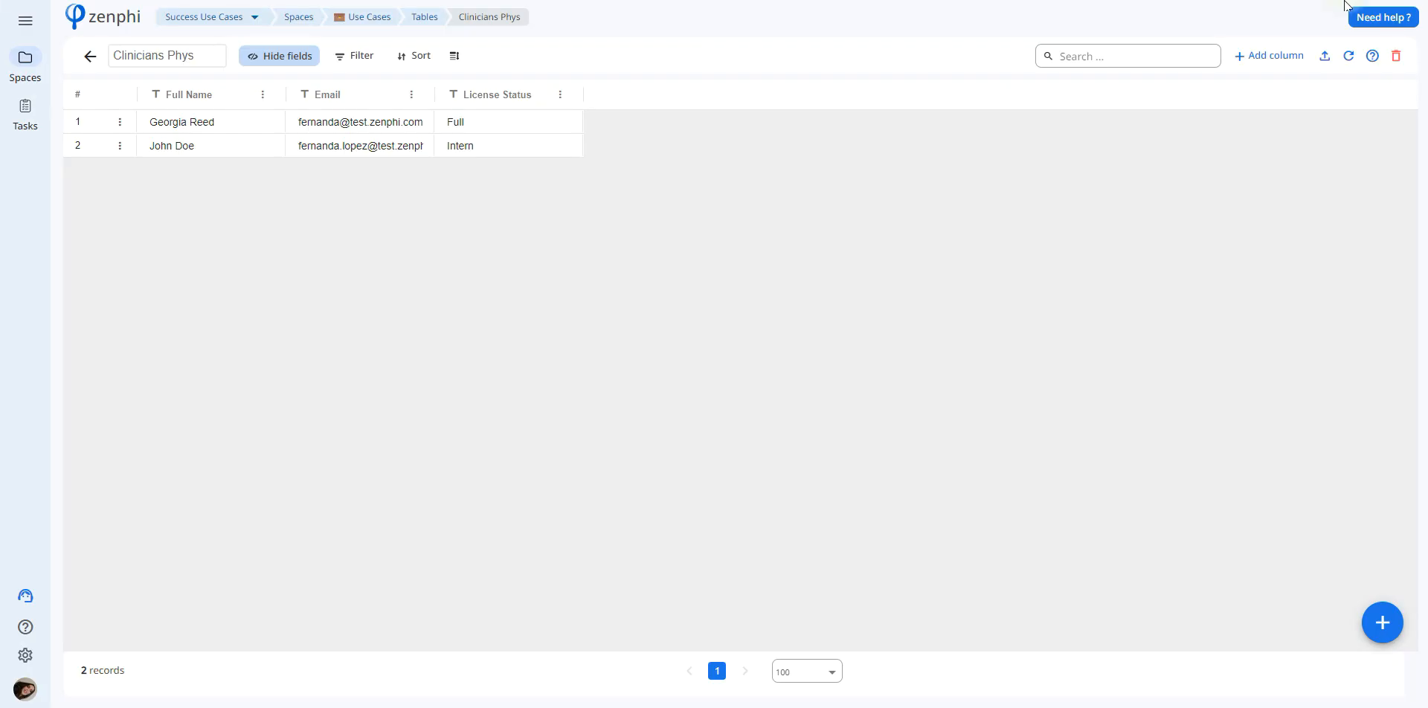
click(1345, 3)
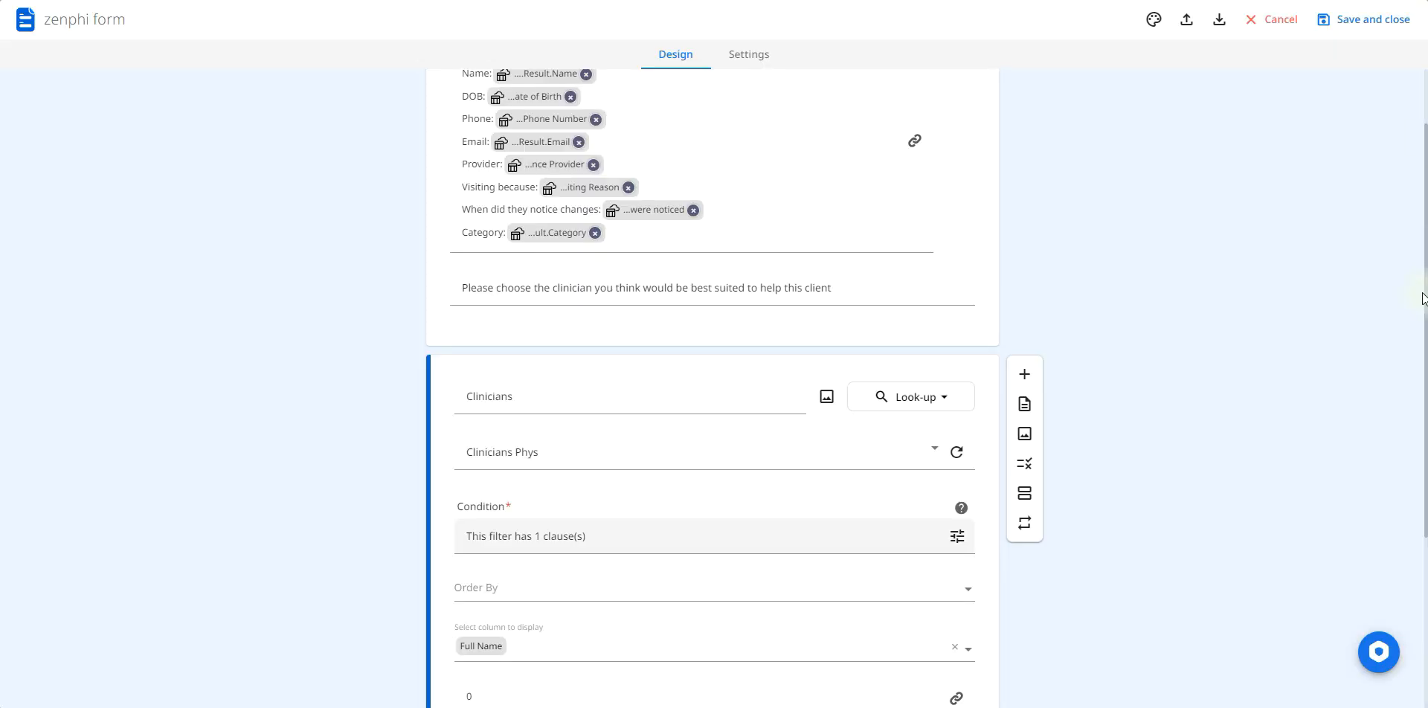
scroll(1426, 348, down, 1)
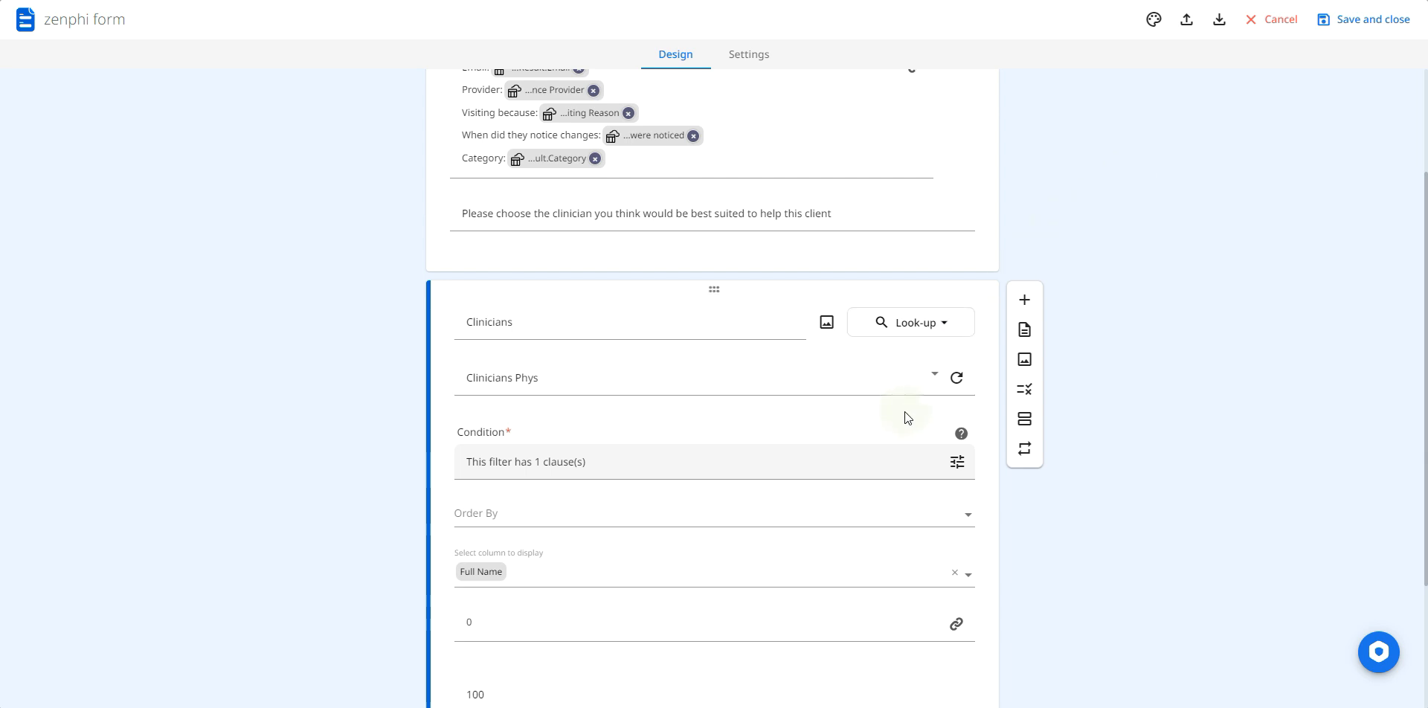
click(668, 573)
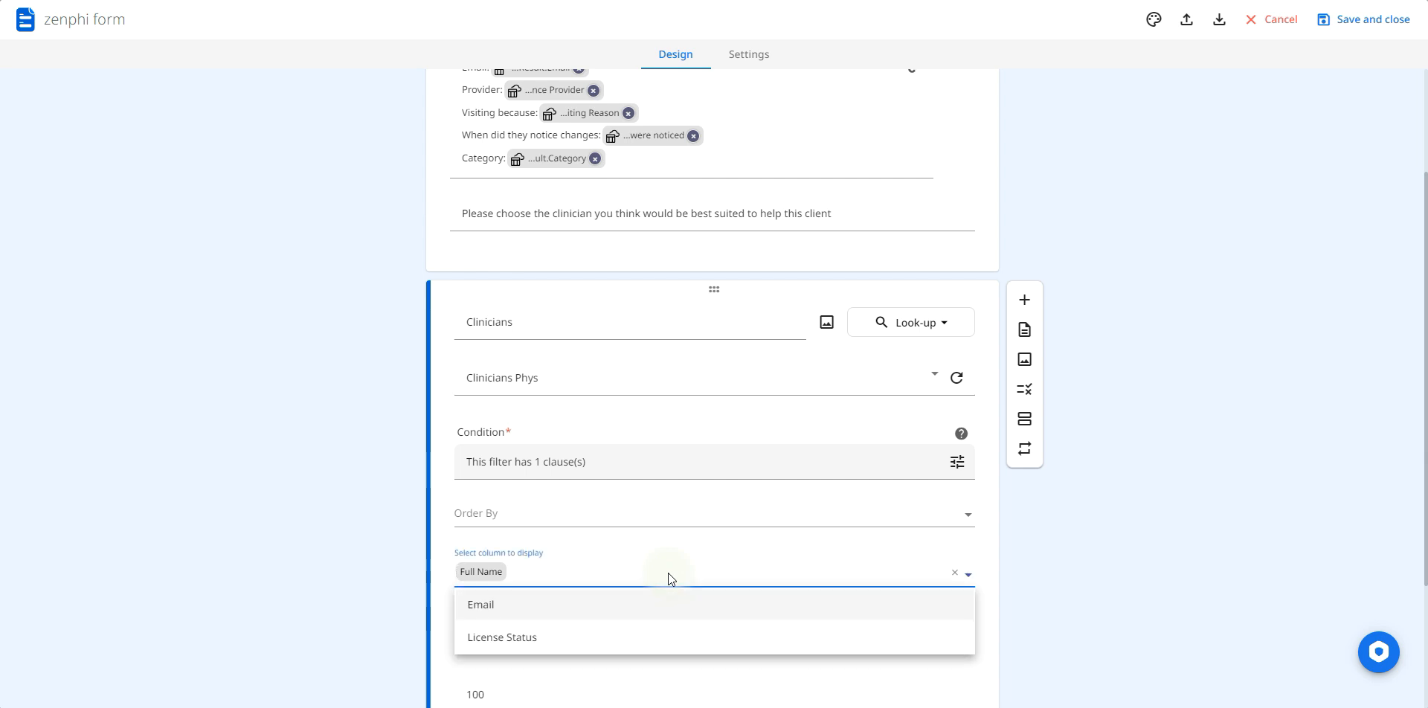
click(958, 463)
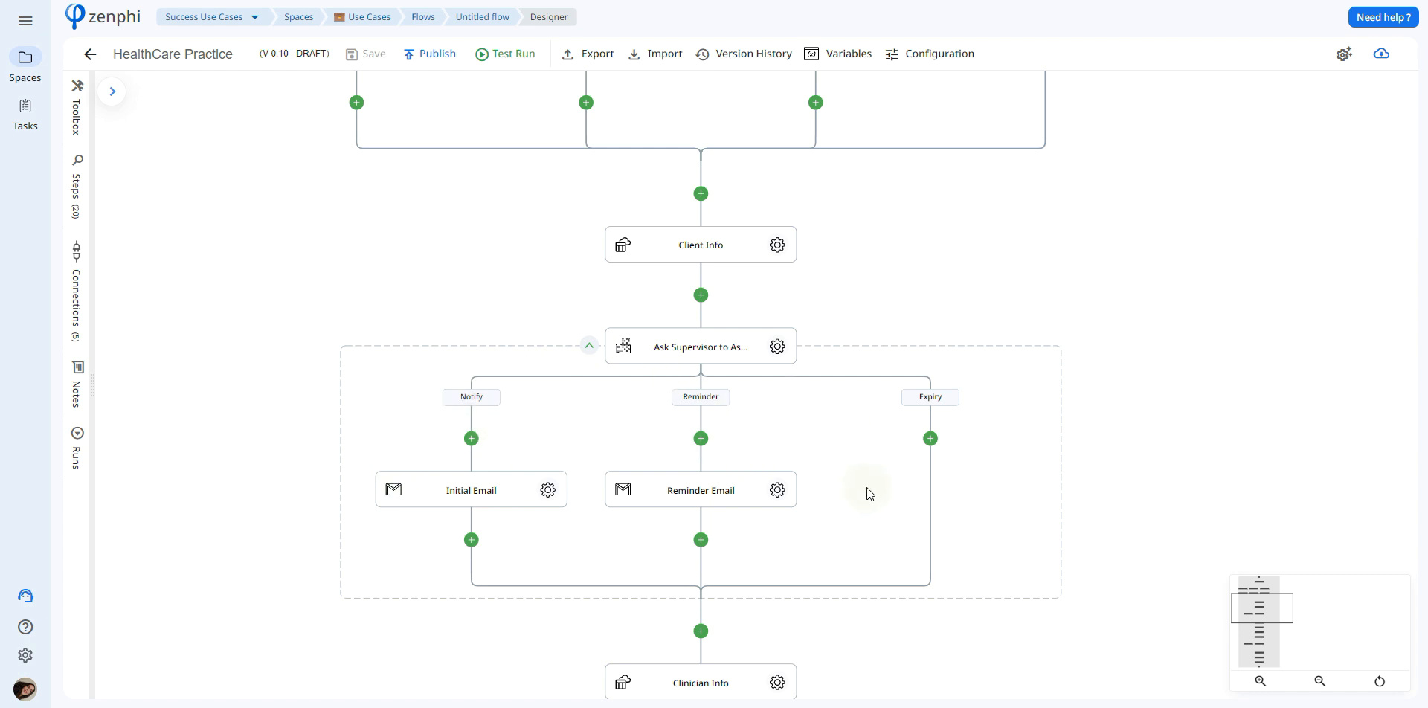
Review the supervisor task's Initial Email settings, from the recipient token down to the message body.
click(549, 490)
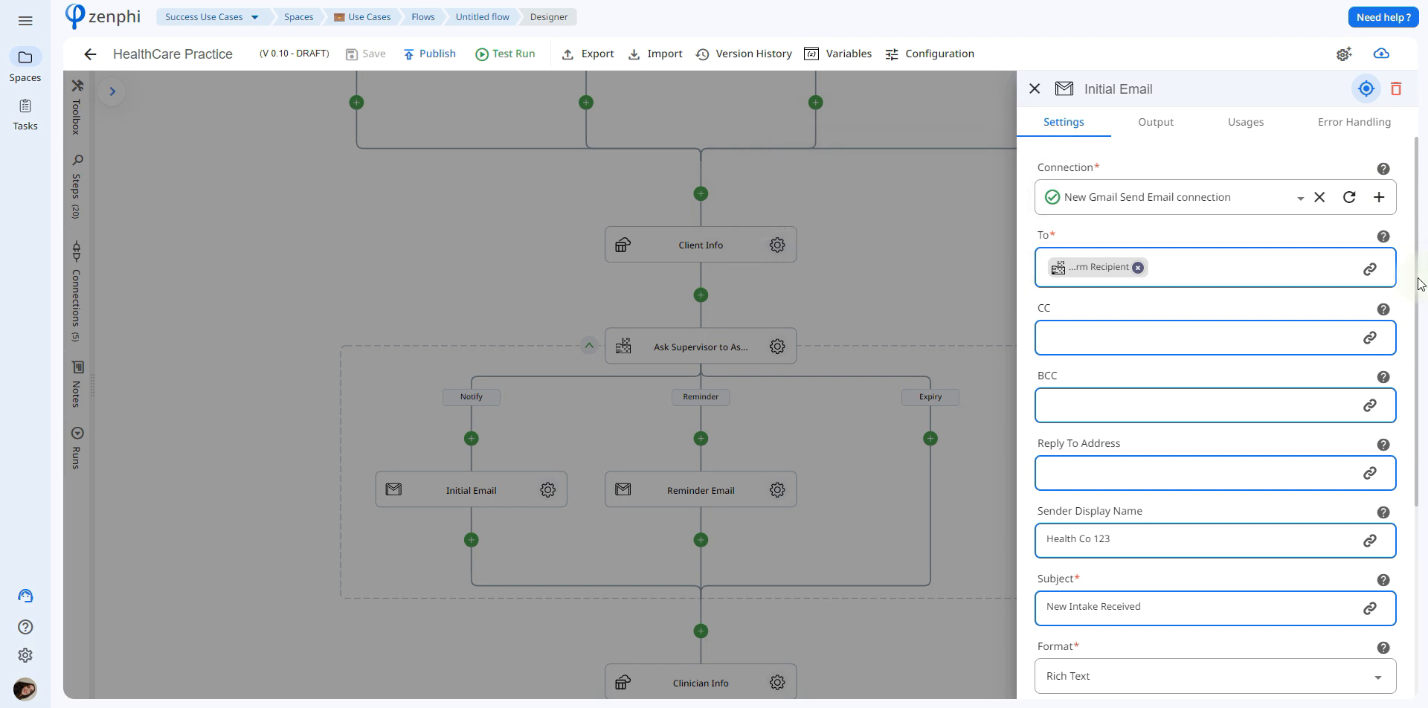
scroll(1422, 313, down, 1)
scroll(1422, 318, down, 4)
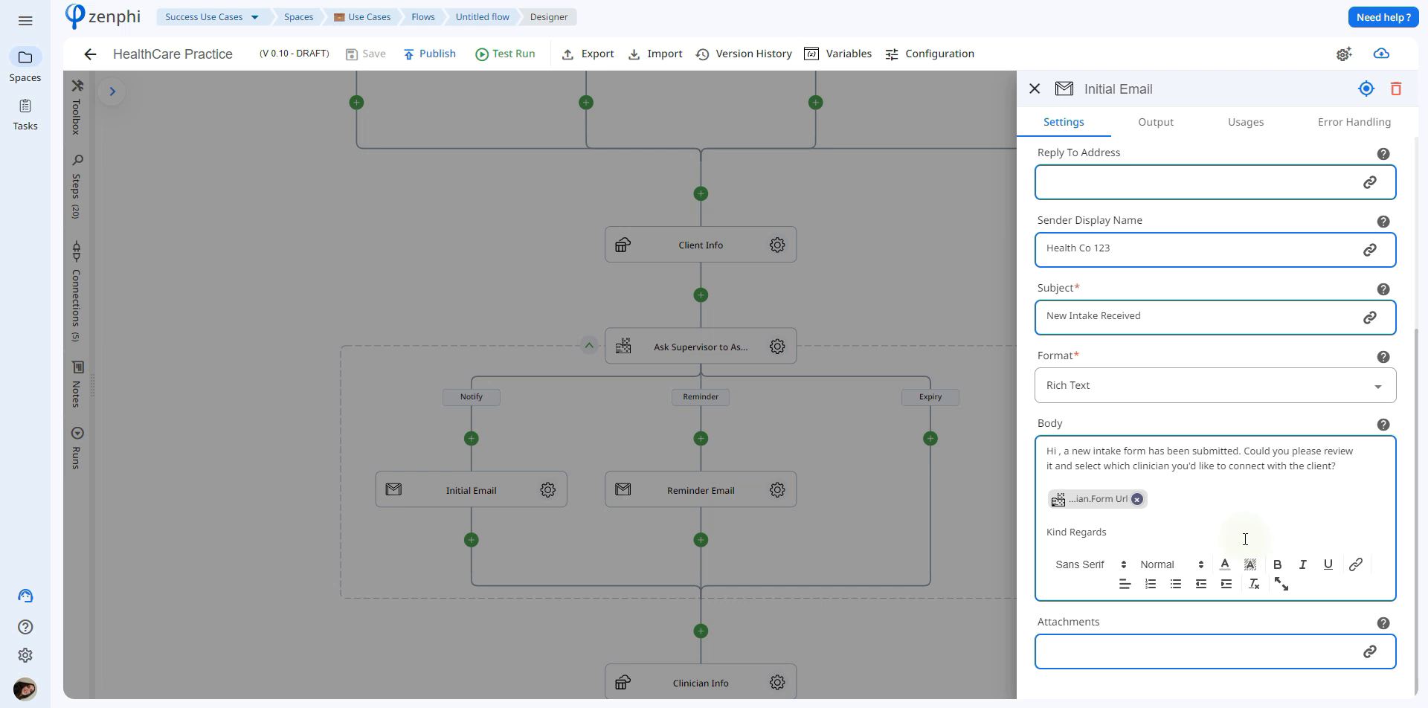
click(841, 480)
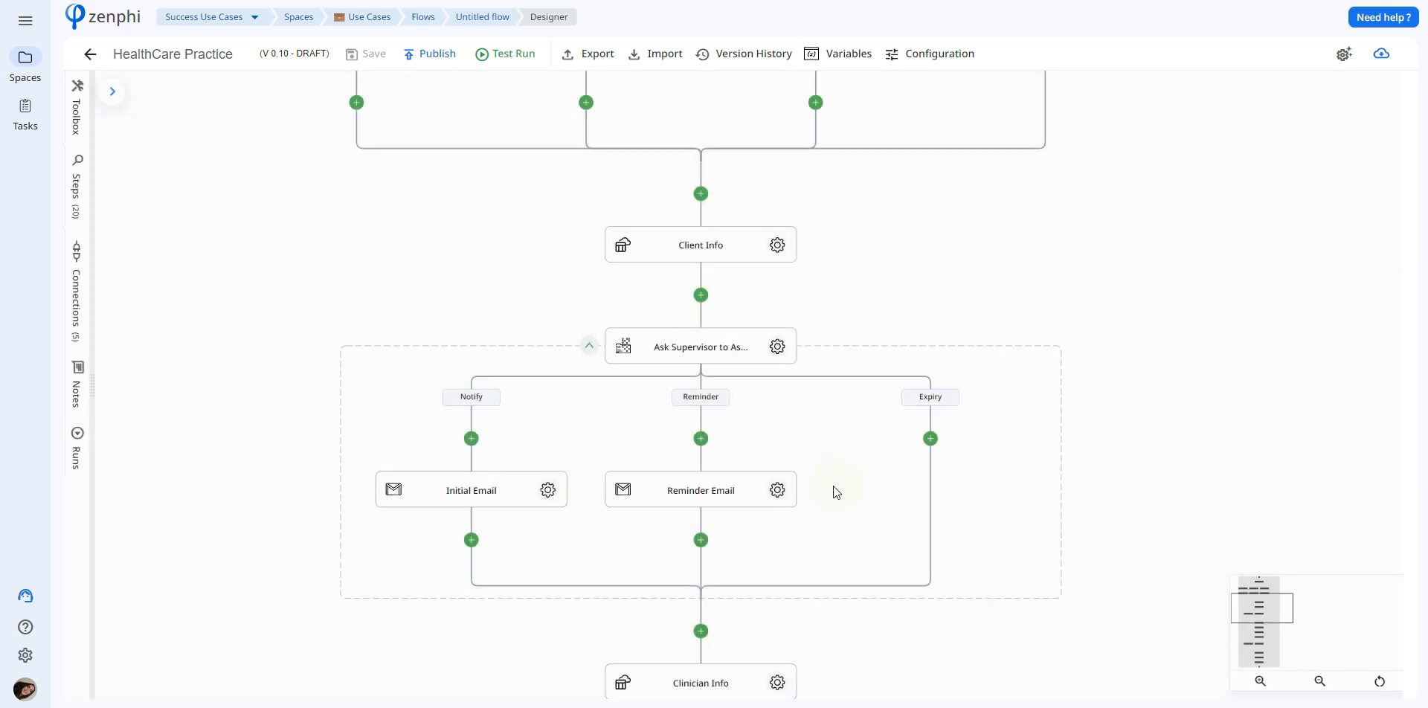
Review the supervisor task's Reminder Email settings, including its subject and message body.
click(777, 491)
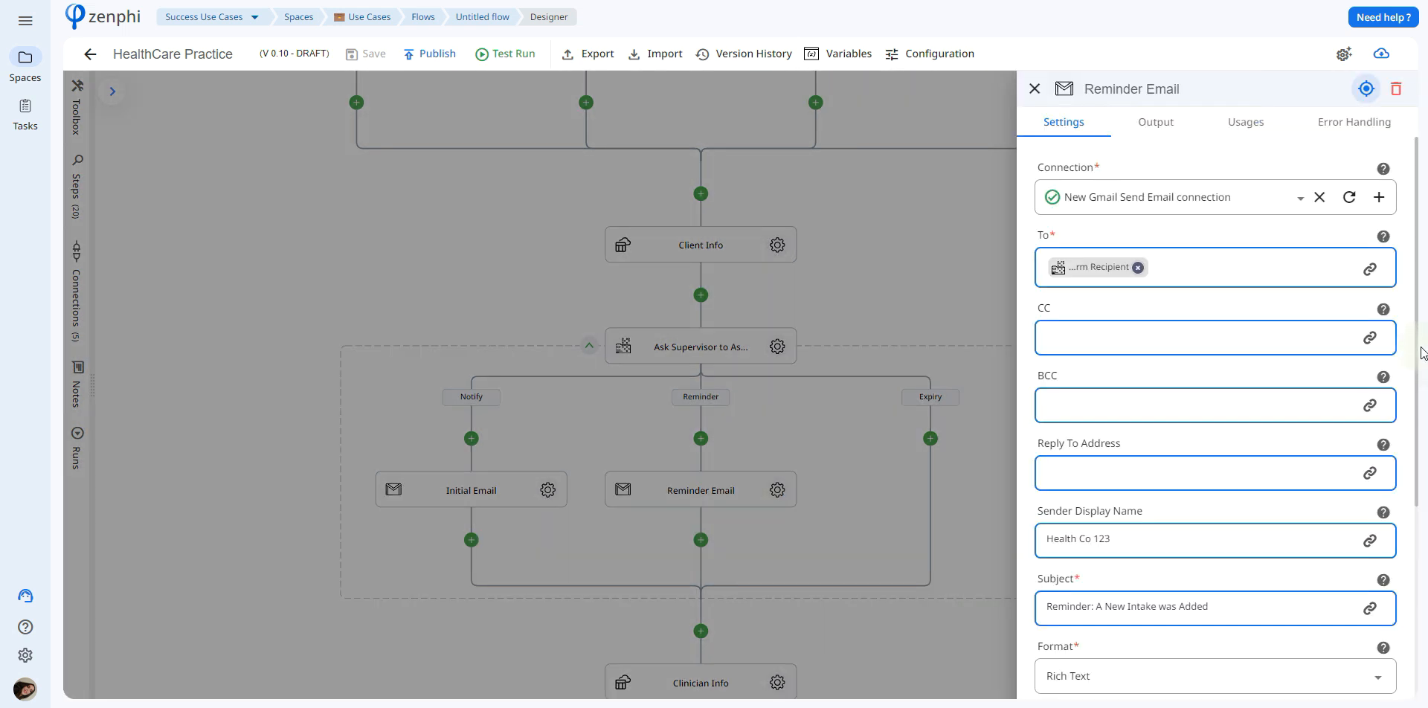
scroll(1421, 353, down, 4)
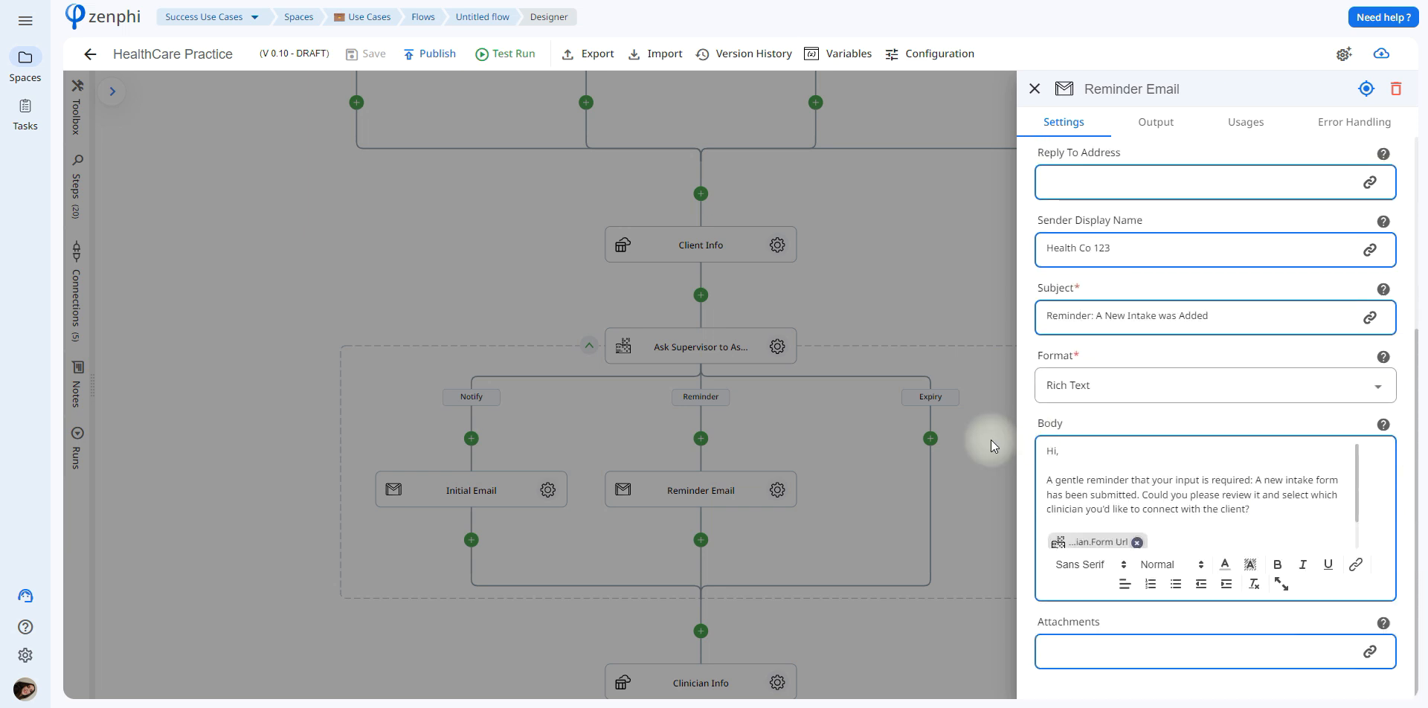
click(888, 462)
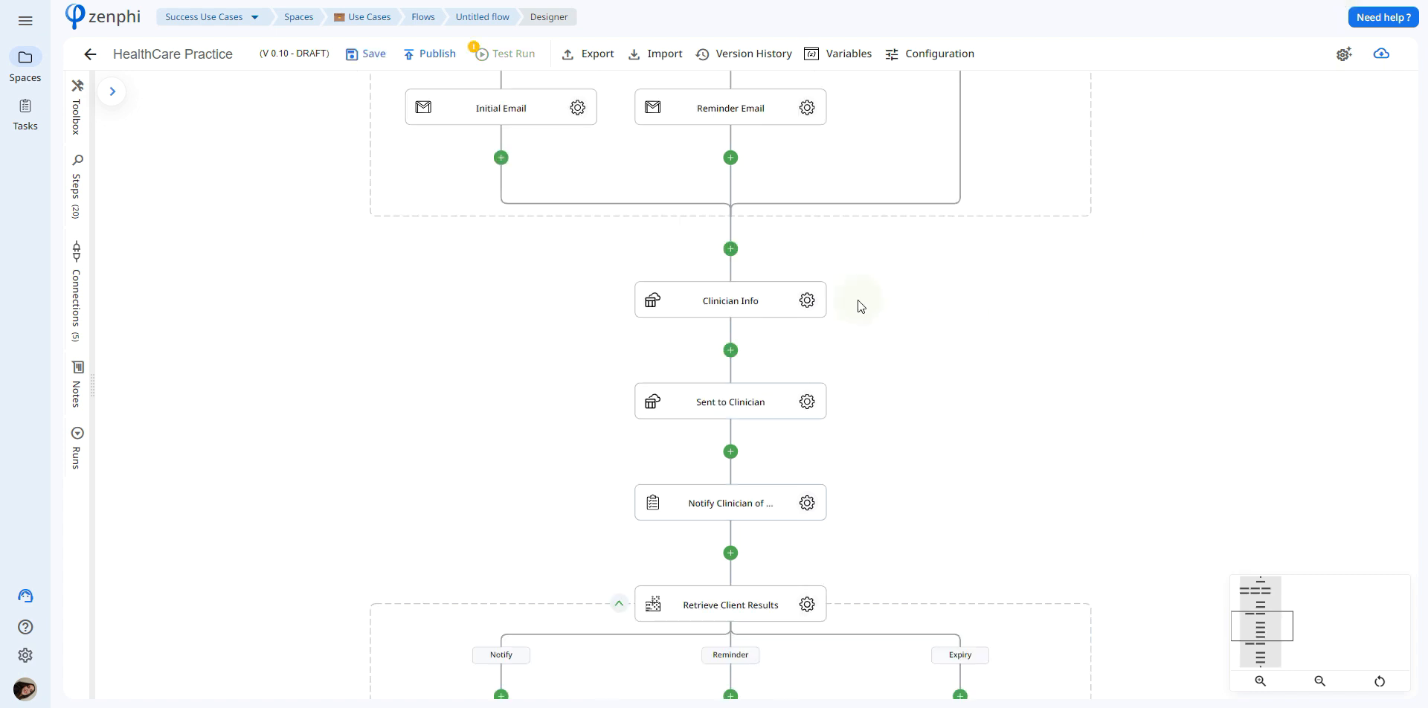
Inspect the Clinician Info step's table, the source and suggested tokens for its Record Id, and the fields available to return.
click(808, 301)
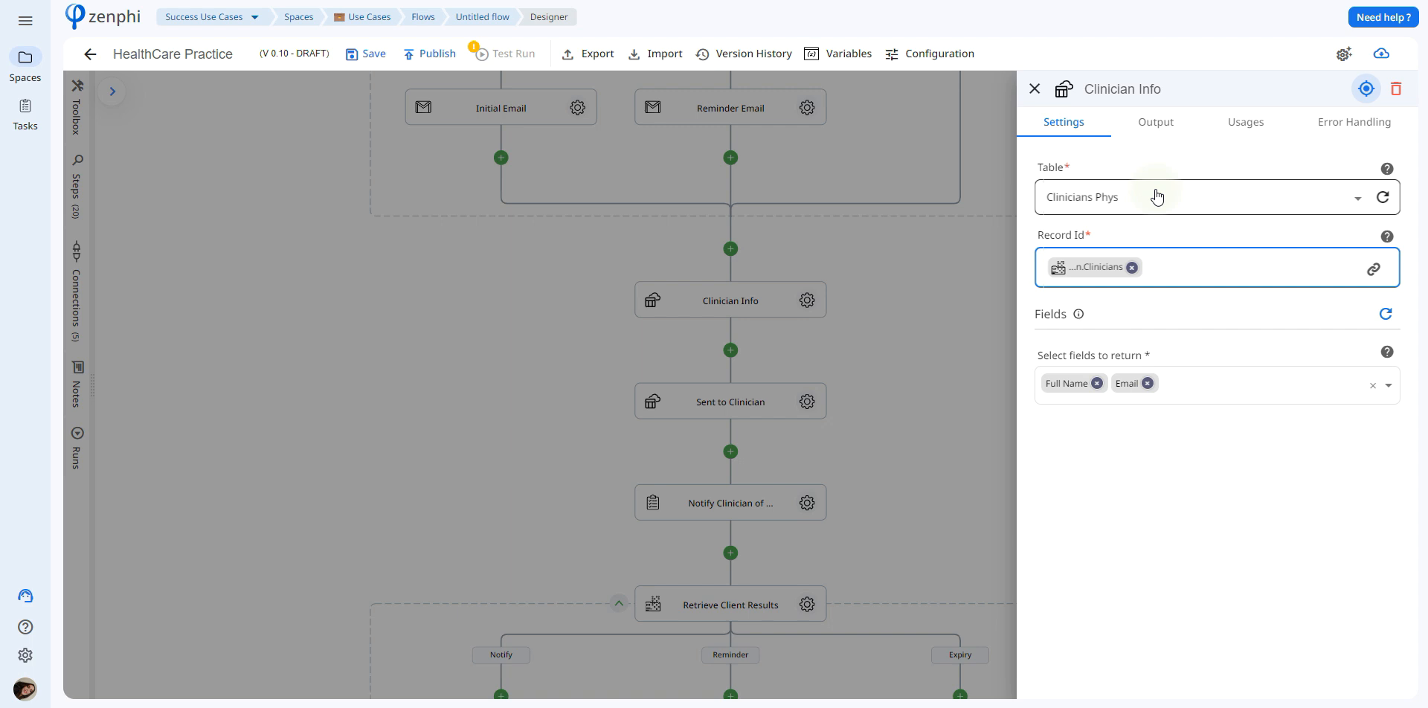
mouse_move(1096, 258)
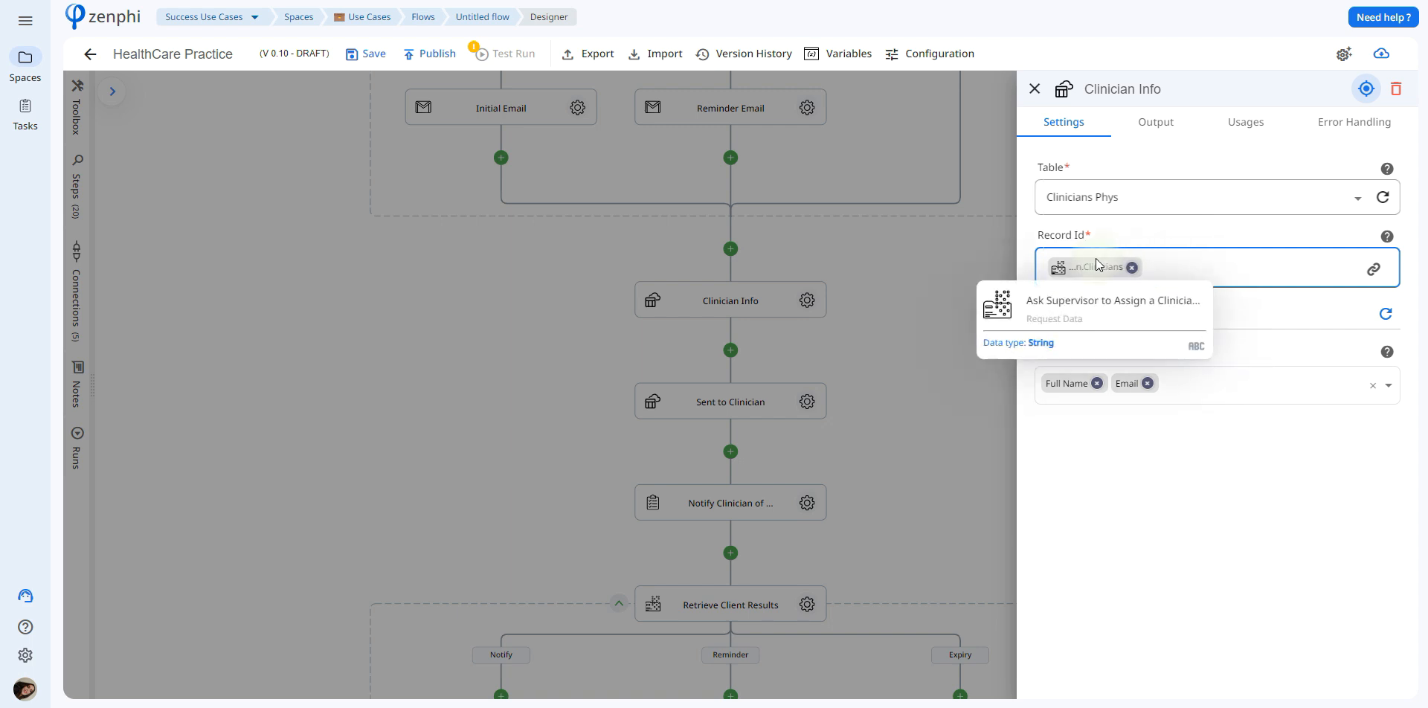
click(1374, 269)
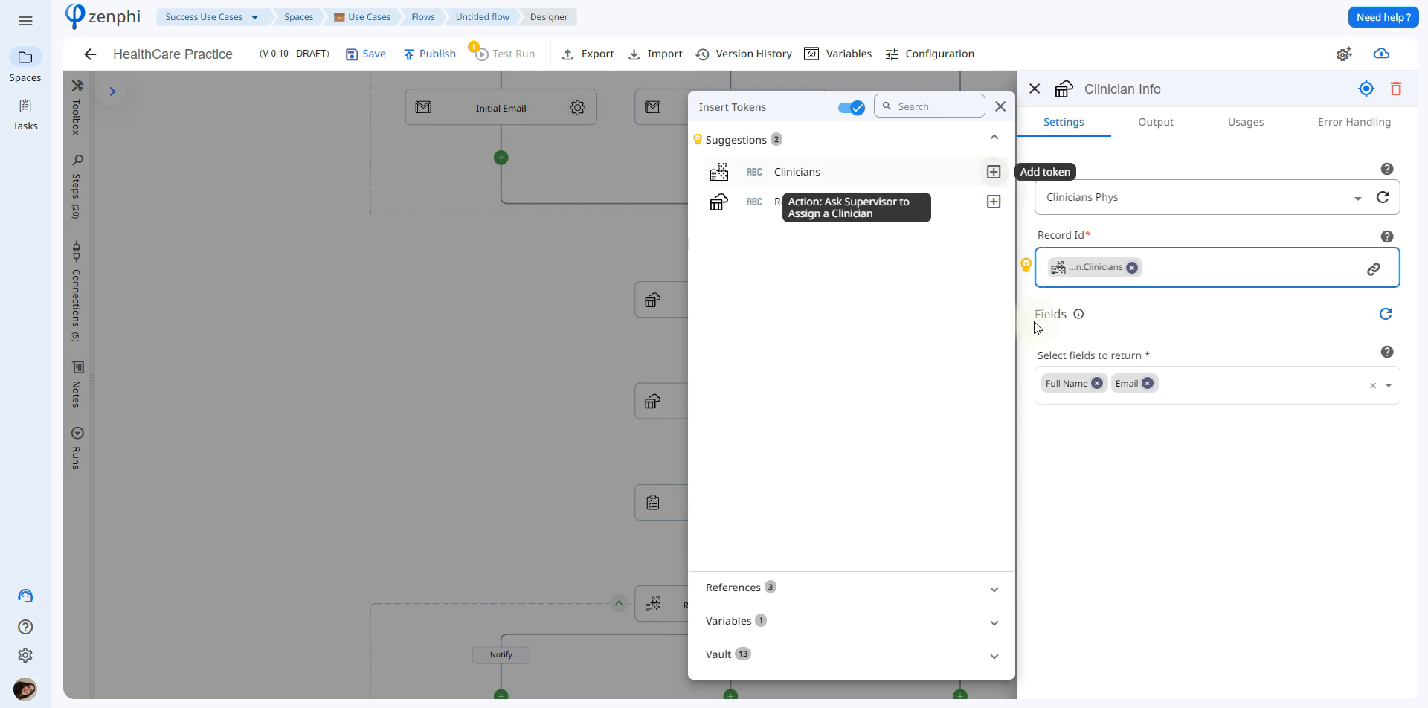
click(1203, 399)
click(1202, 382)
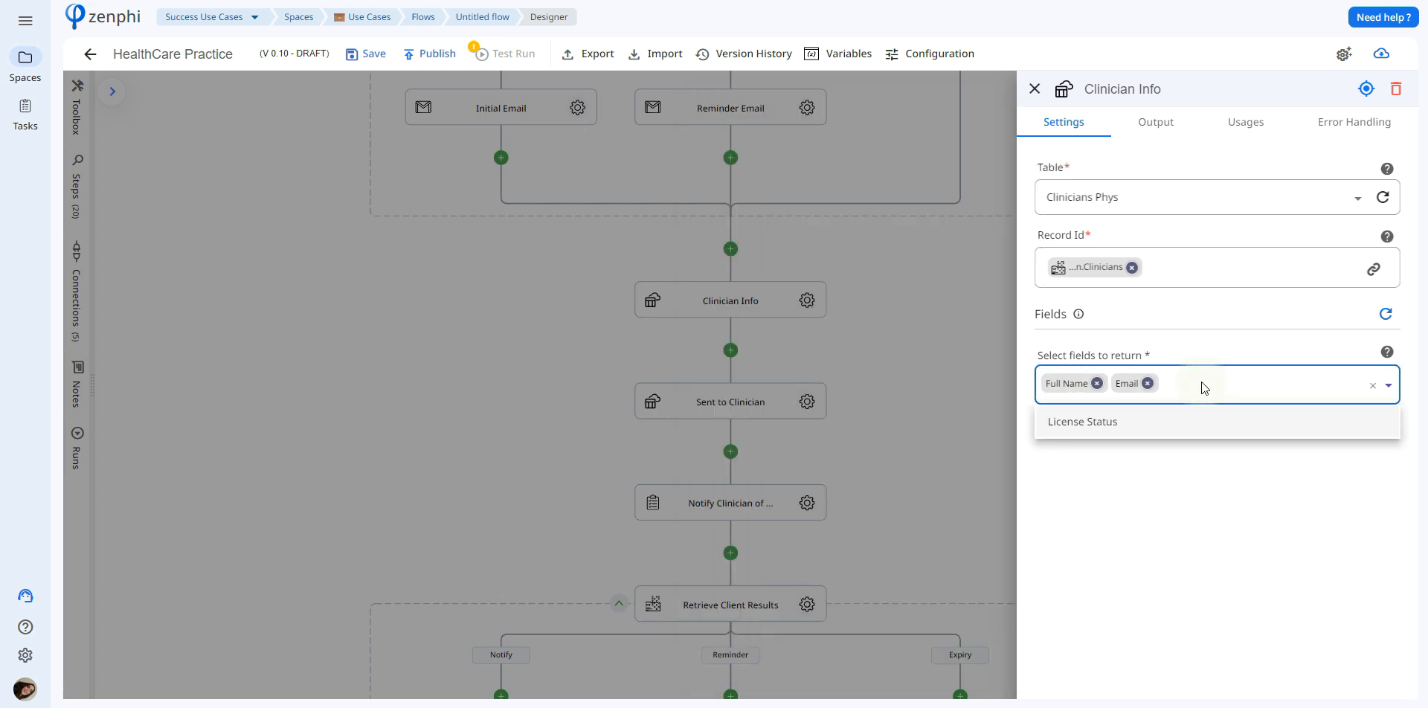
click(900, 387)
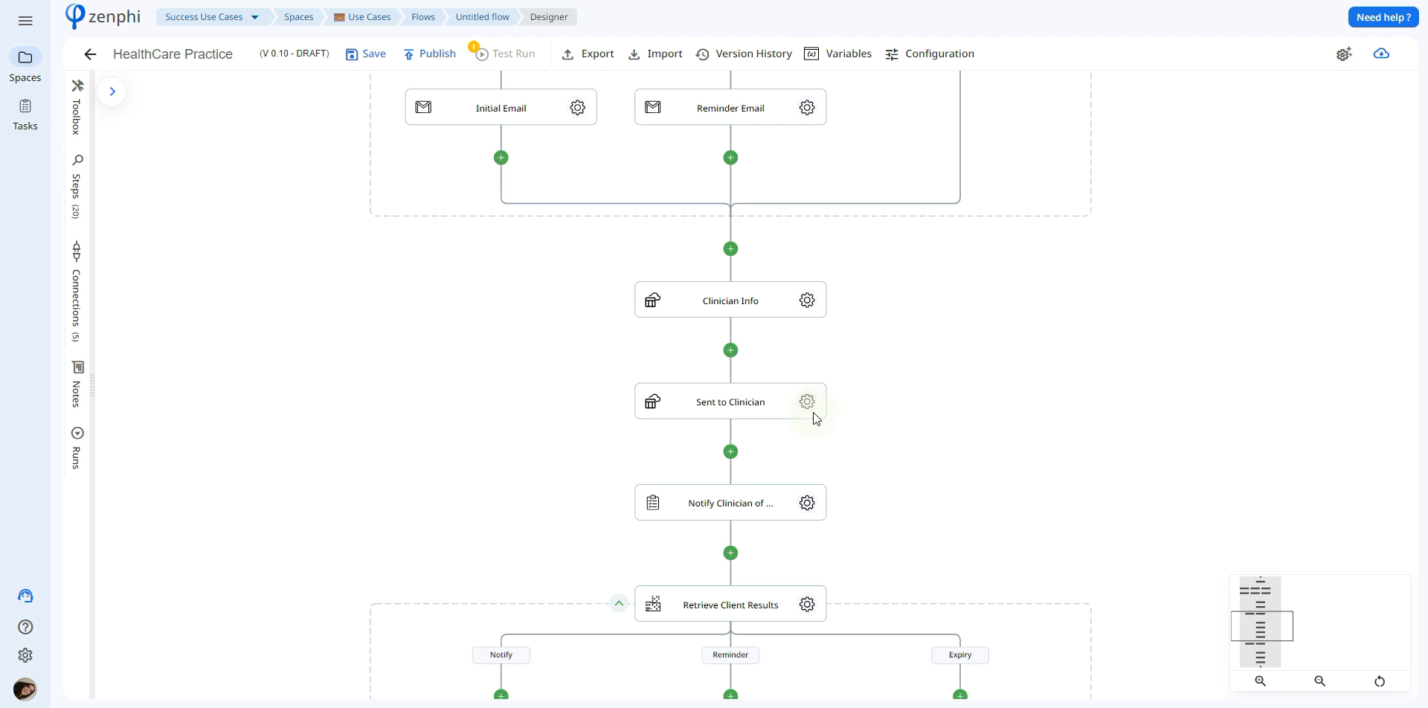
Inspect the Sent to Clinician step's table, Record Id variable and Status update value.
click(810, 404)
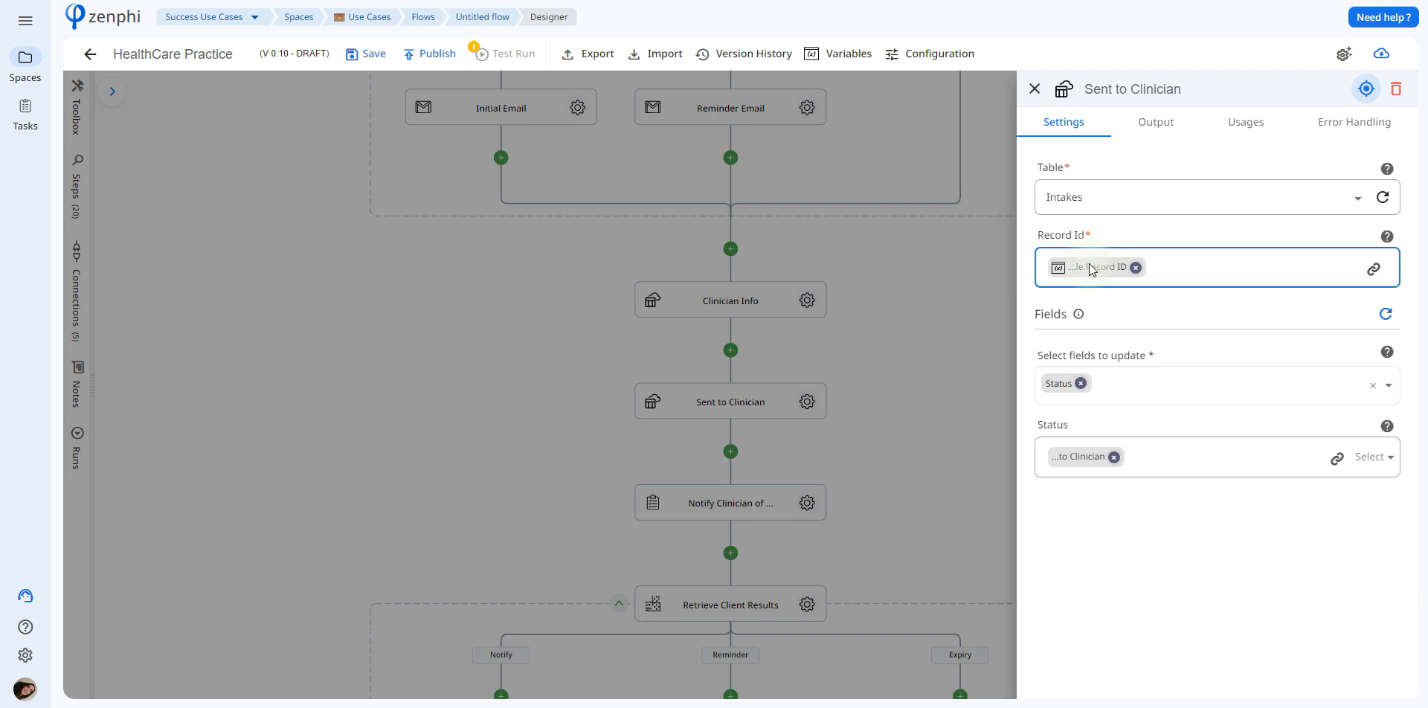
mouse_move(1092, 269)
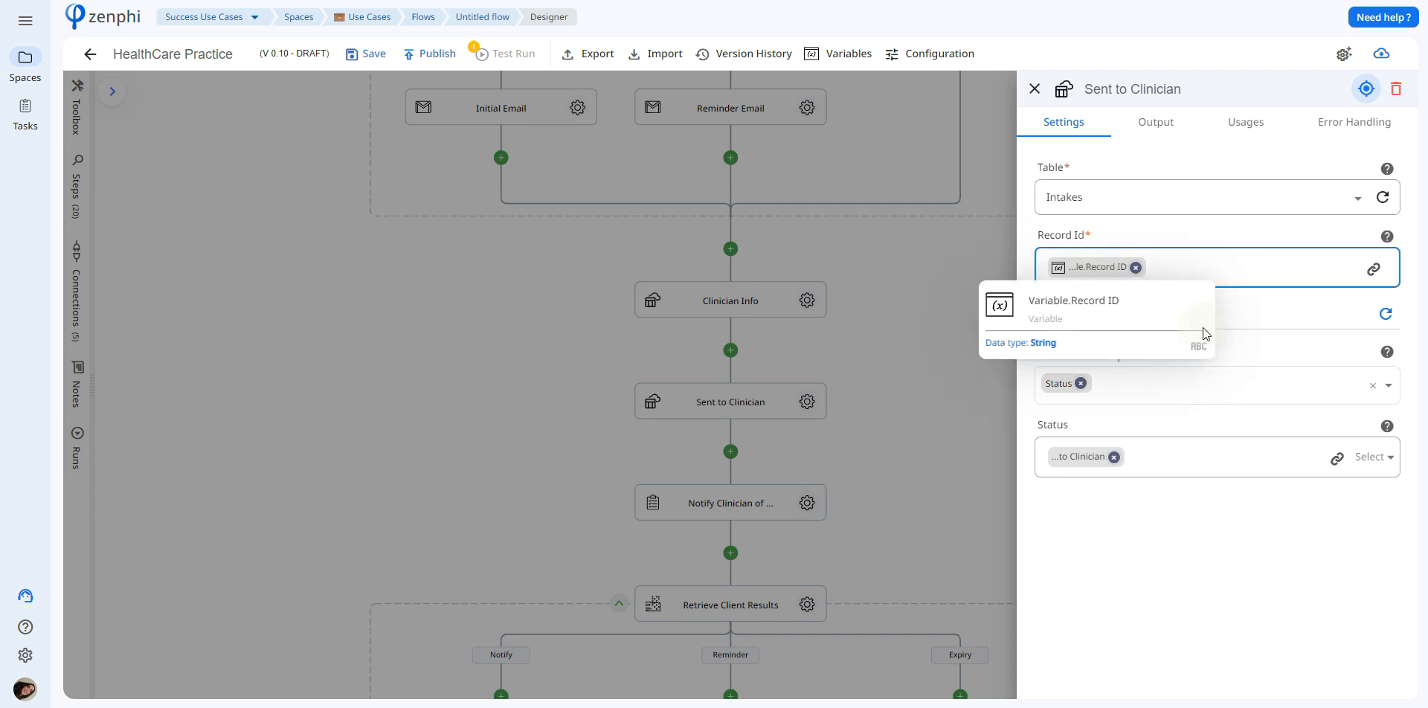
mouse_move(1076, 463)
click(889, 461)
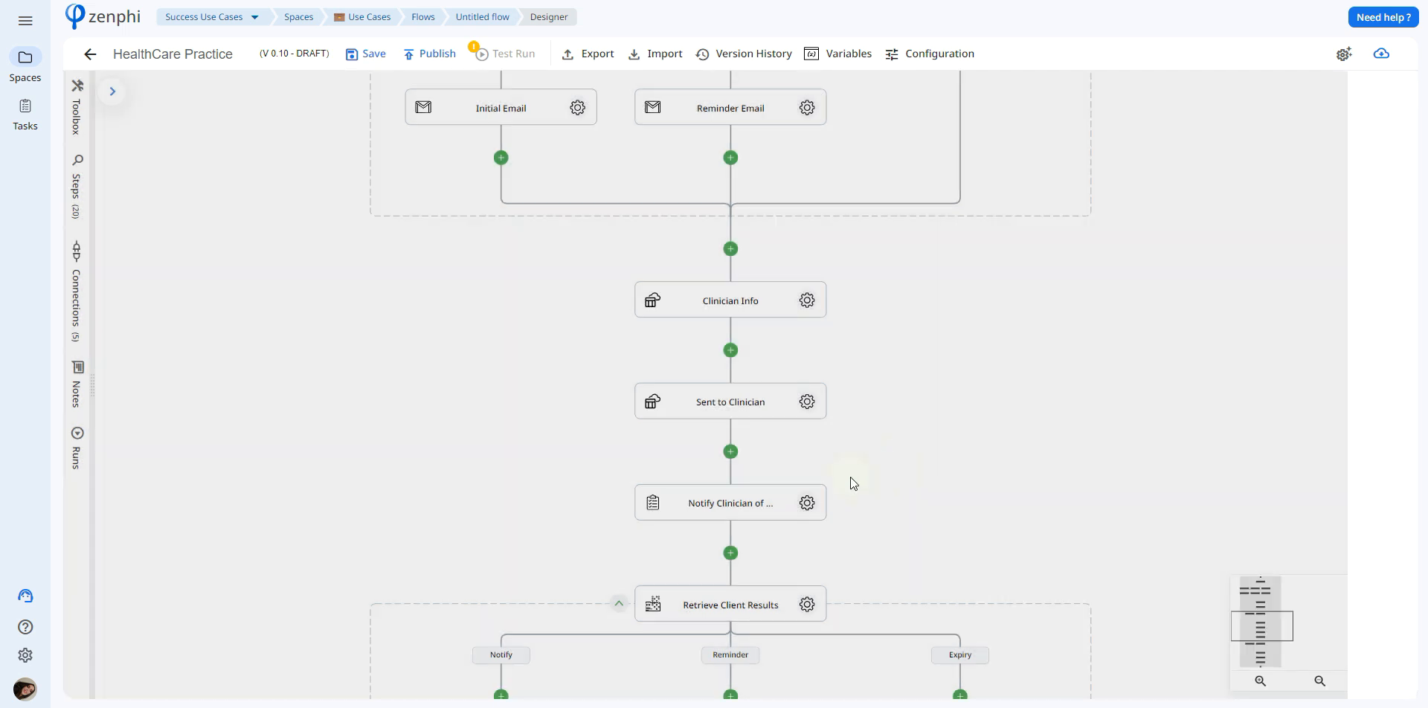
Review the Notify Clinician of Client task's outcome, email contents and expiry, checking the Clinician Info tokens available for the assignee's email.
click(802, 504)
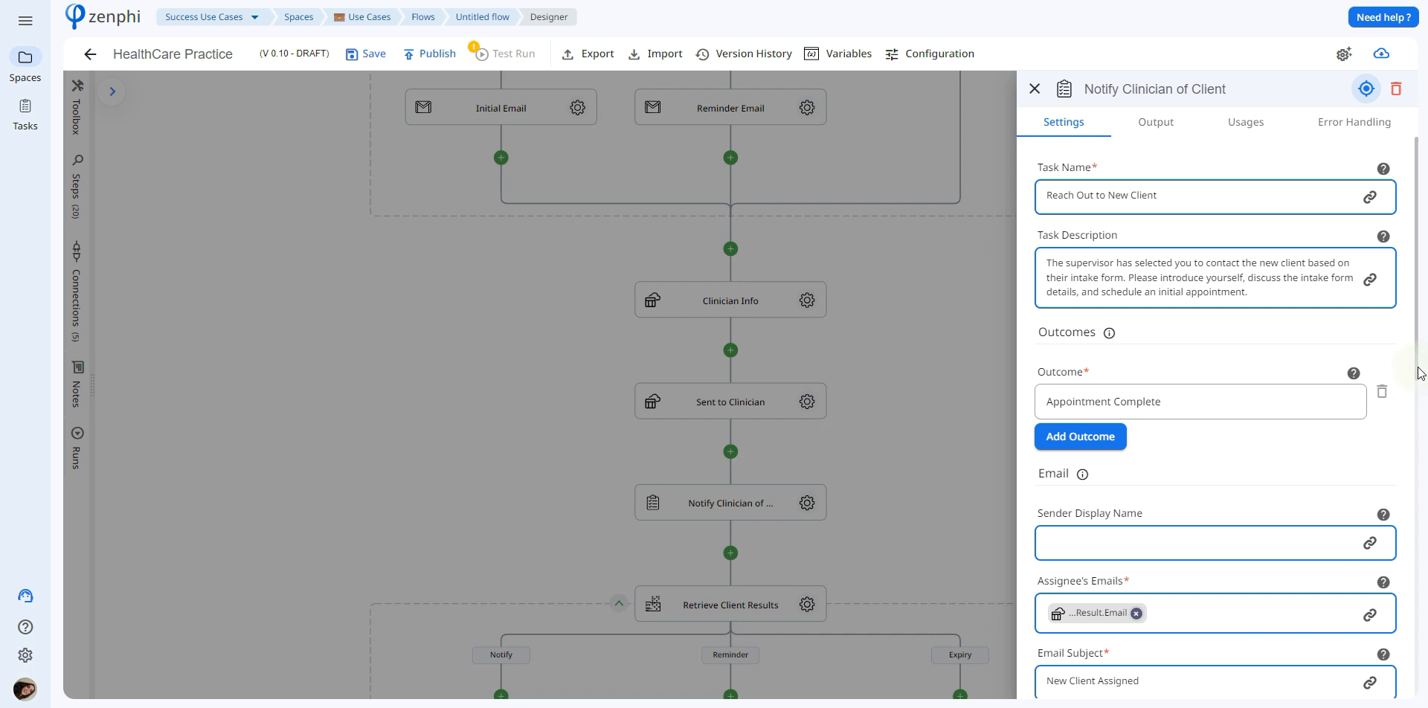
scroll(1417, 333, down, 3)
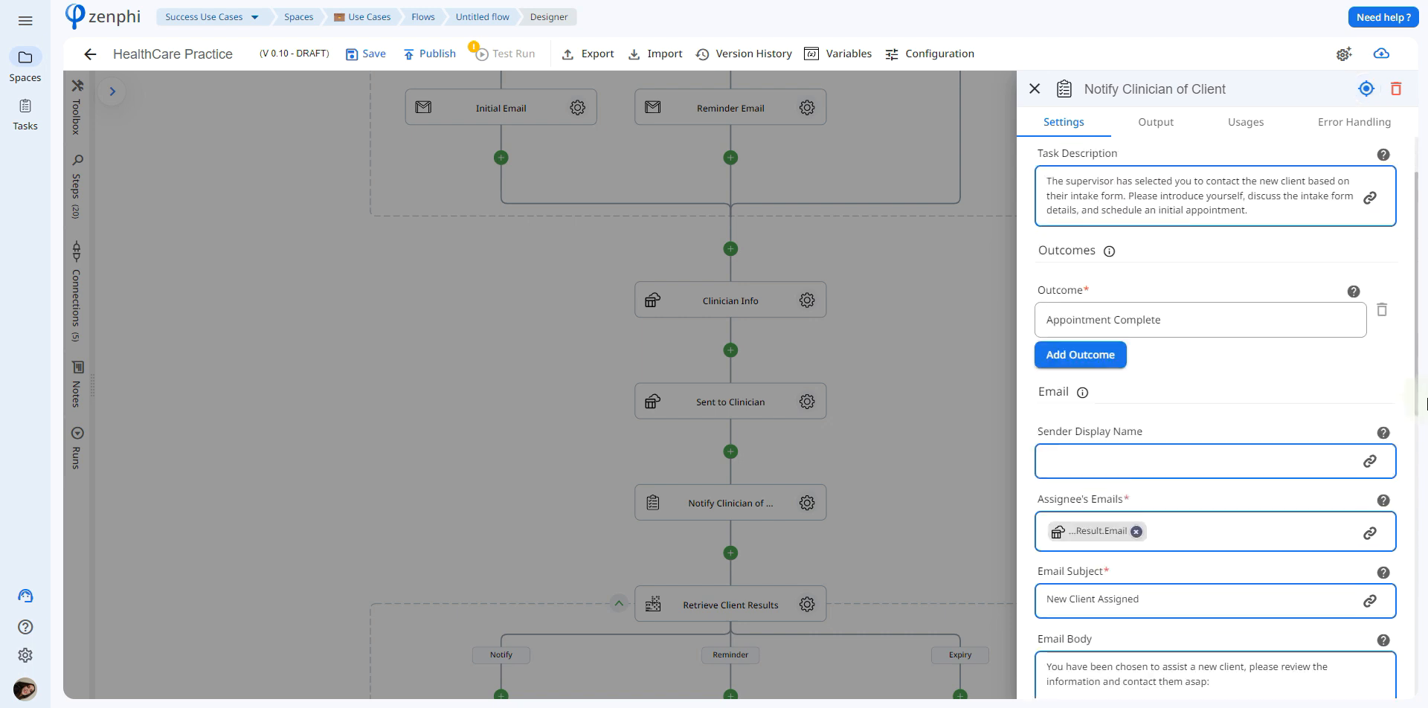
click(1369, 386)
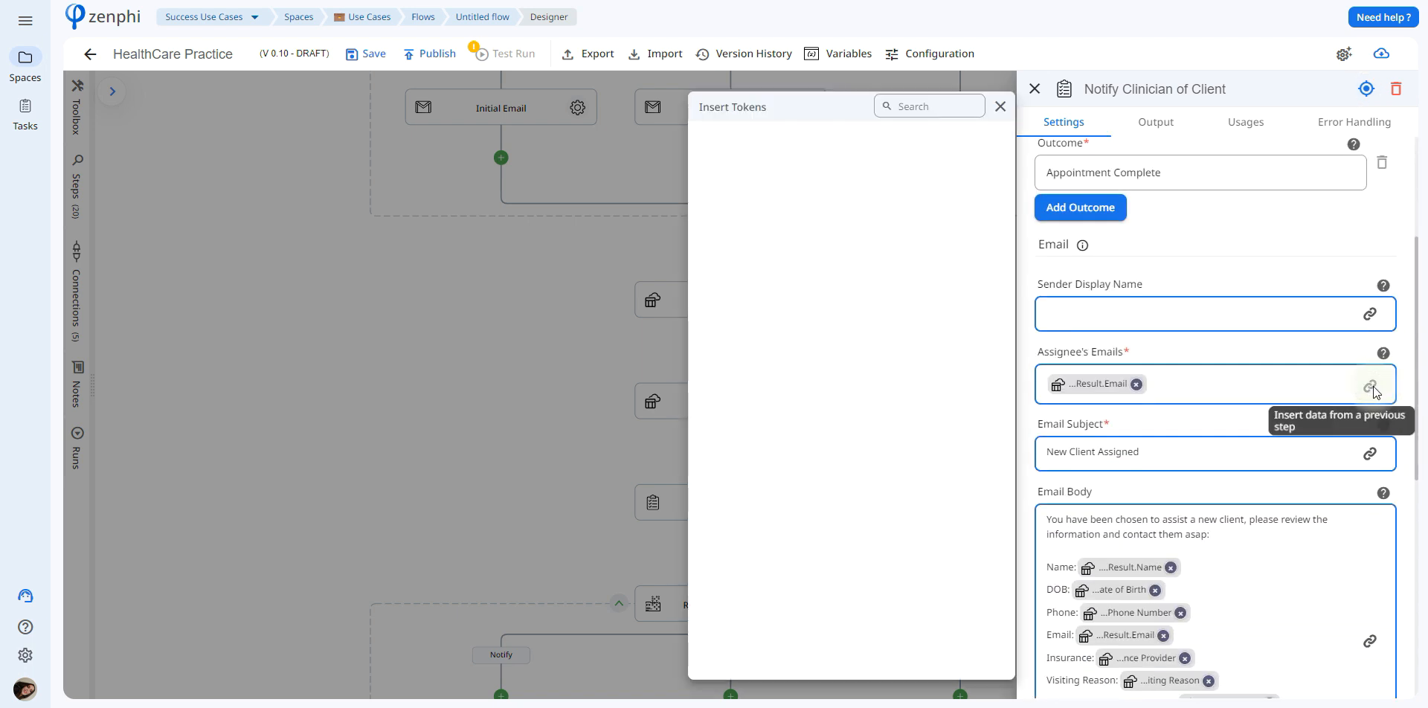
click(842, 203)
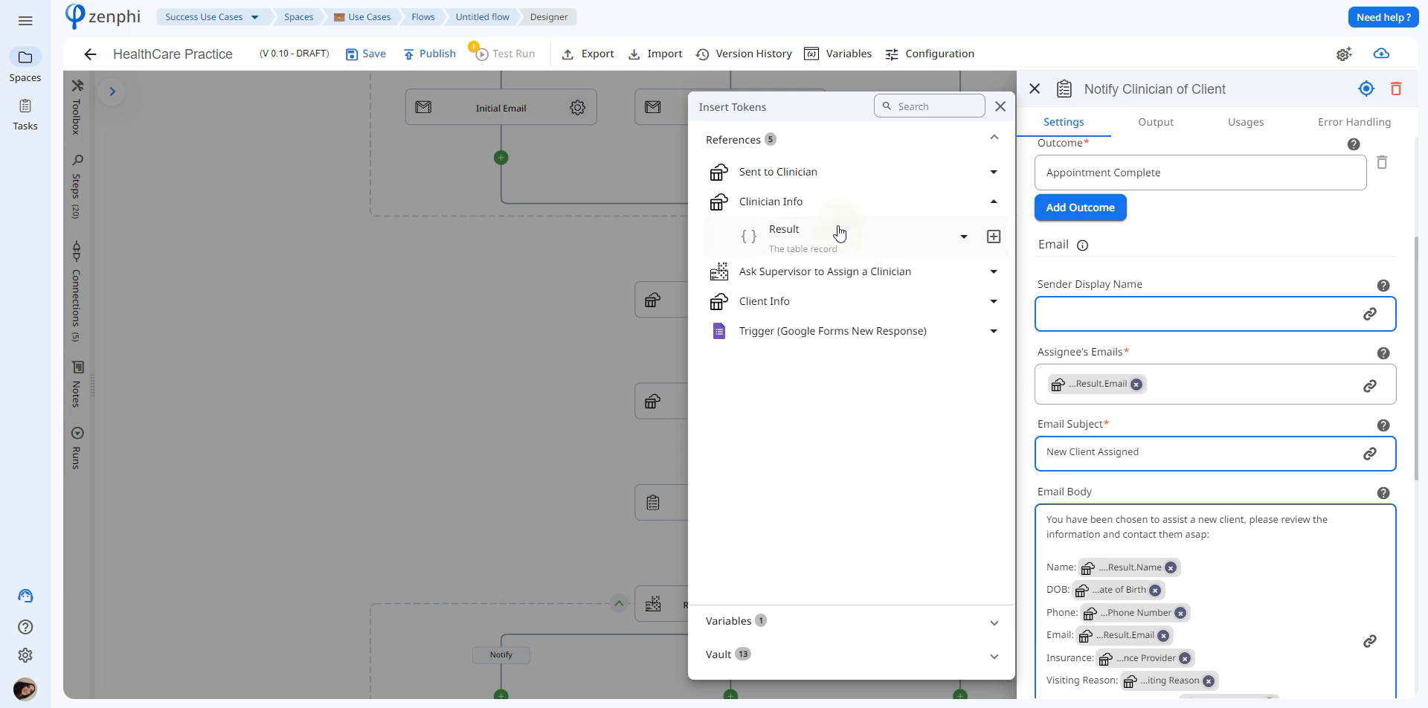
click(838, 227)
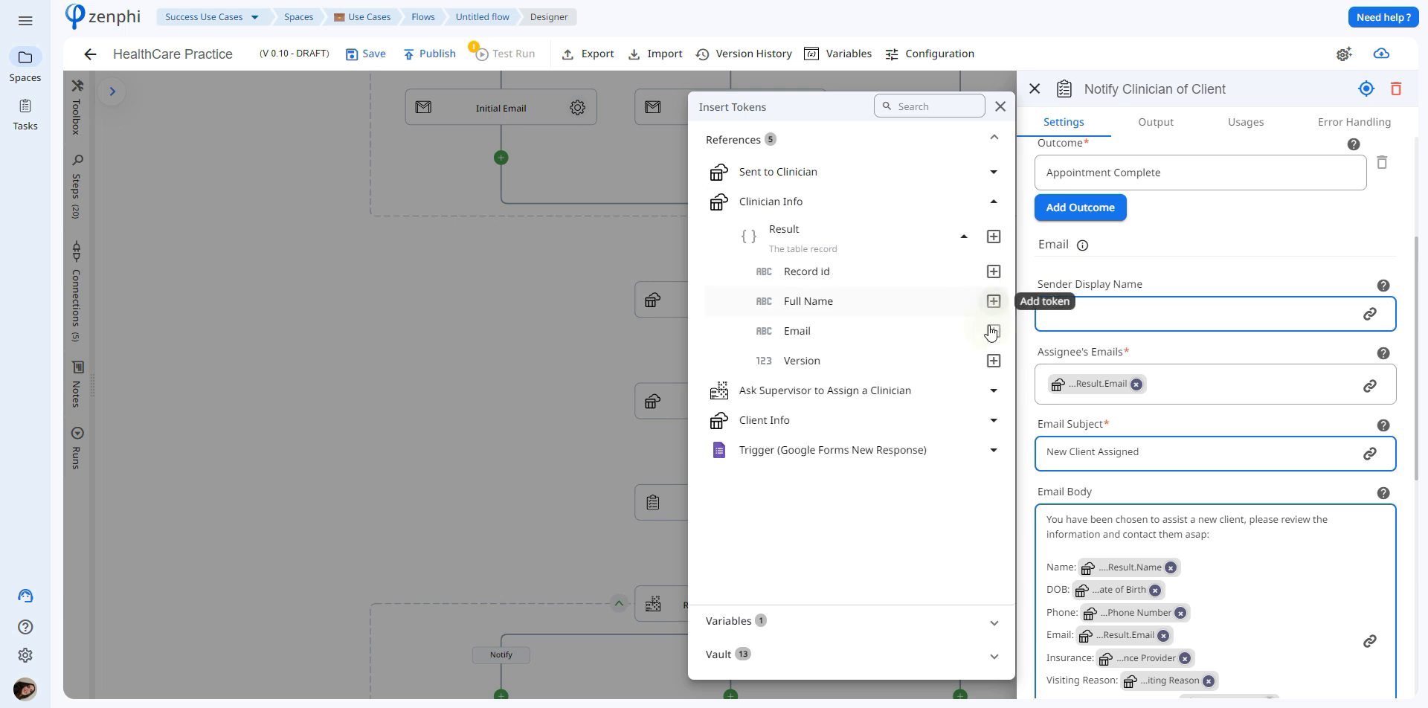
click(1241, 546)
drag(1419, 462, 1421, 582)
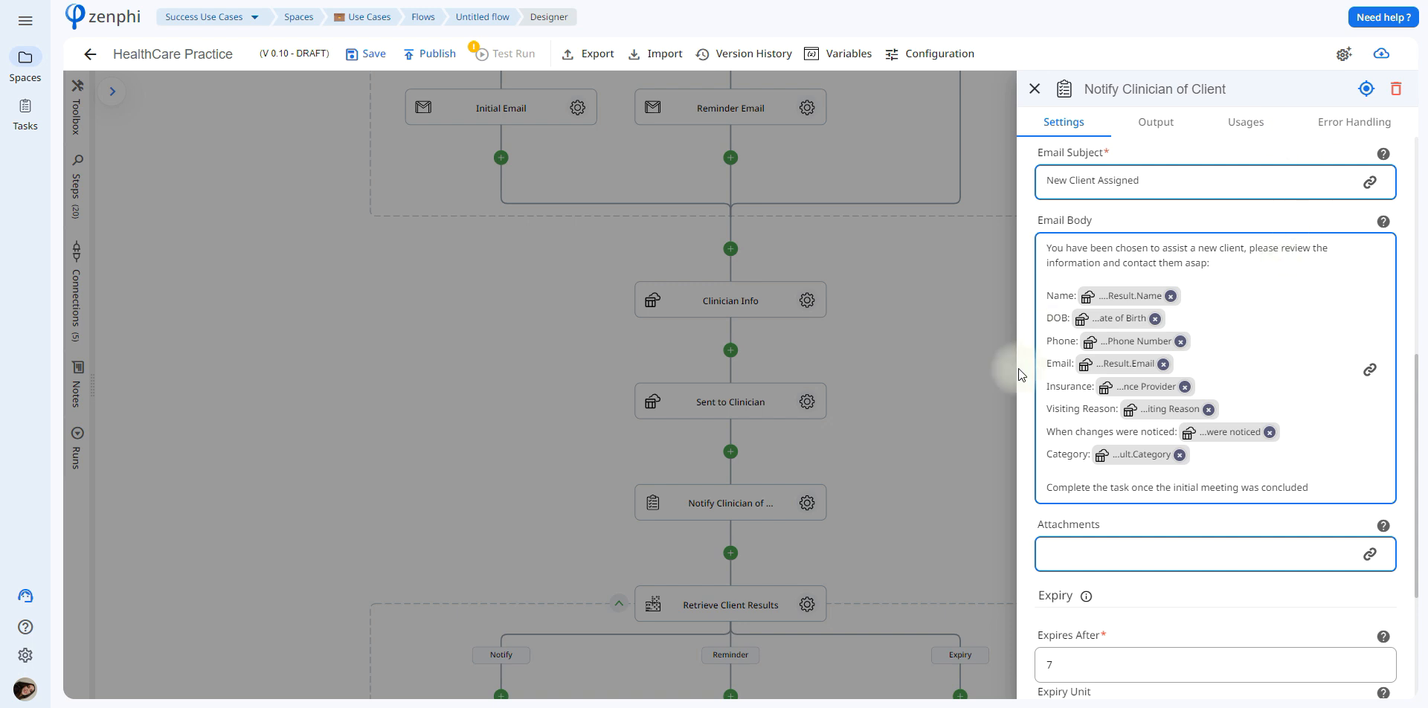
click(931, 448)
Review the Retrieve Client Results form, including the token in its title and its test result questions, without saving changes.
drag(938, 517, 984, 329)
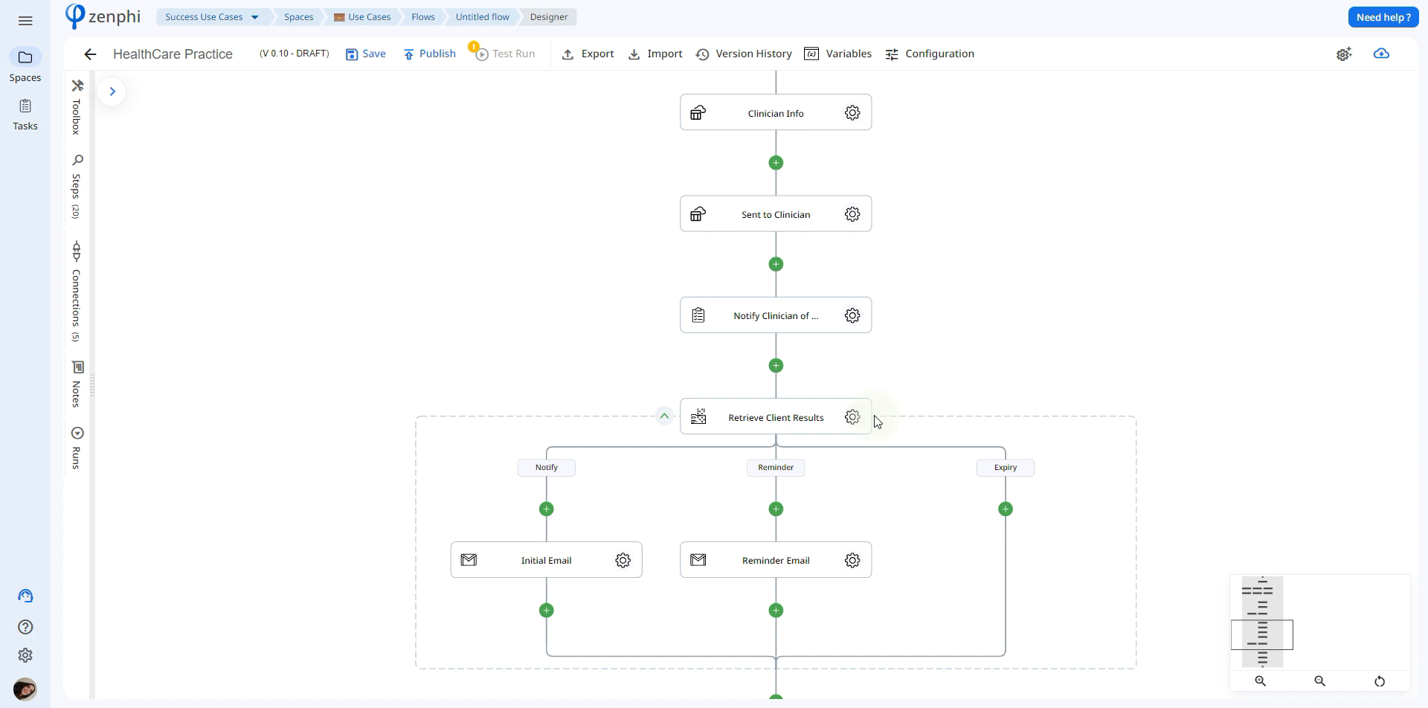
click(854, 420)
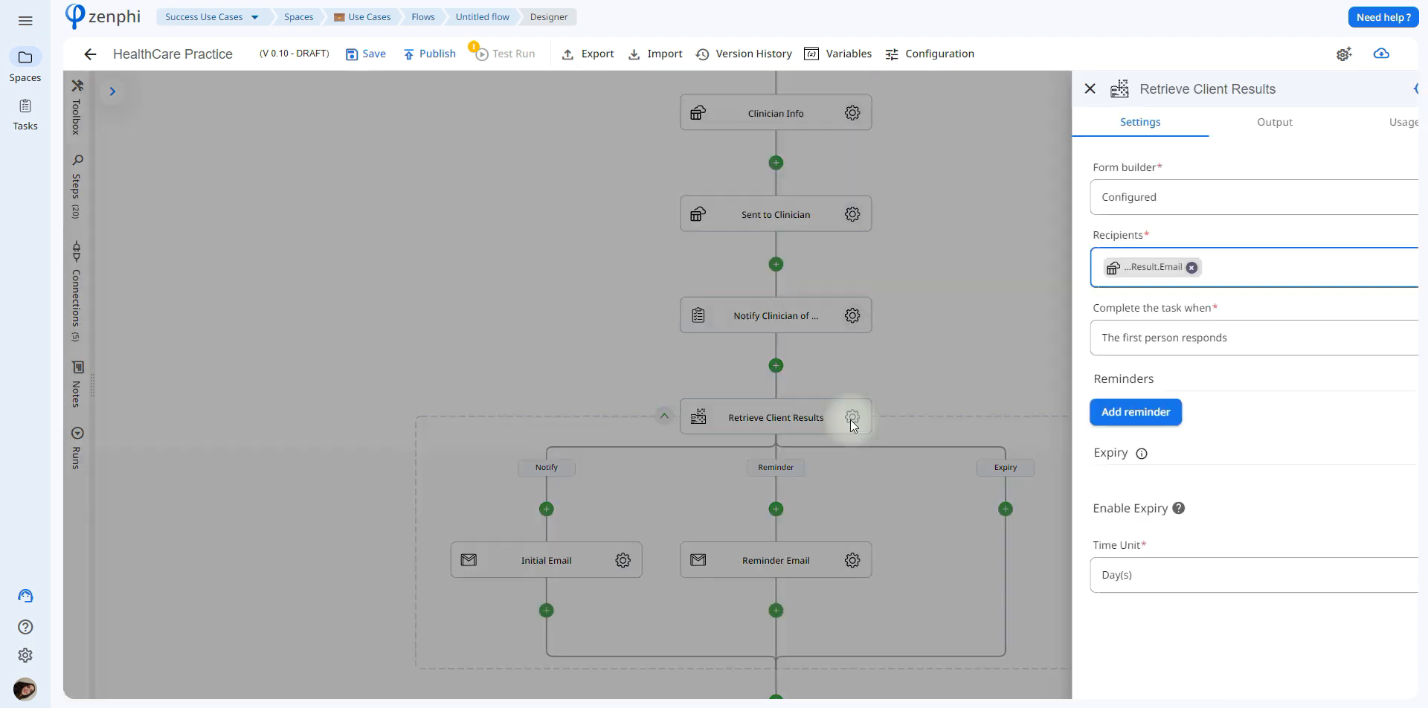
click(1380, 196)
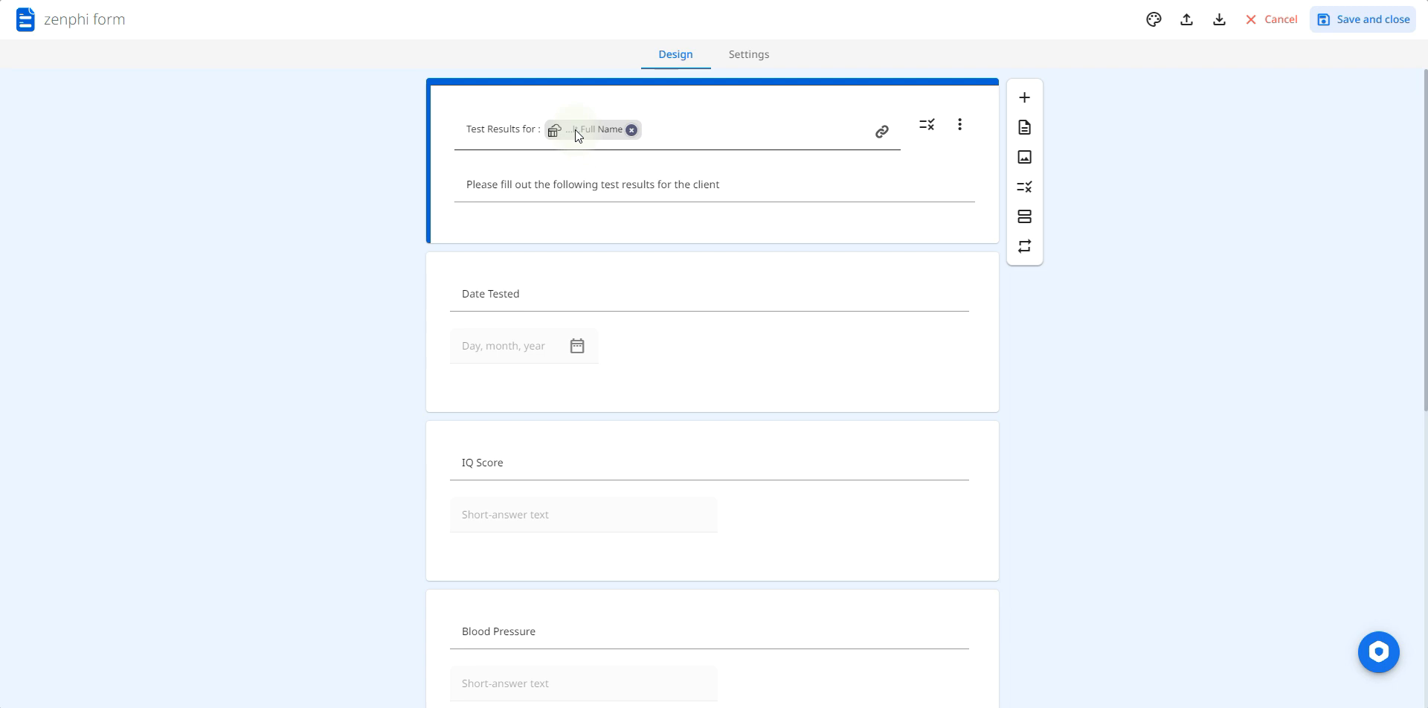
mouse_move(578, 134)
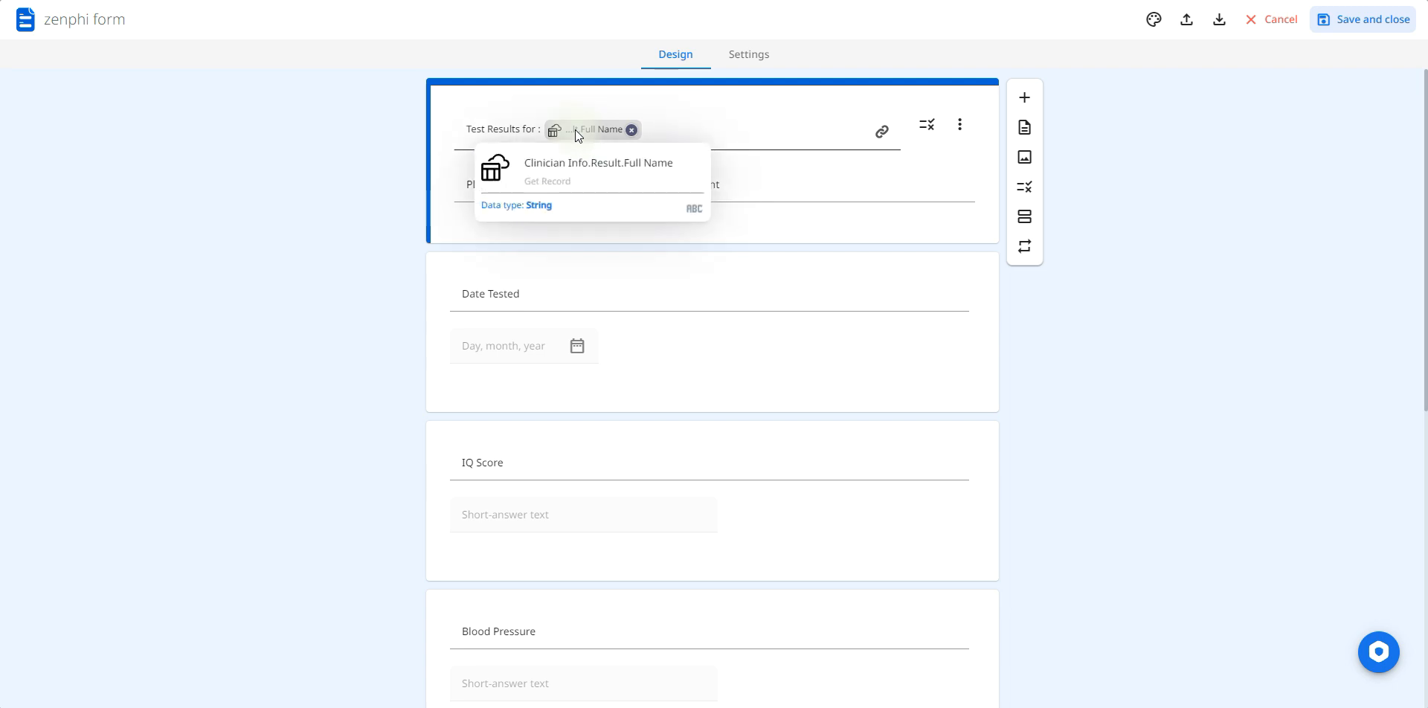
drag(1426, 143, 1425, 494)
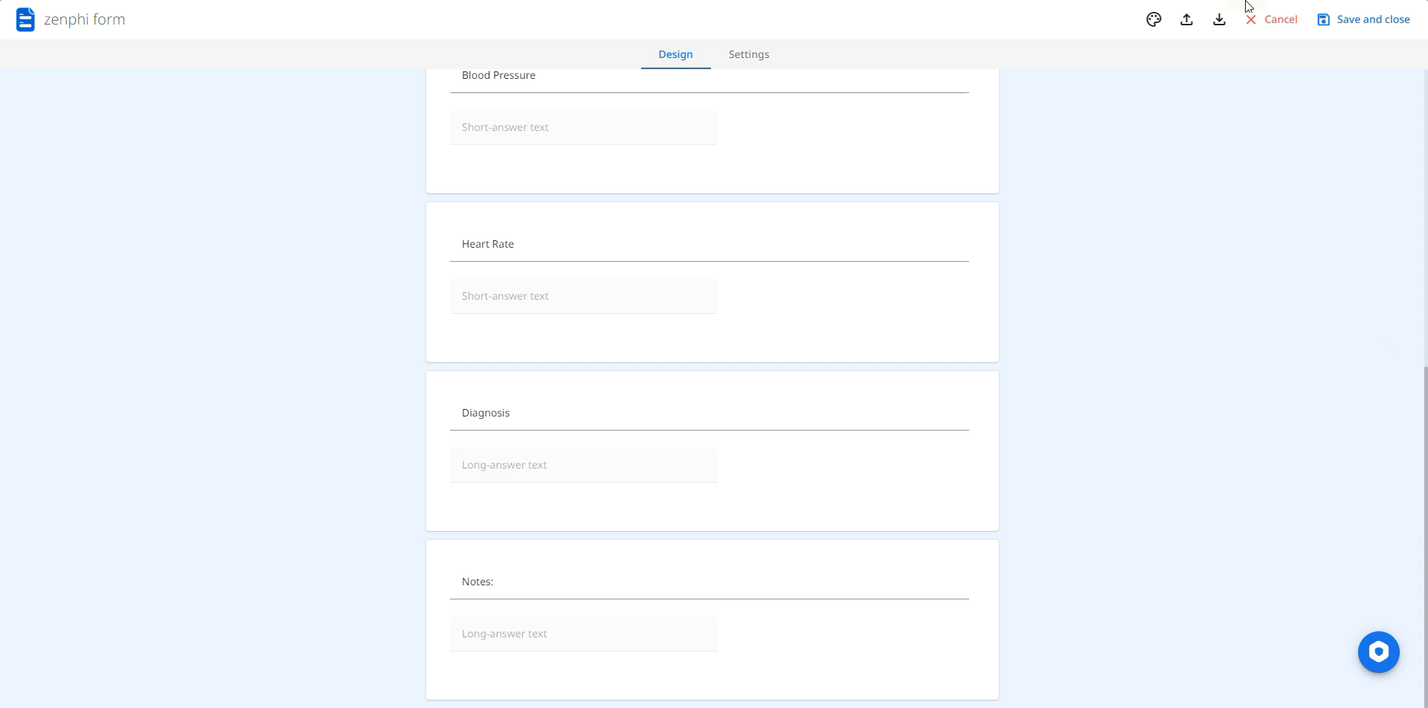
click(1264, 21)
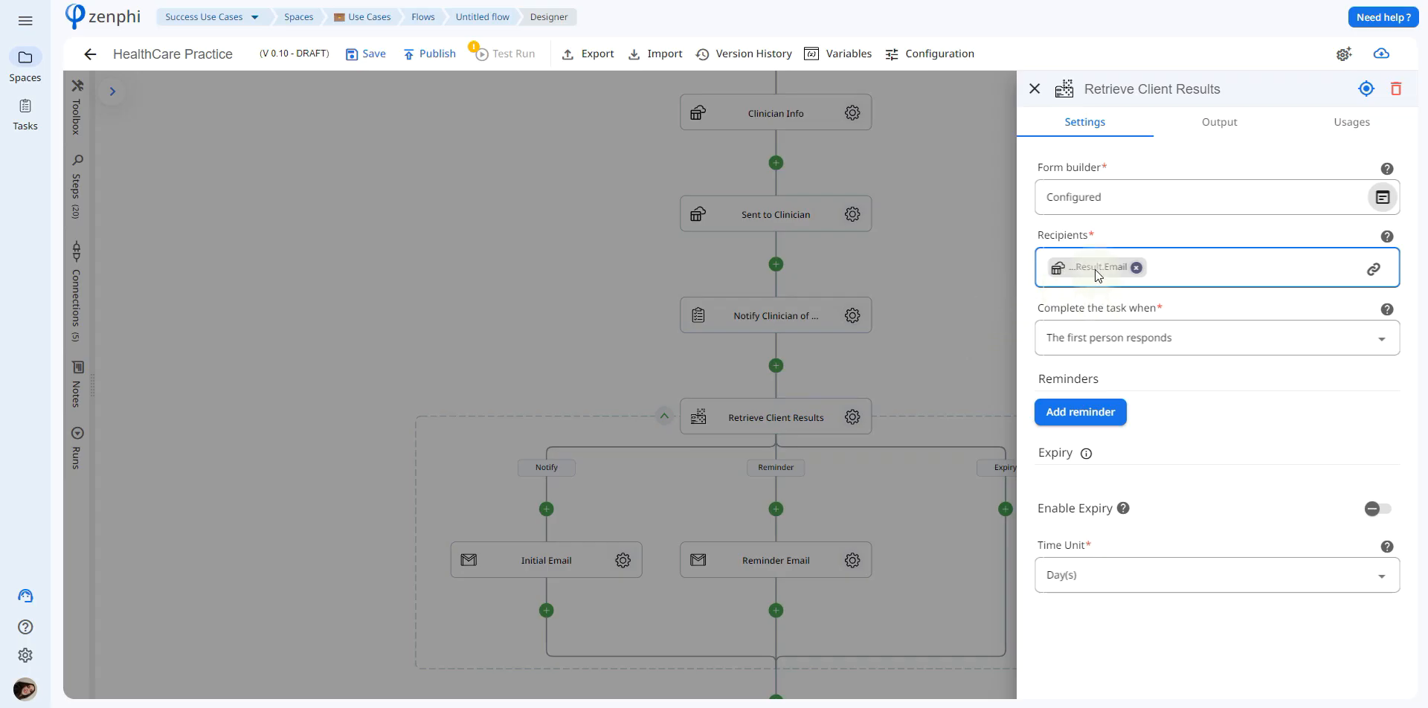
Check the source of the recipient token and the reminder and expiry options of the Retrieve Client Results step.
mouse_move(1095, 269)
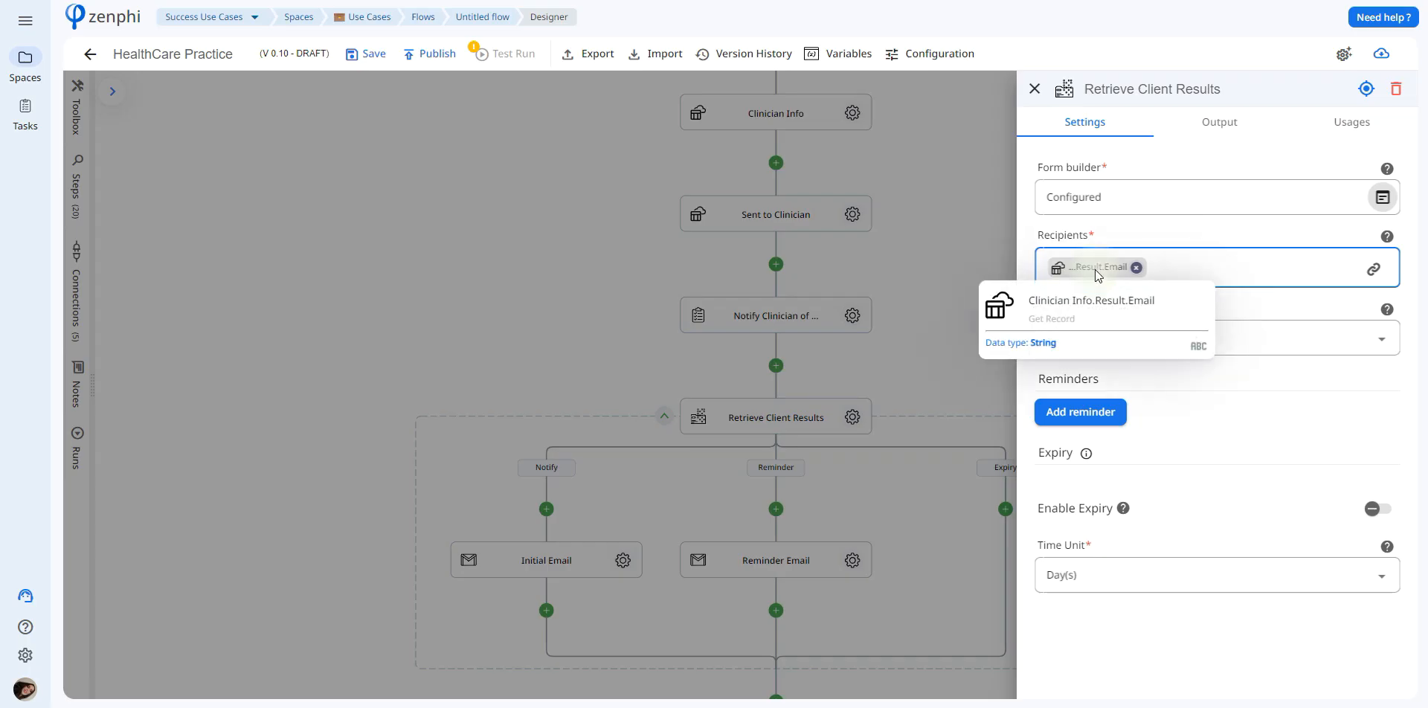
click(1105, 414)
click(819, 489)
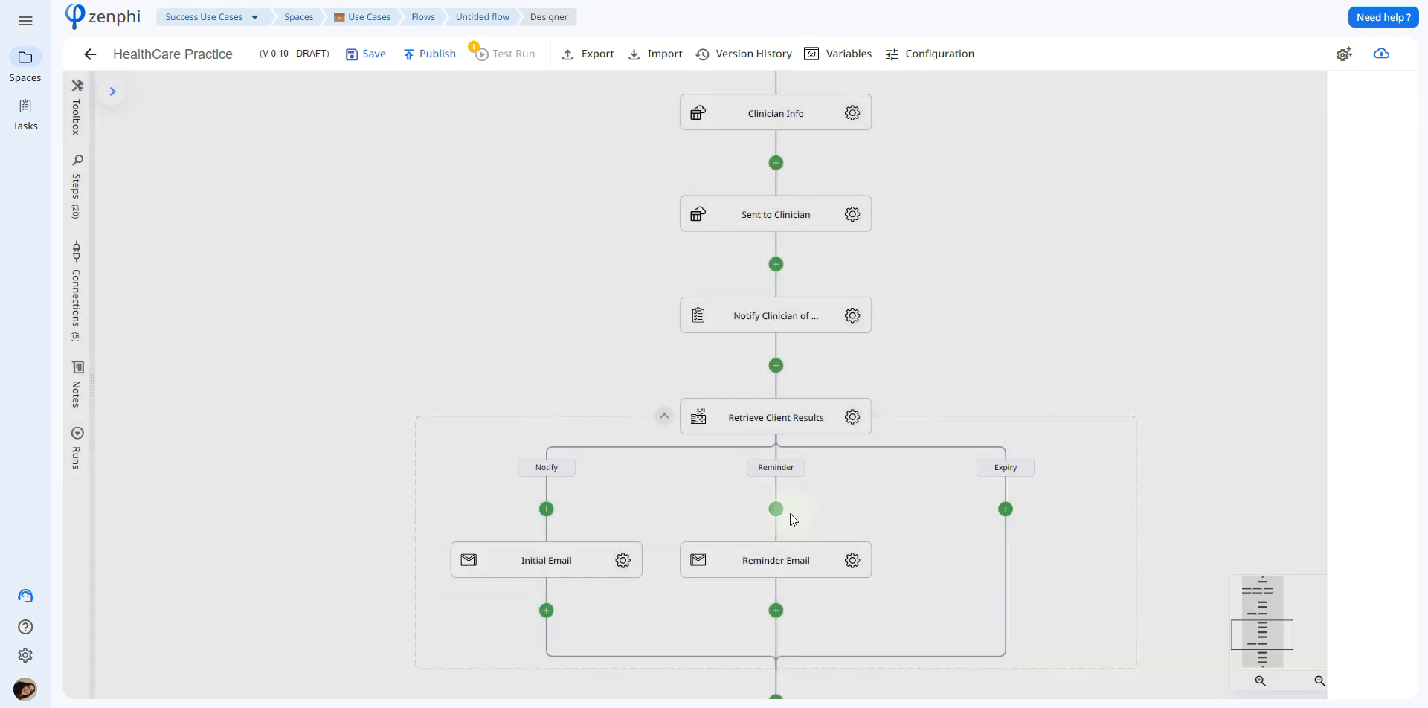
Review the clinician's Initial Email recipient and subject, and inspect the Current Date step's settings.
click(625, 562)
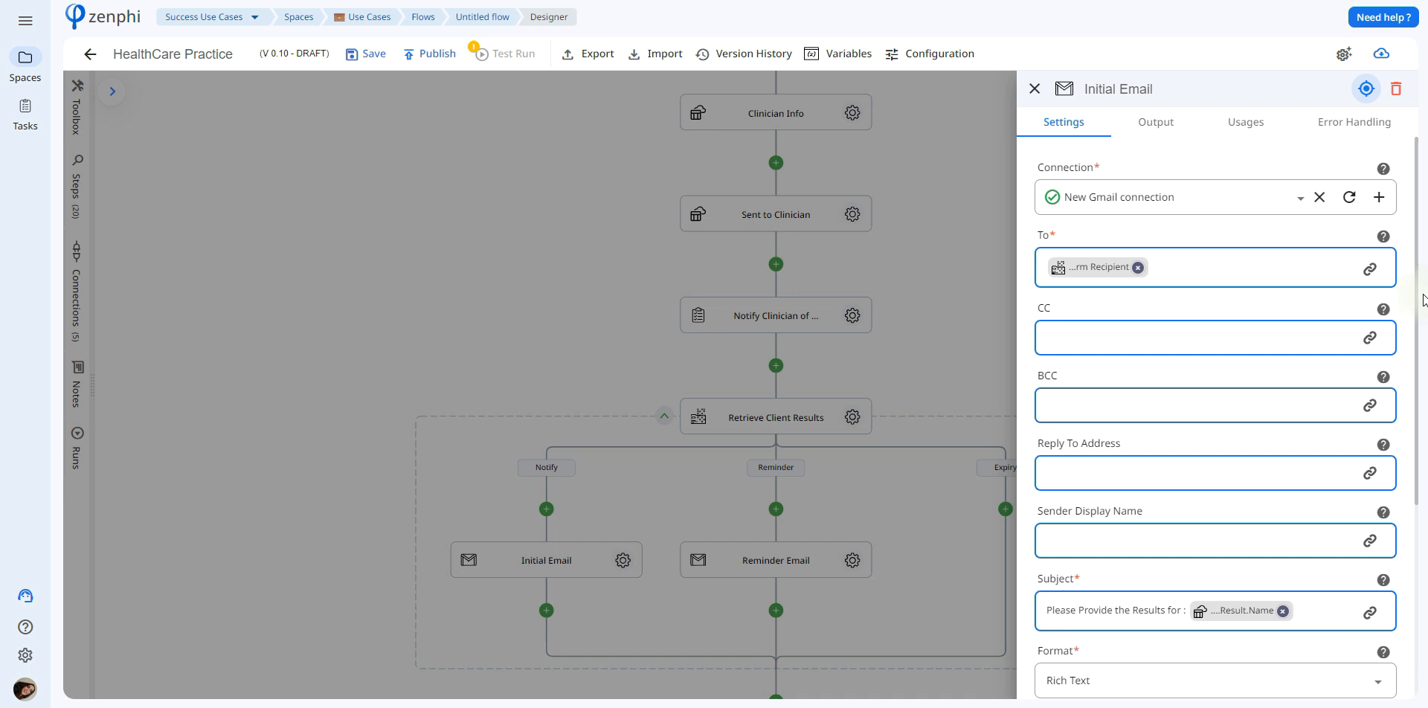
scroll(1421, 305, down, 5)
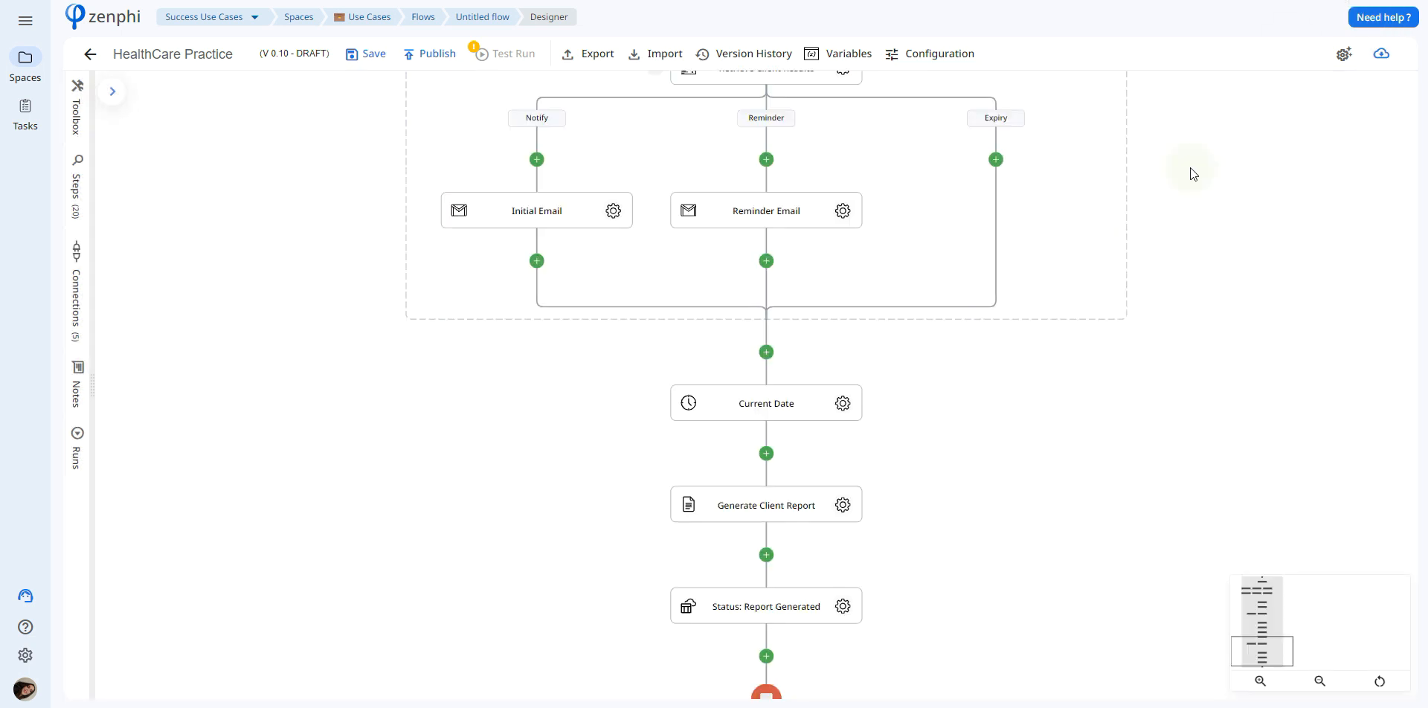
drag(1078, 451, 1070, 439)
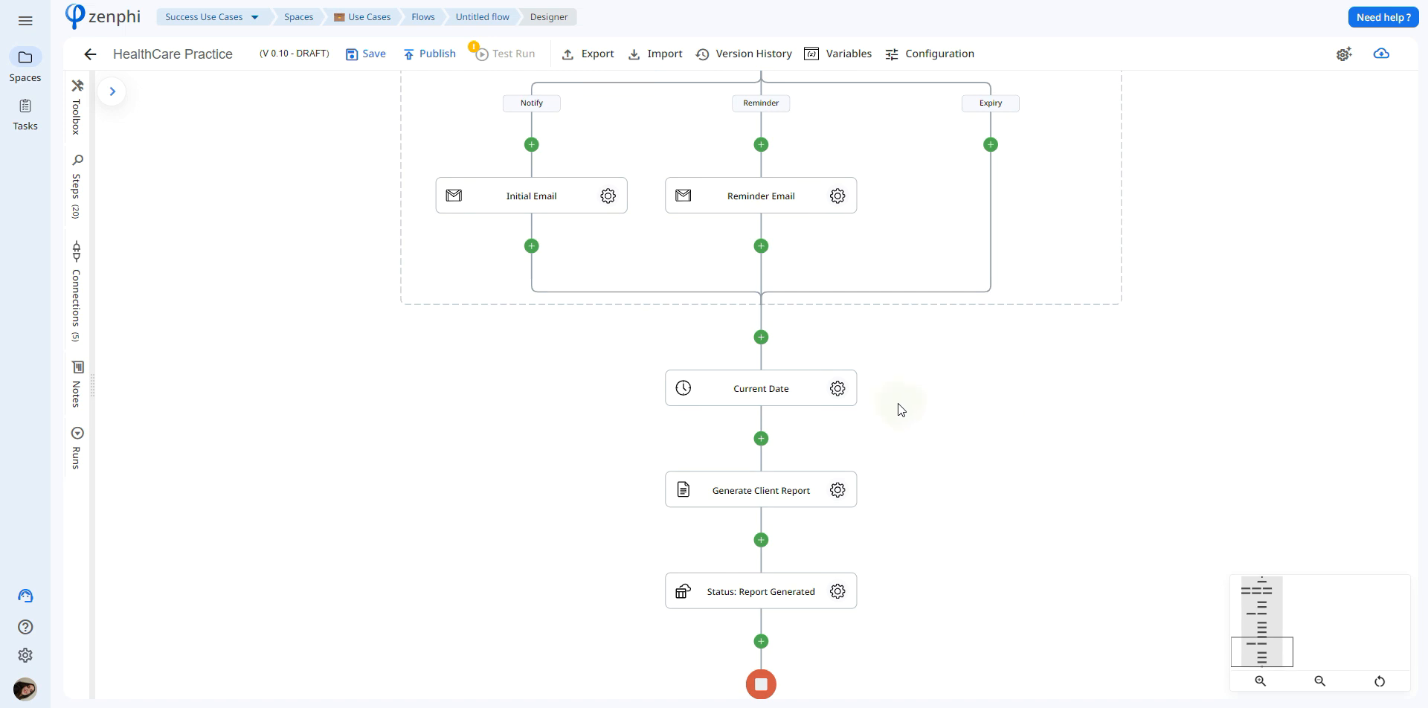
click(838, 389)
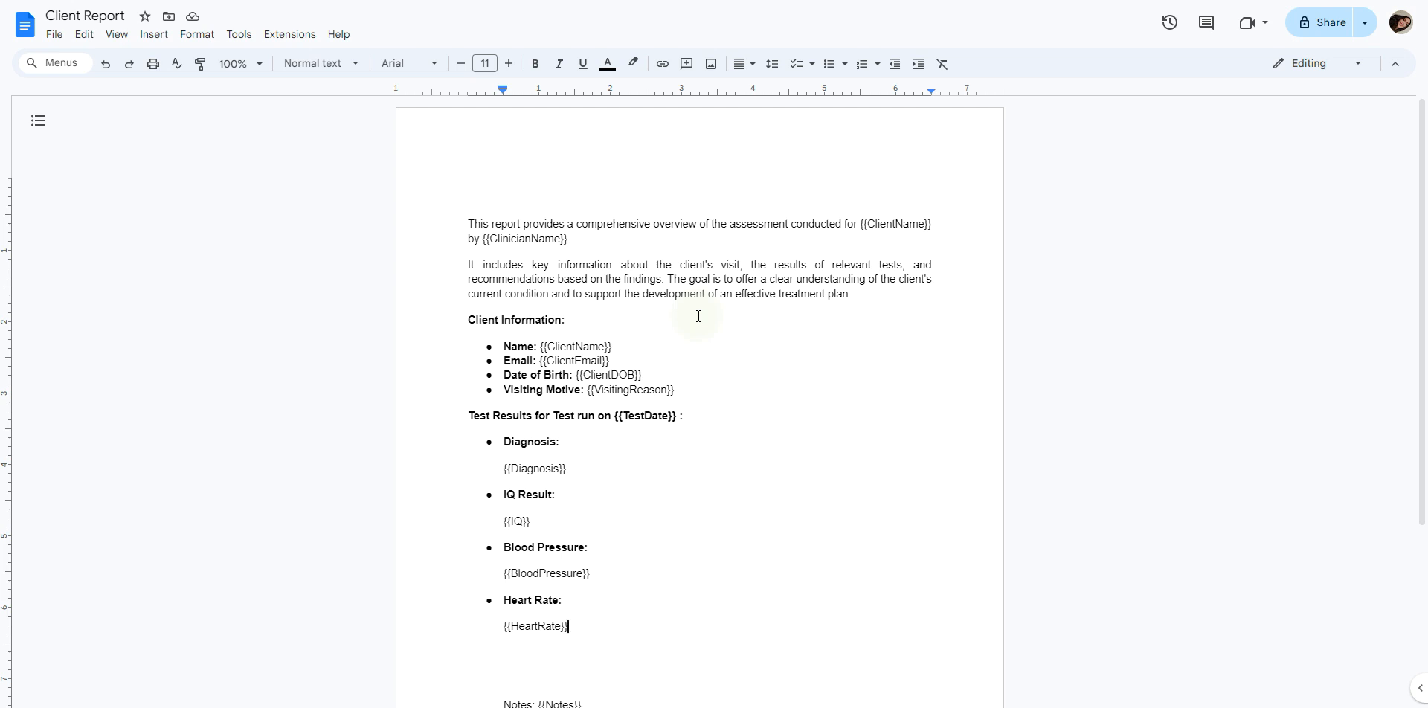
Examine the placeholders in the Client Report template in Google Docs, pointing out {{ClientName}} in the introduction.
click(860, 224)
drag(857, 224, 934, 223)
click(935, 224)
click(477, 354)
click(1350, 2)
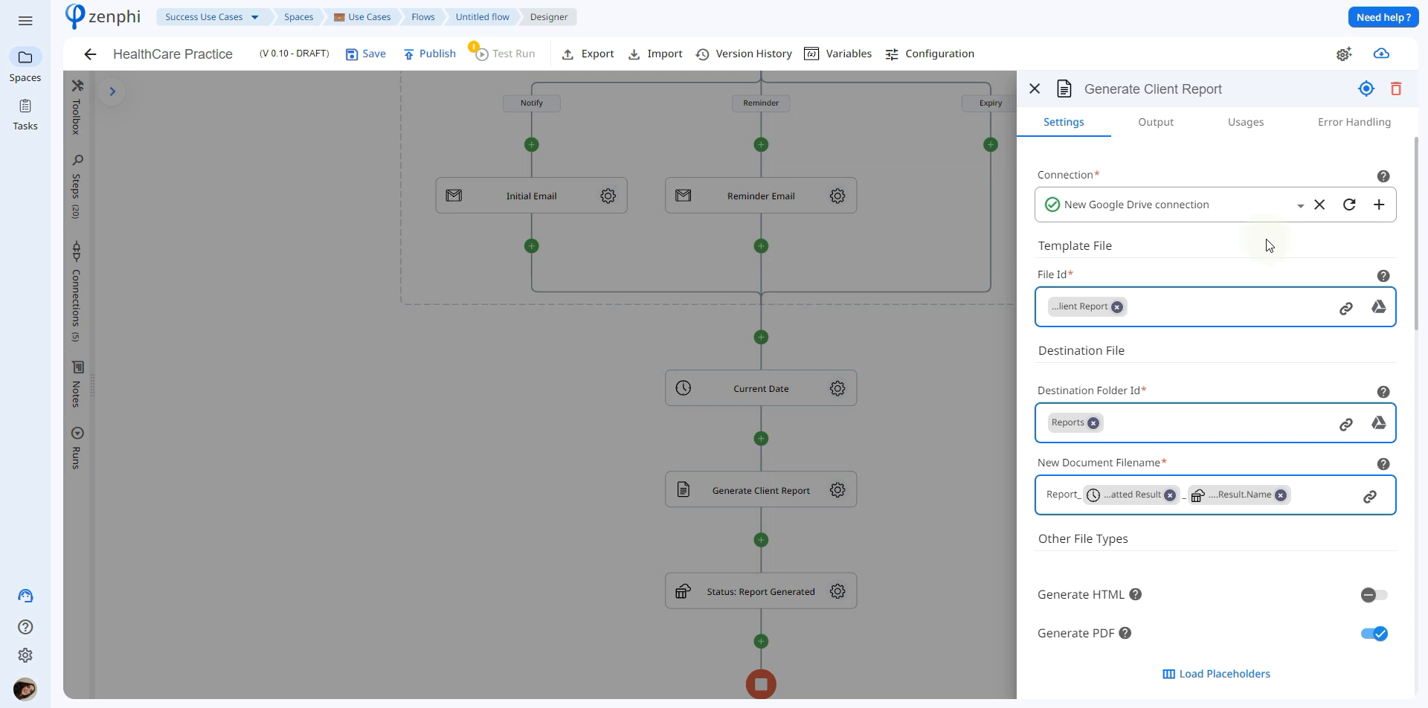
Inspect the Generate Client Report step's template file and browse the Drive documents available, leaving the selection as is.
mouse_move(1074, 314)
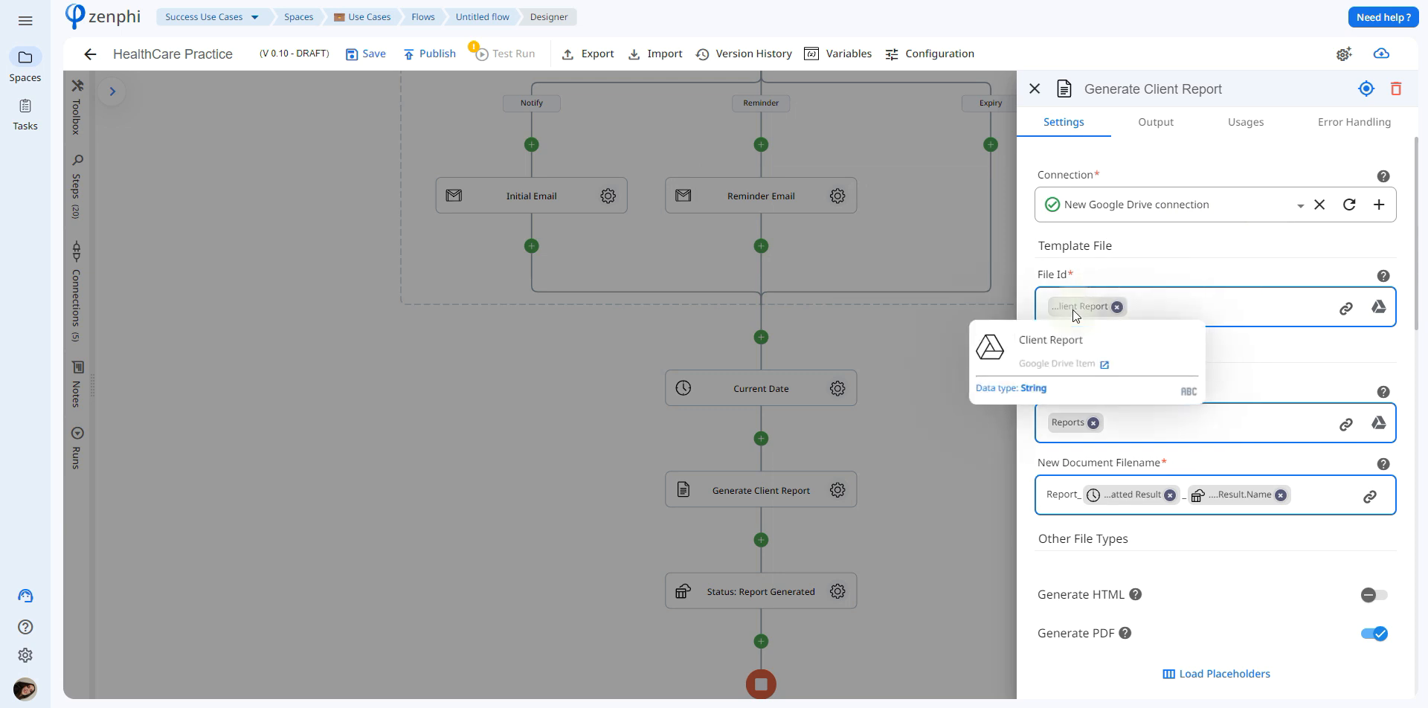
click(1378, 307)
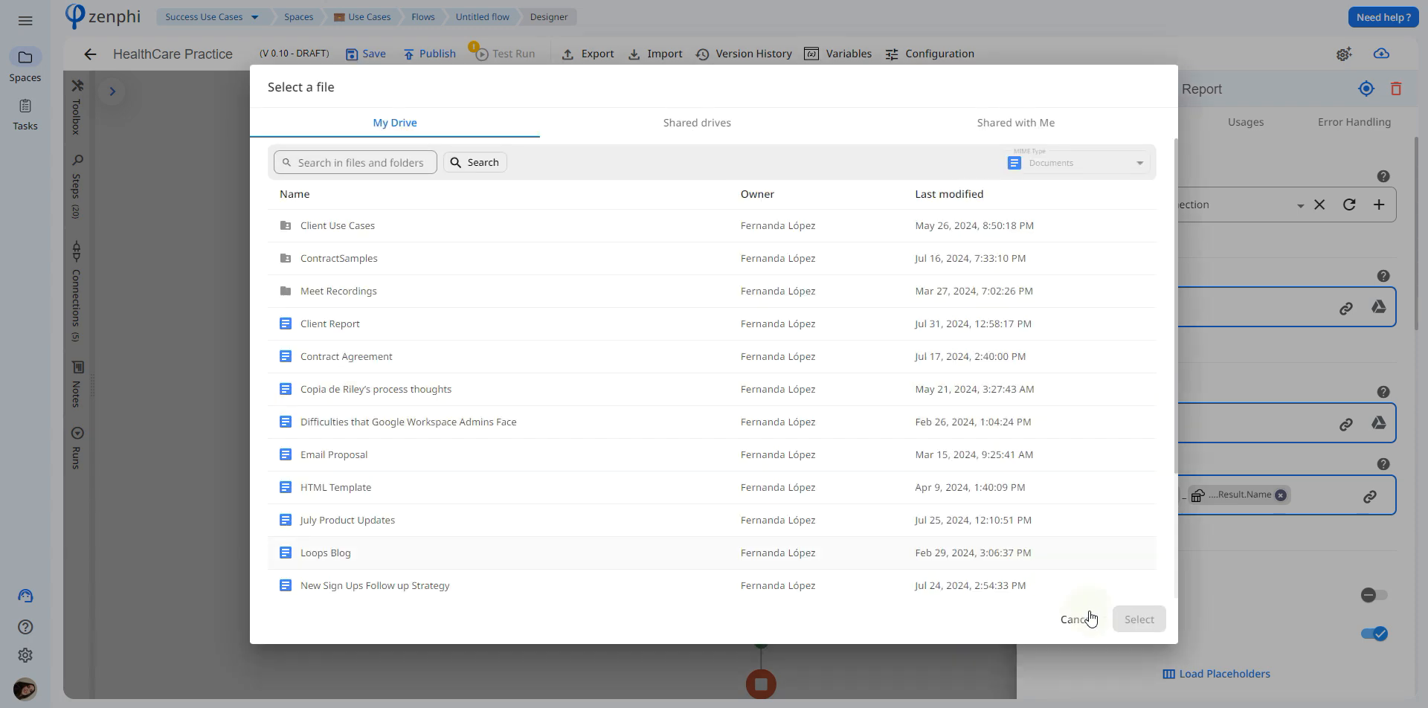
click(1077, 619)
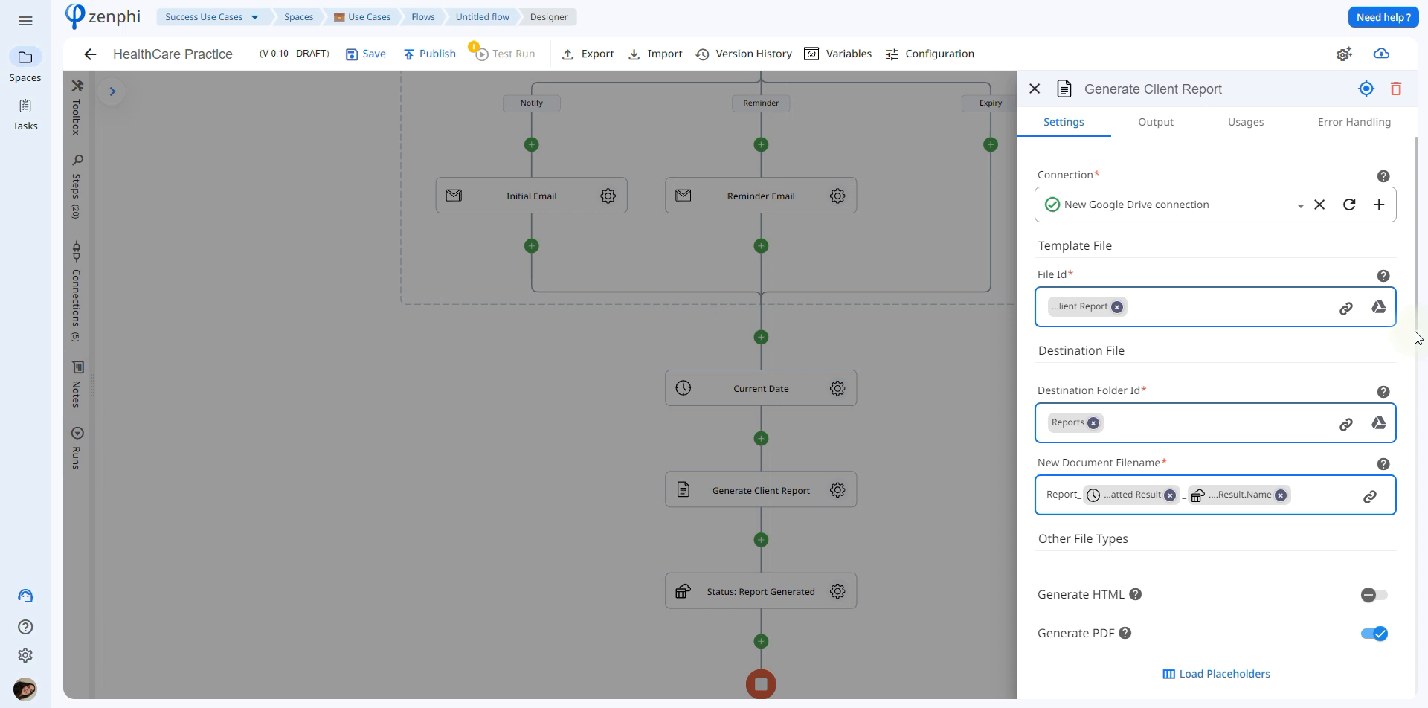
Review the Generate Client Report step's destination folder and new document filename, checking the Current Date tokens available for the filename.
scroll(1165, 357, down, 2)
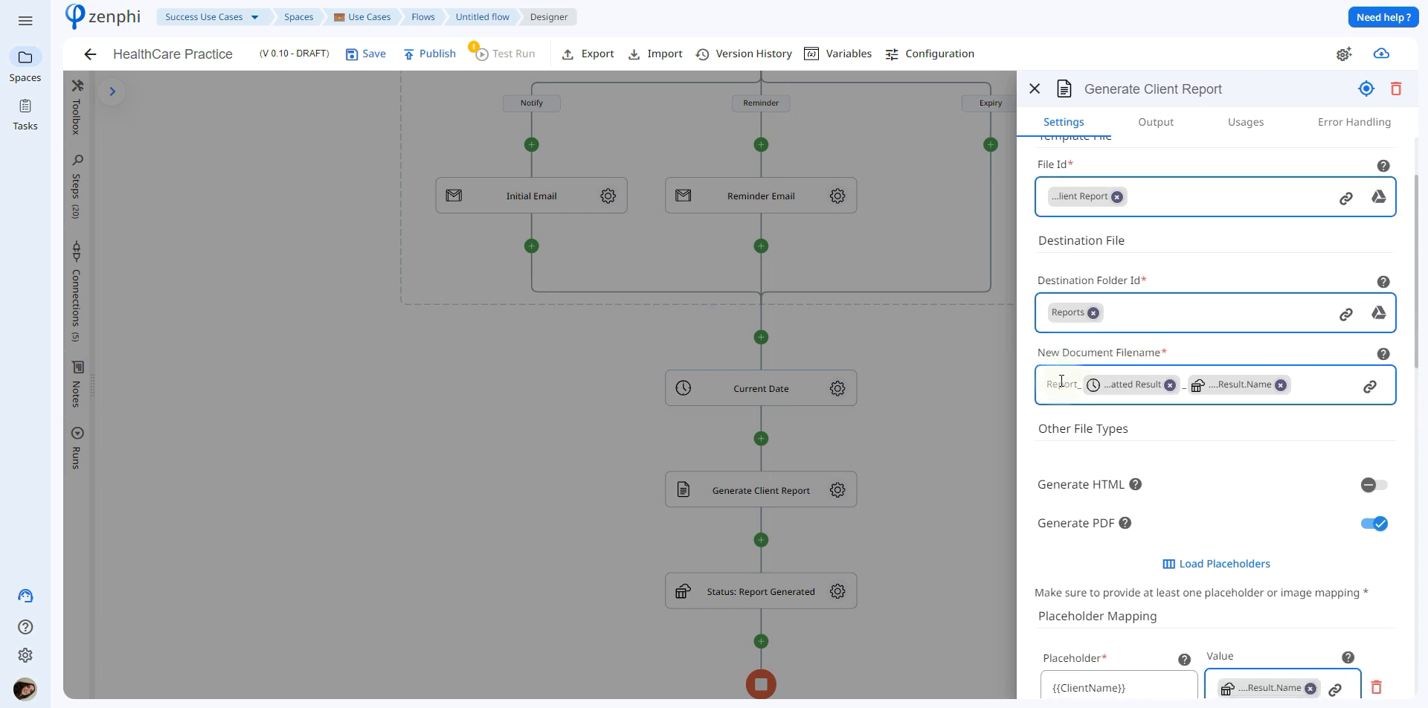
mouse_move(1121, 388)
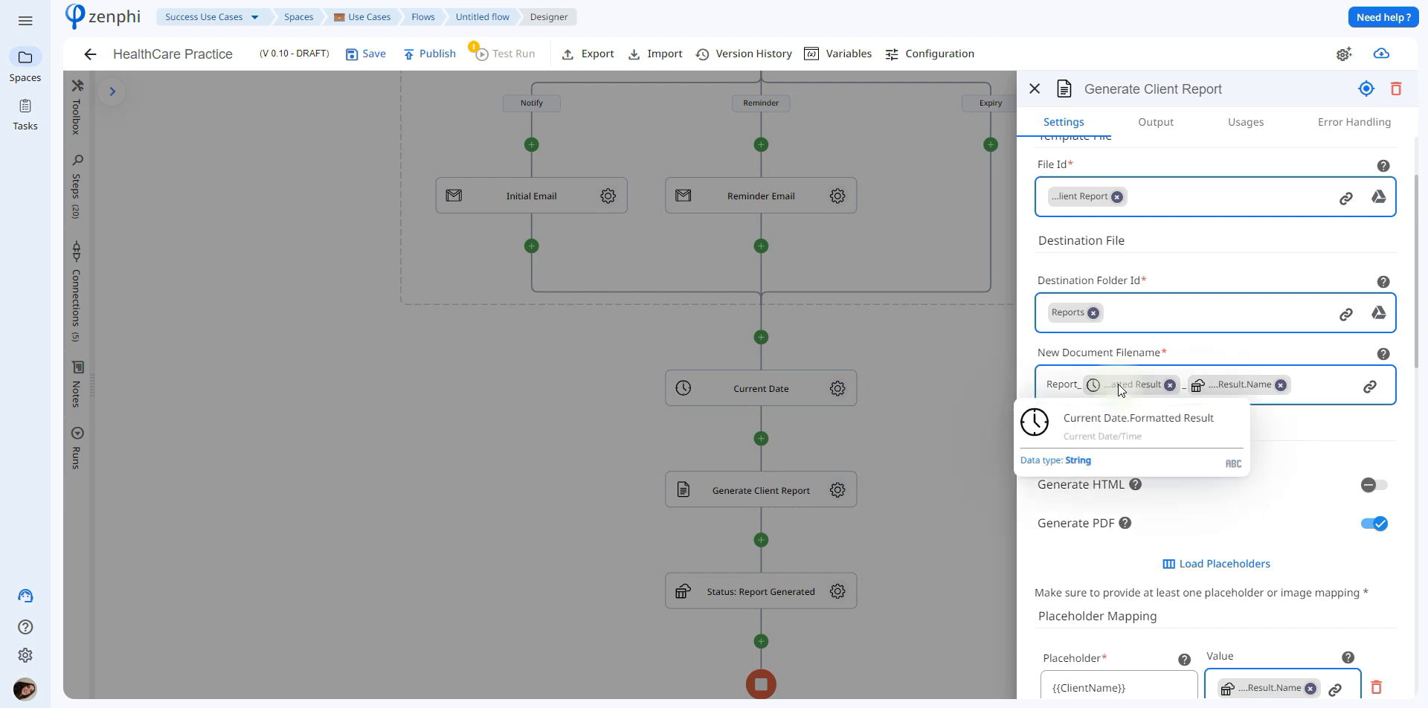
click(1370, 386)
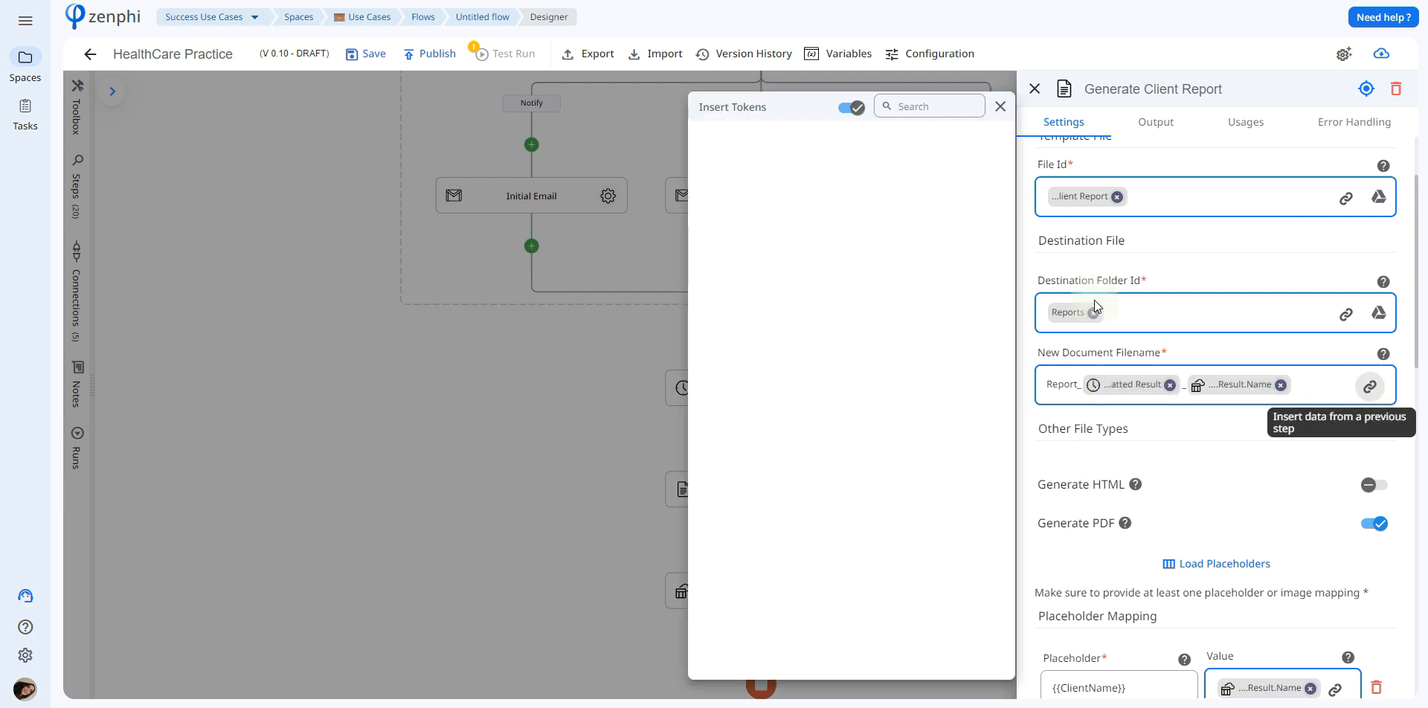
click(759, 173)
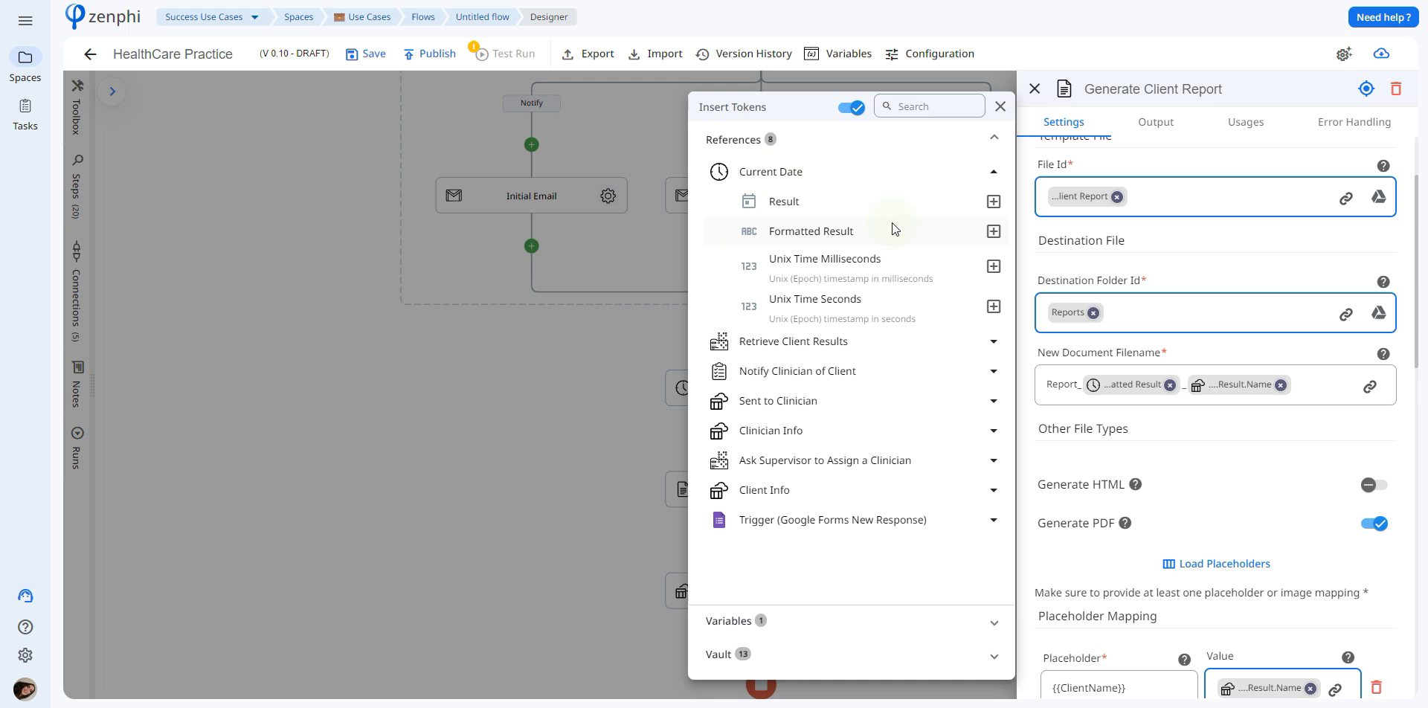
click(1239, 440)
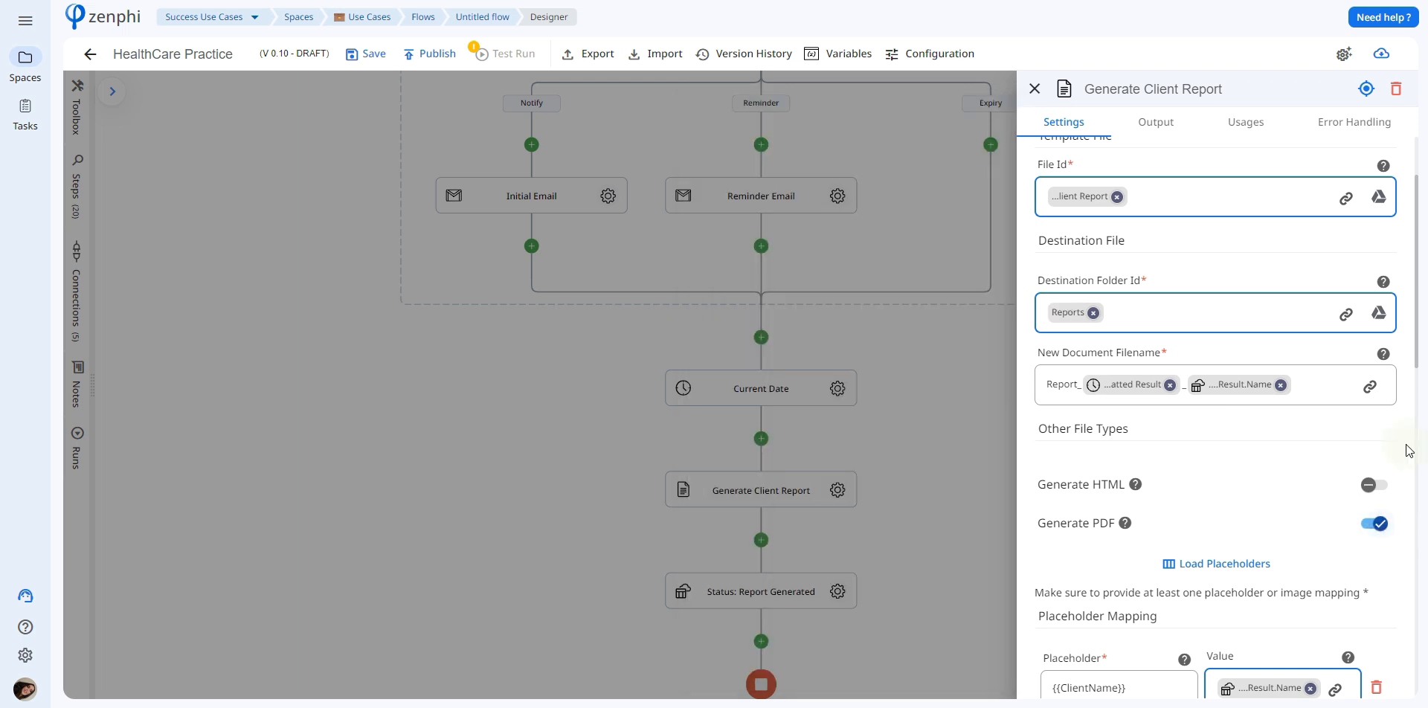
Review the report's placeholder mappings, checking the Client Info and Retrieve Client Results tokens available for the client and test values.
drag(1417, 347, 1426, 479)
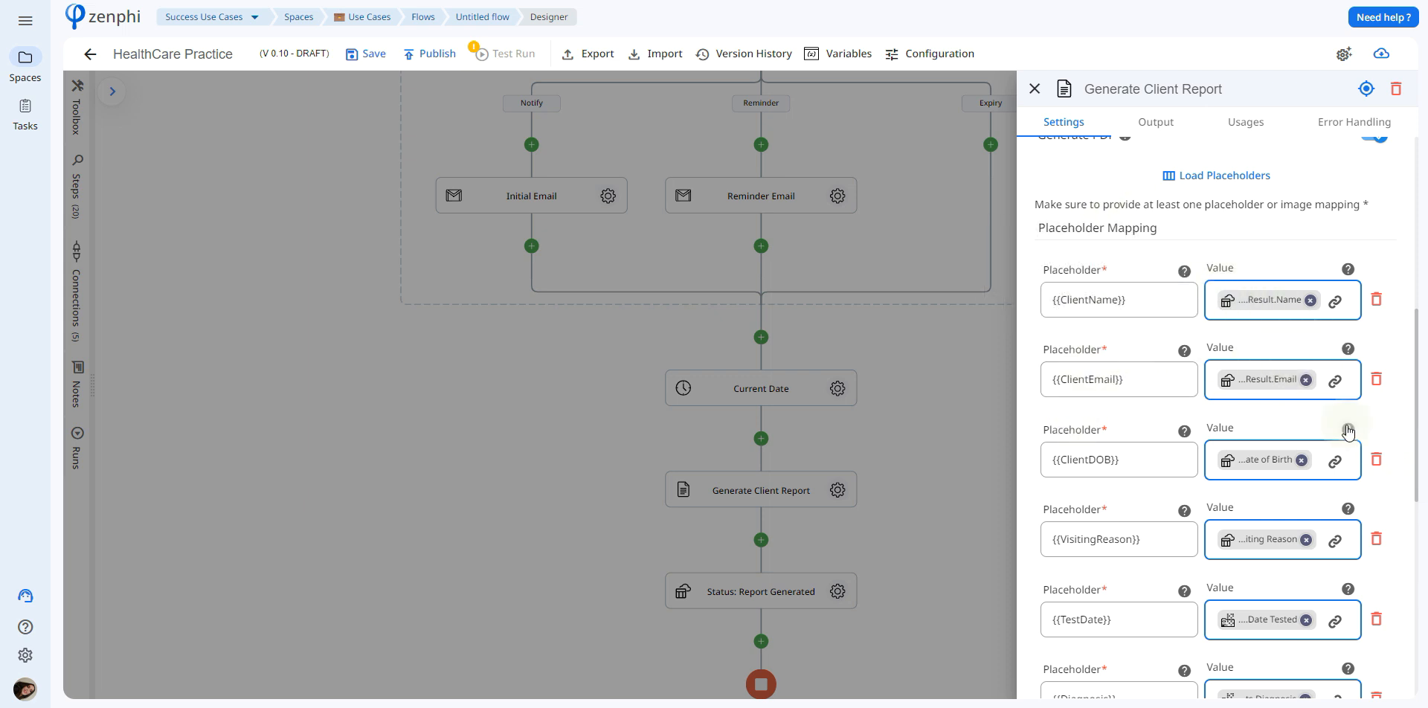
click(1345, 386)
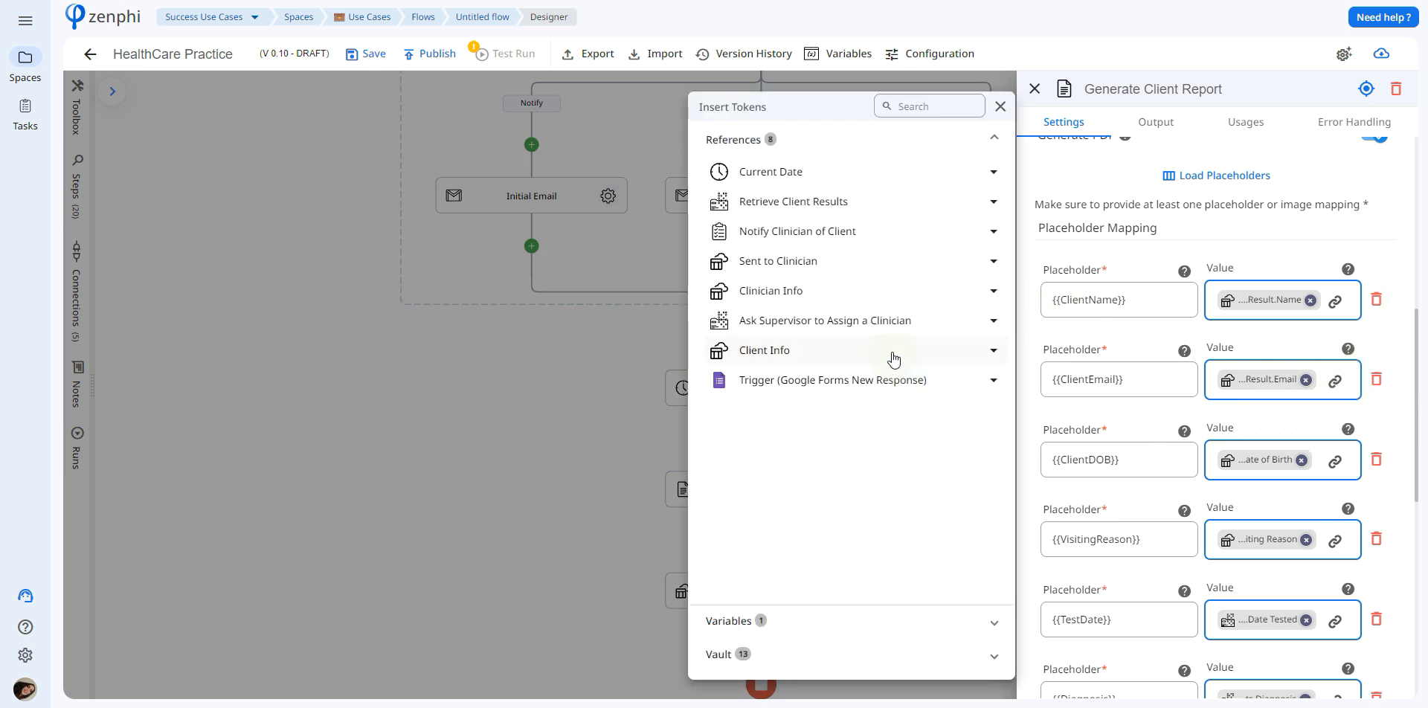
click(893, 360)
click(899, 387)
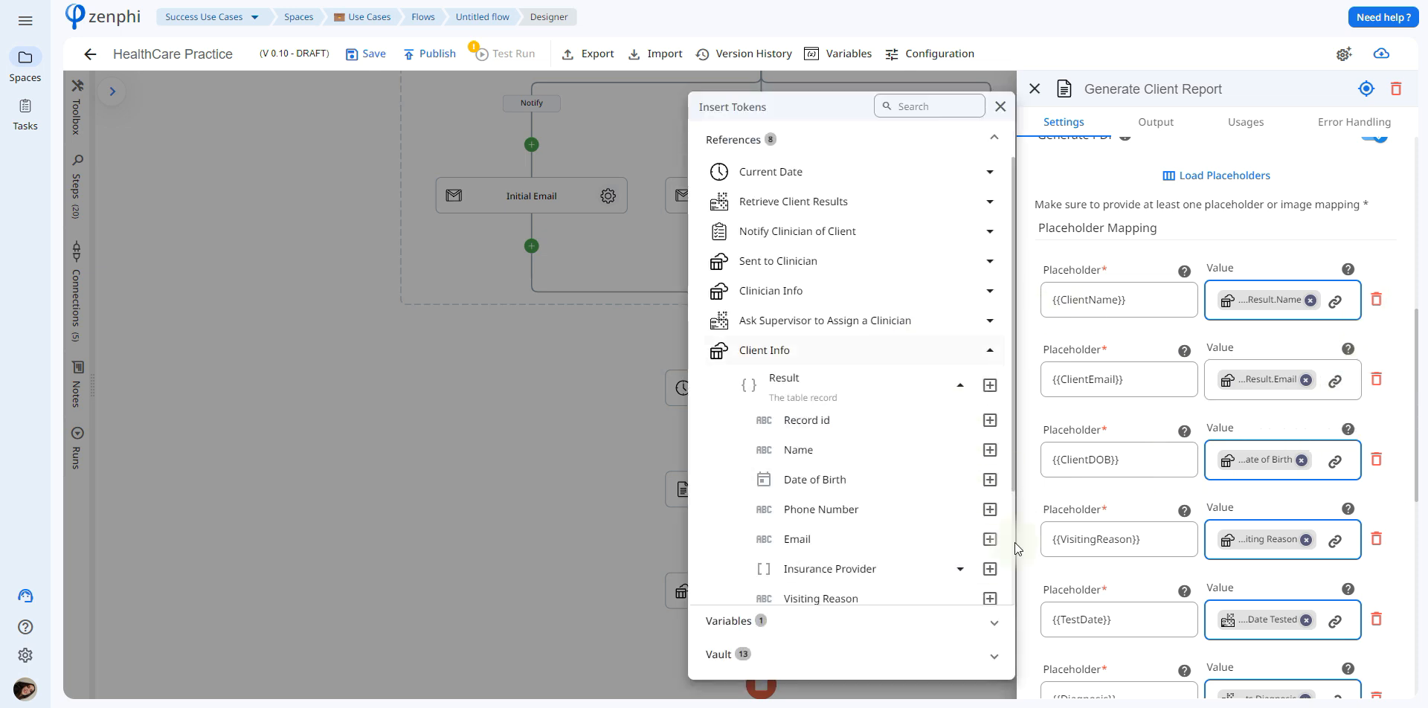
click(1150, 578)
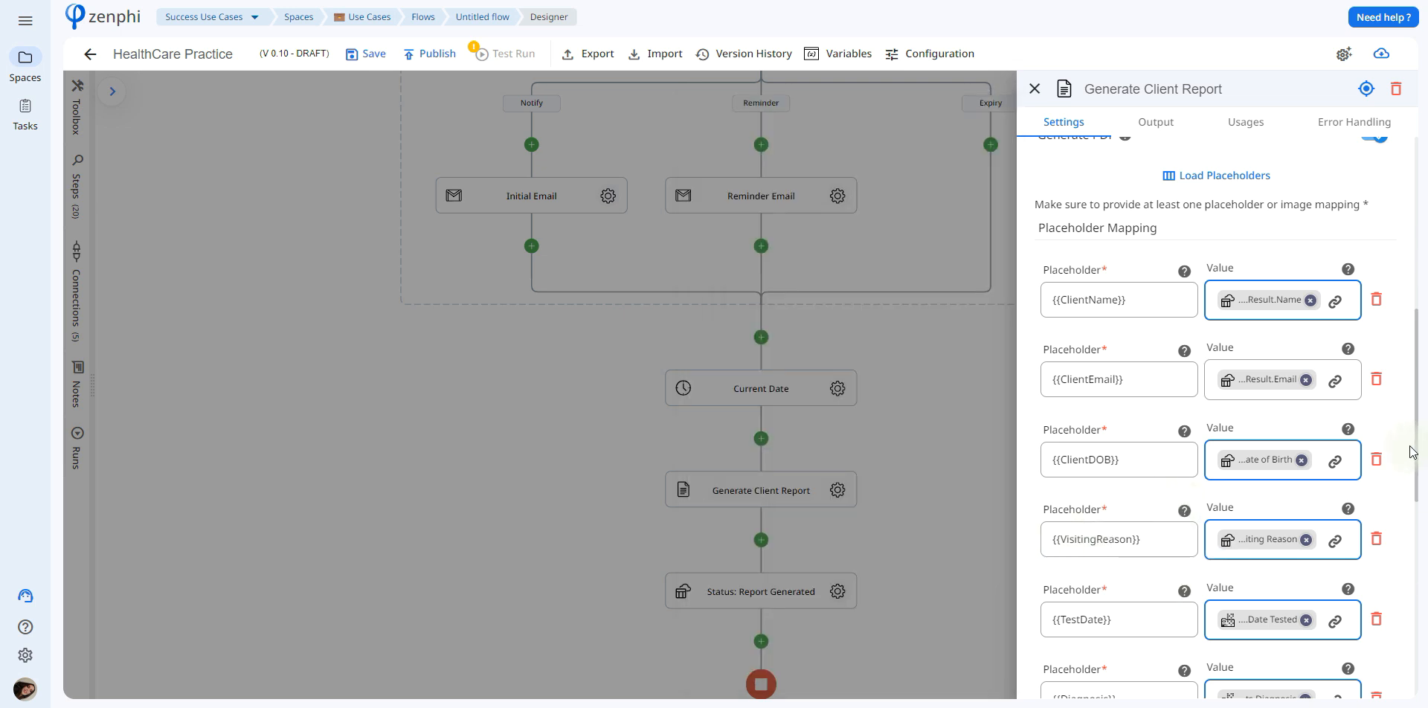
scroll(1418, 453, down, 3)
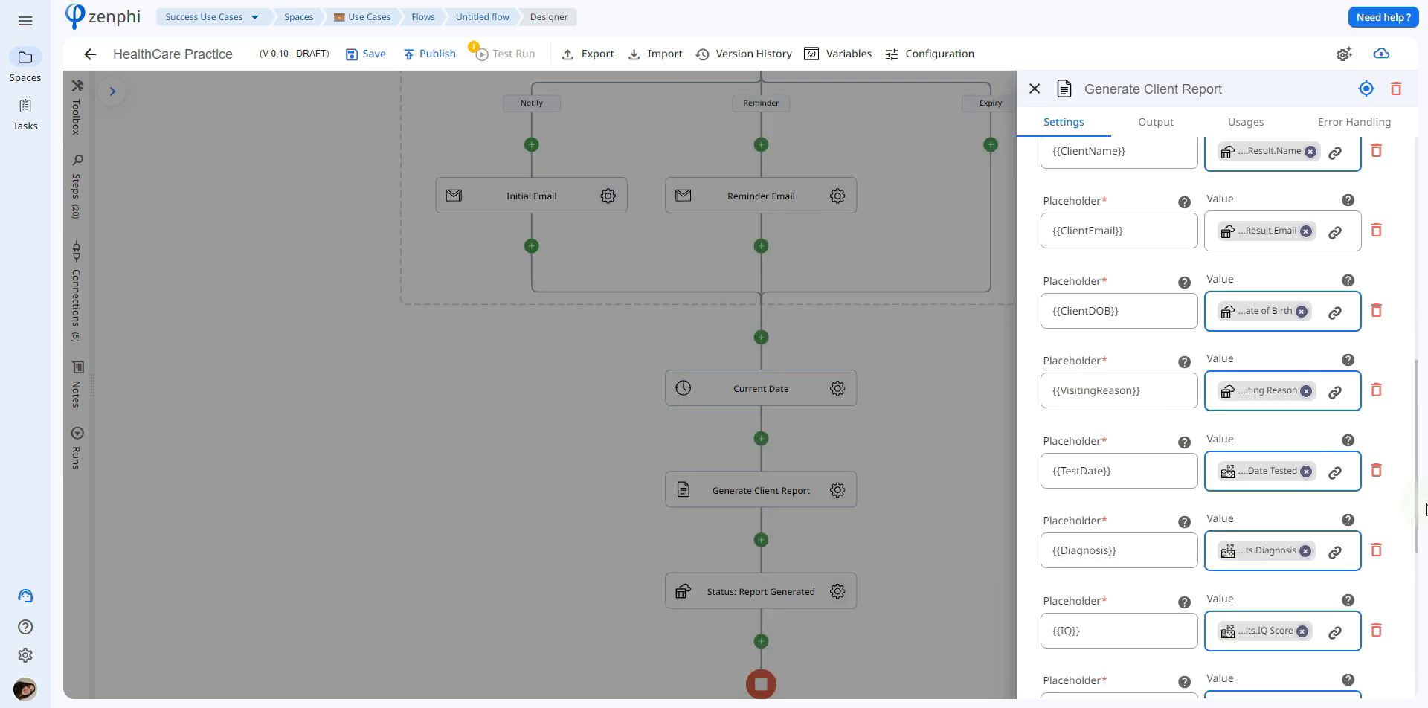
click(1336, 453)
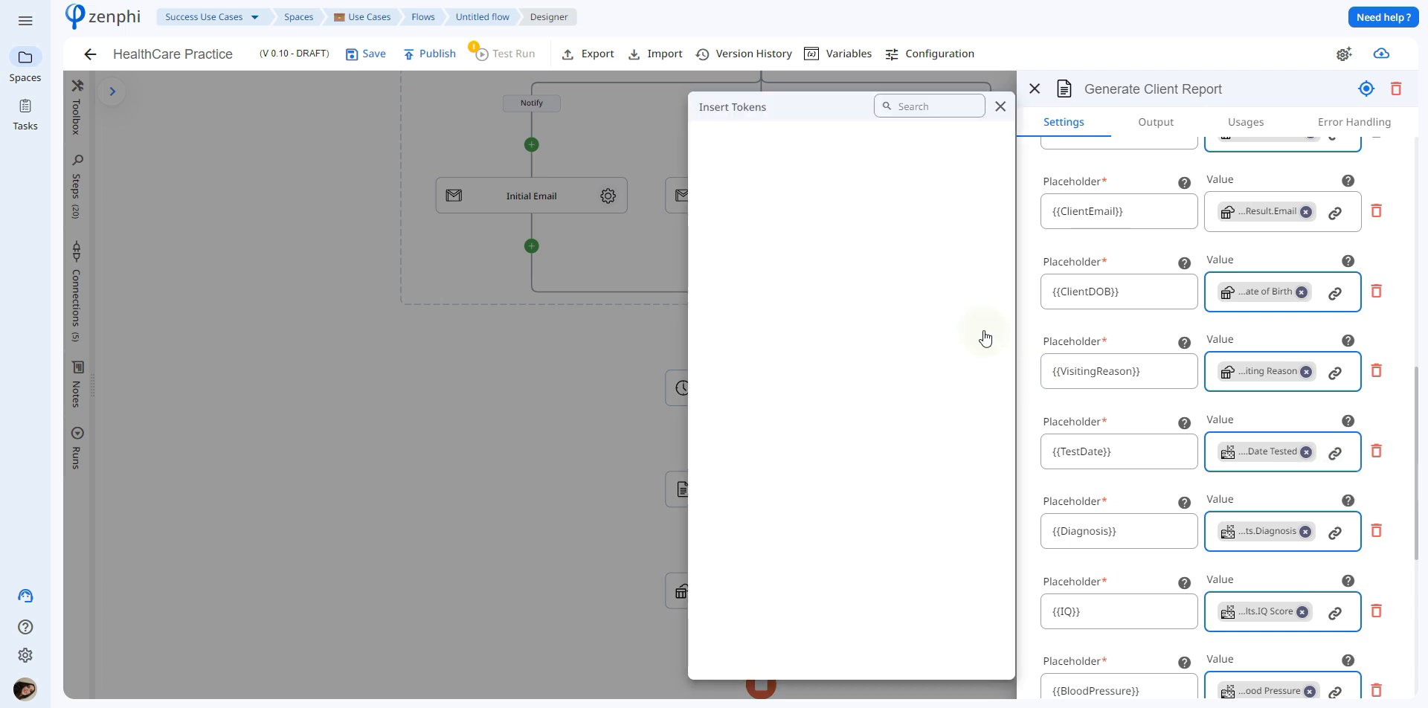
click(901, 215)
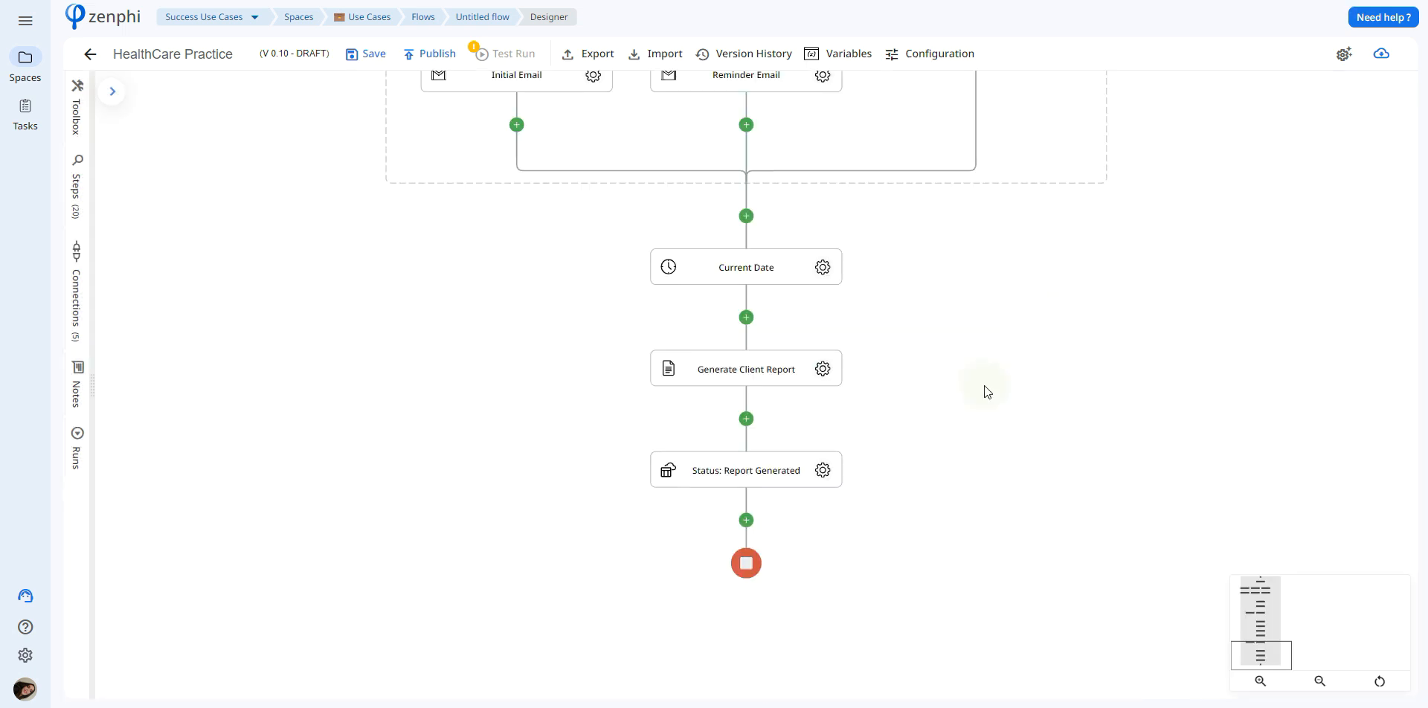
Inspect the Status: Report Generated step's table, Record Id variable, Status update and the PDF File token for Reports.
click(822, 471)
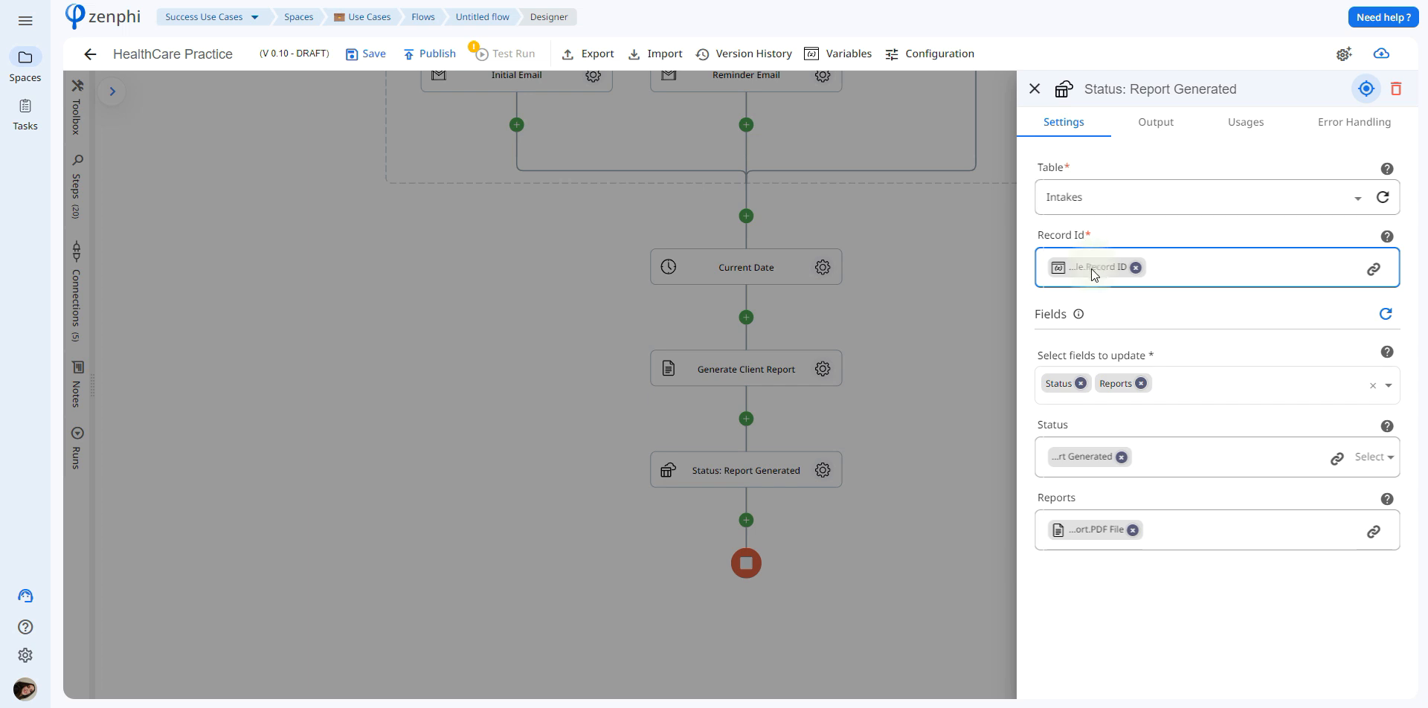
mouse_move(1091, 272)
mouse_move(1084, 534)
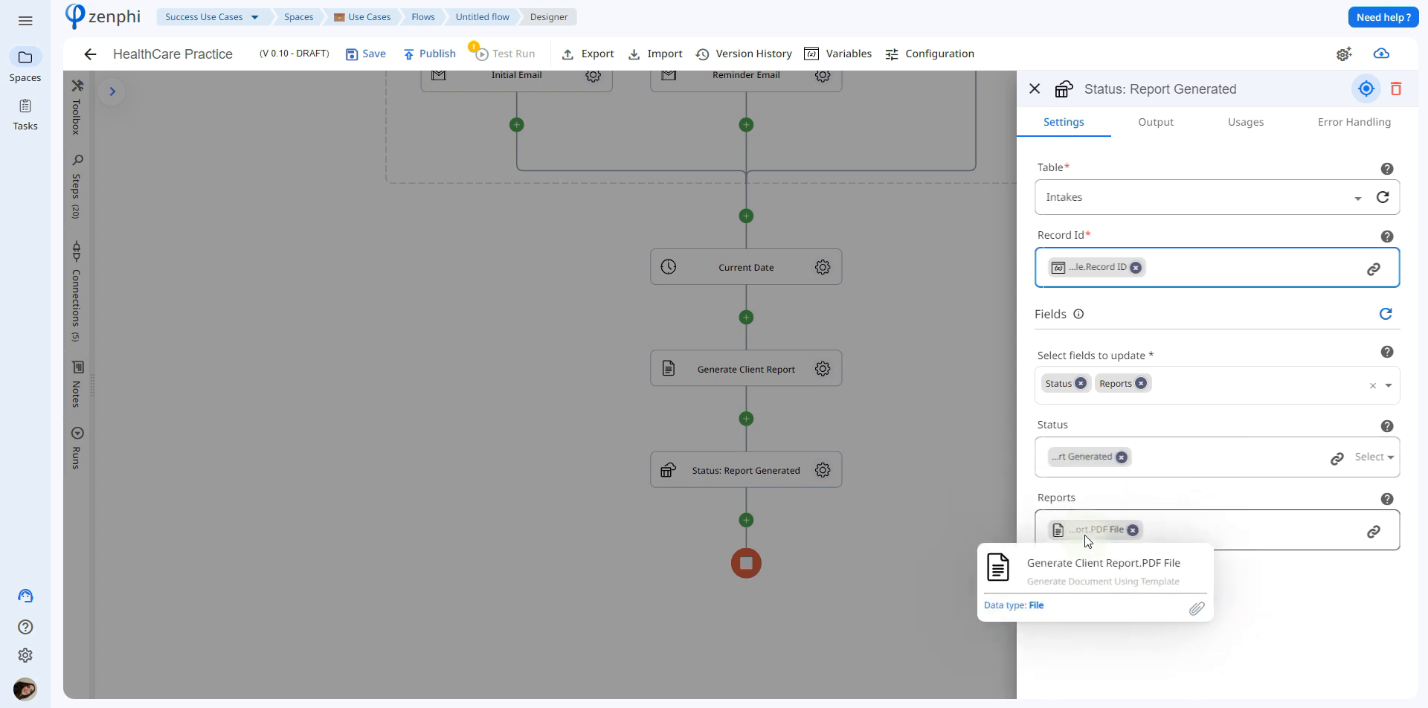
click(1377, 537)
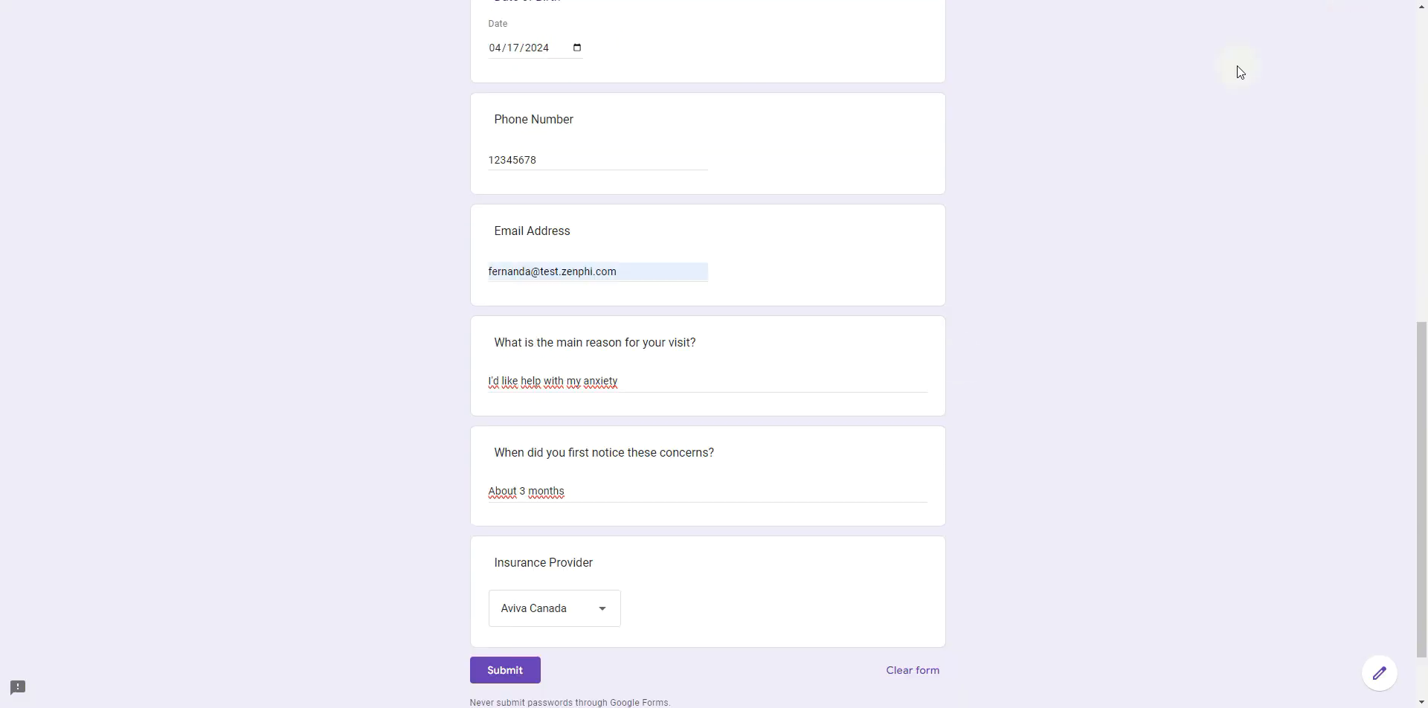
Submit the completed intake form and start a test run of the saved flow with that submission.
click(514, 673)
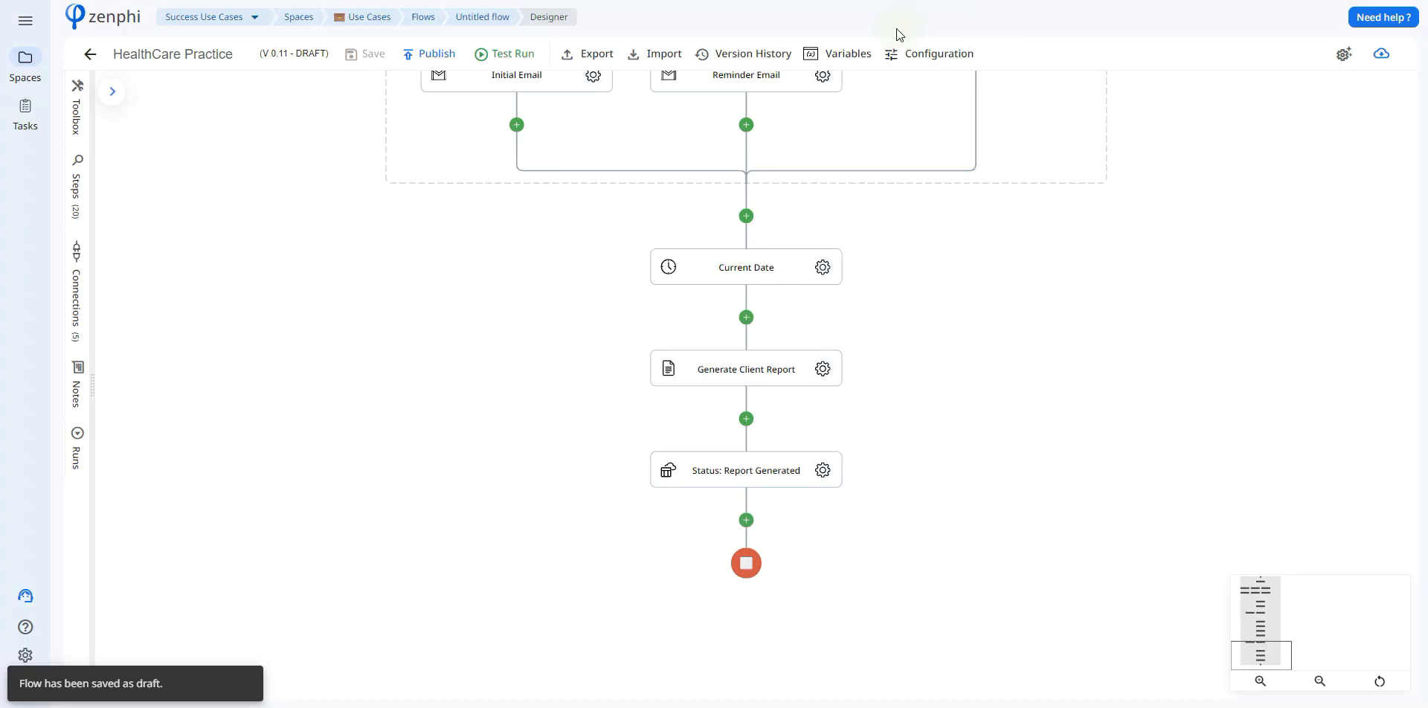
click(528, 55)
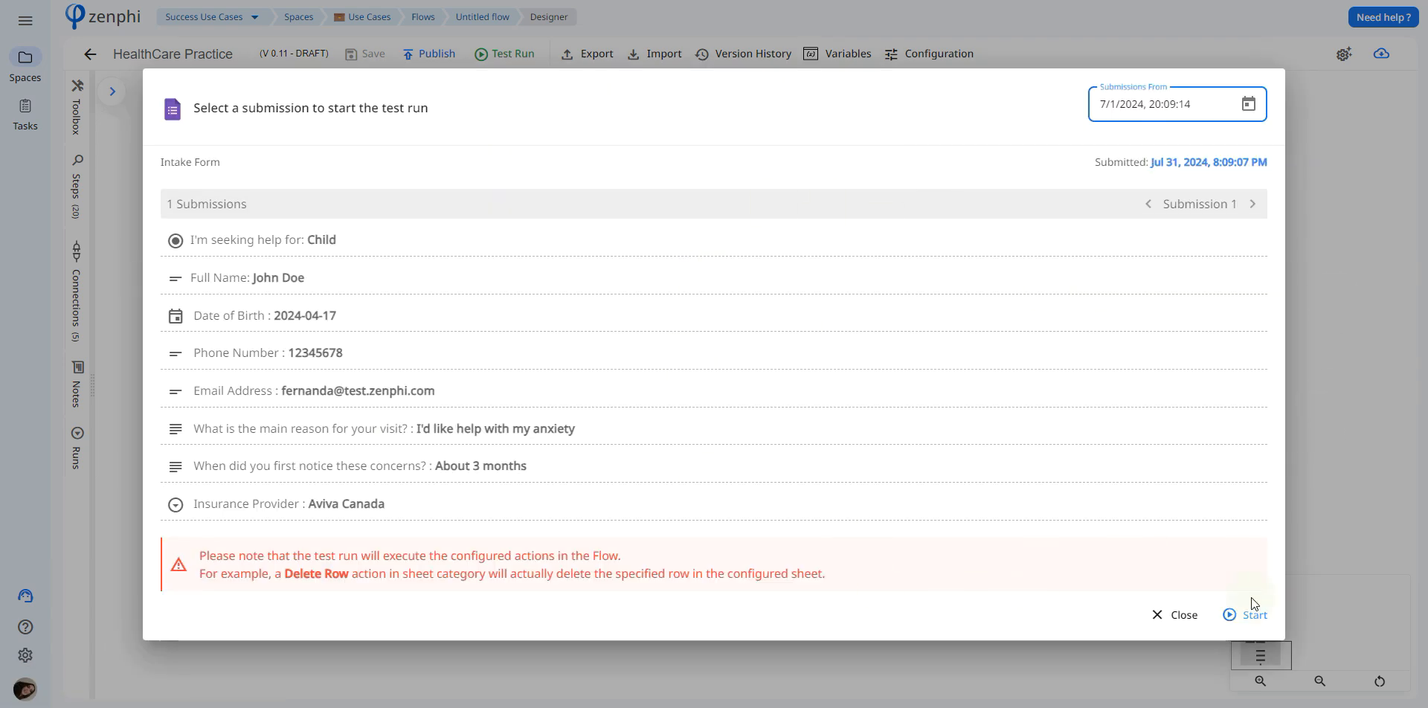
click(1254, 604)
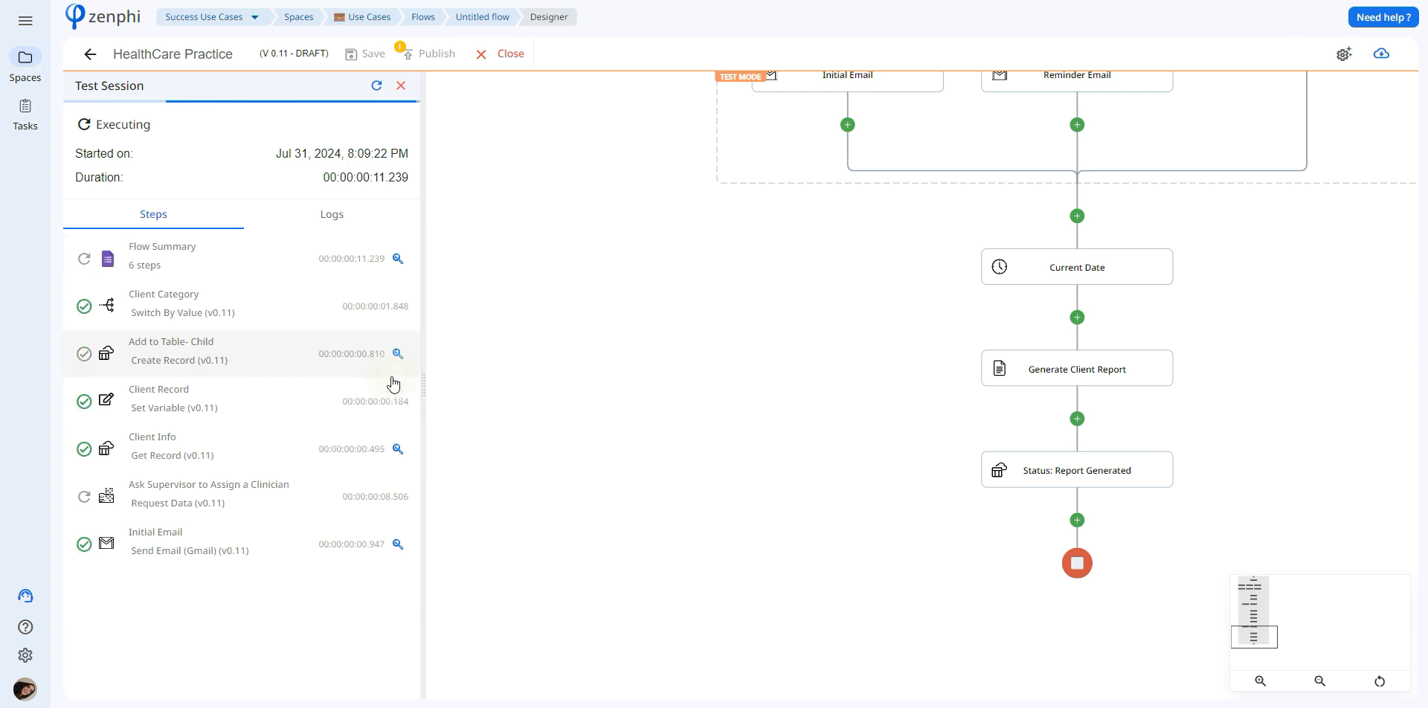
Open the form linked in Gmail's New Intake Received email, assign the first listed clinician to the client and submit it.
click(1350, 0)
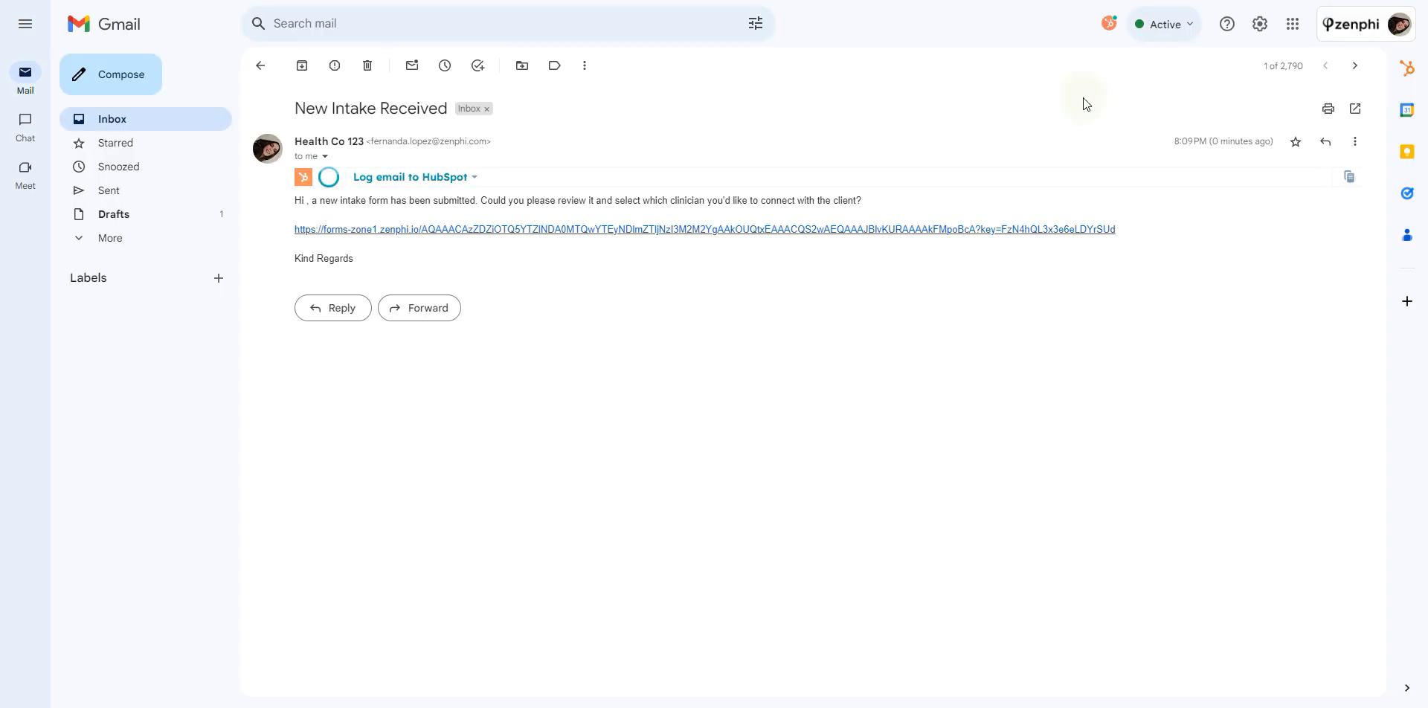
click(801, 232)
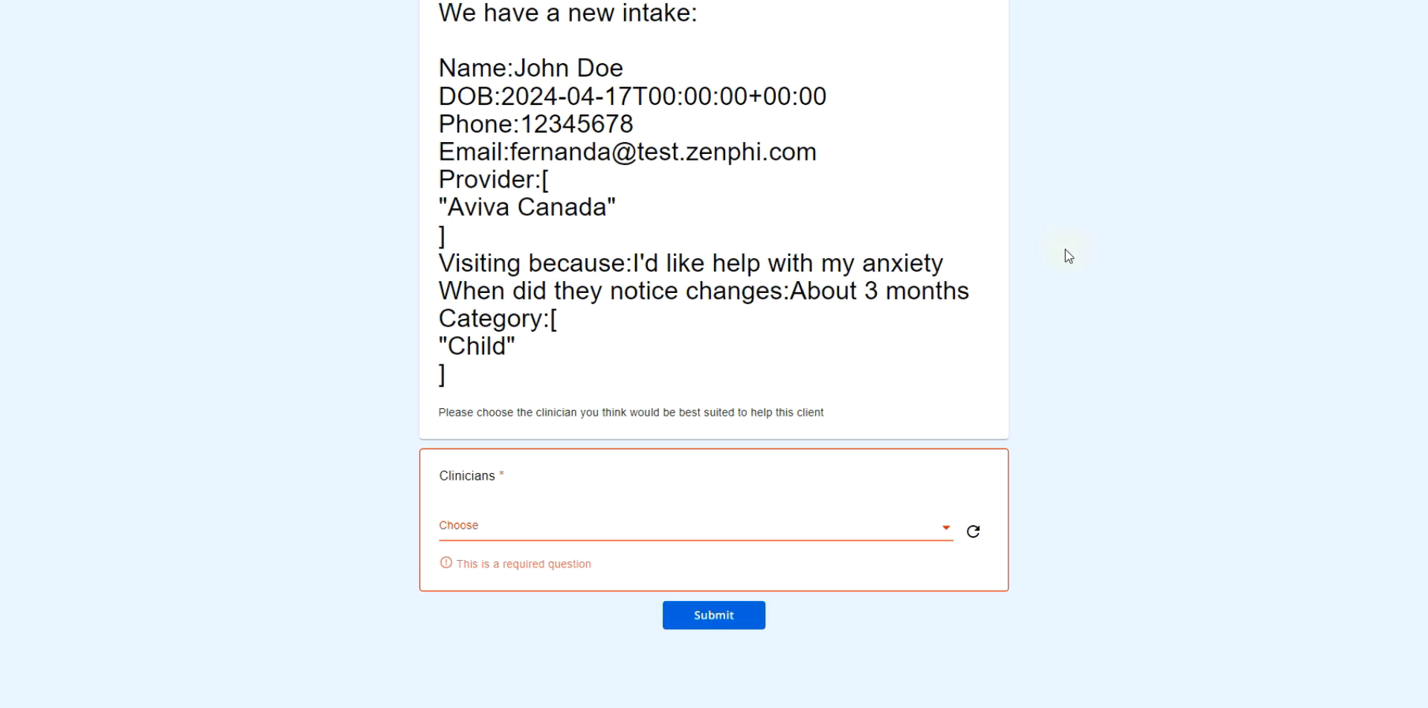
click(738, 527)
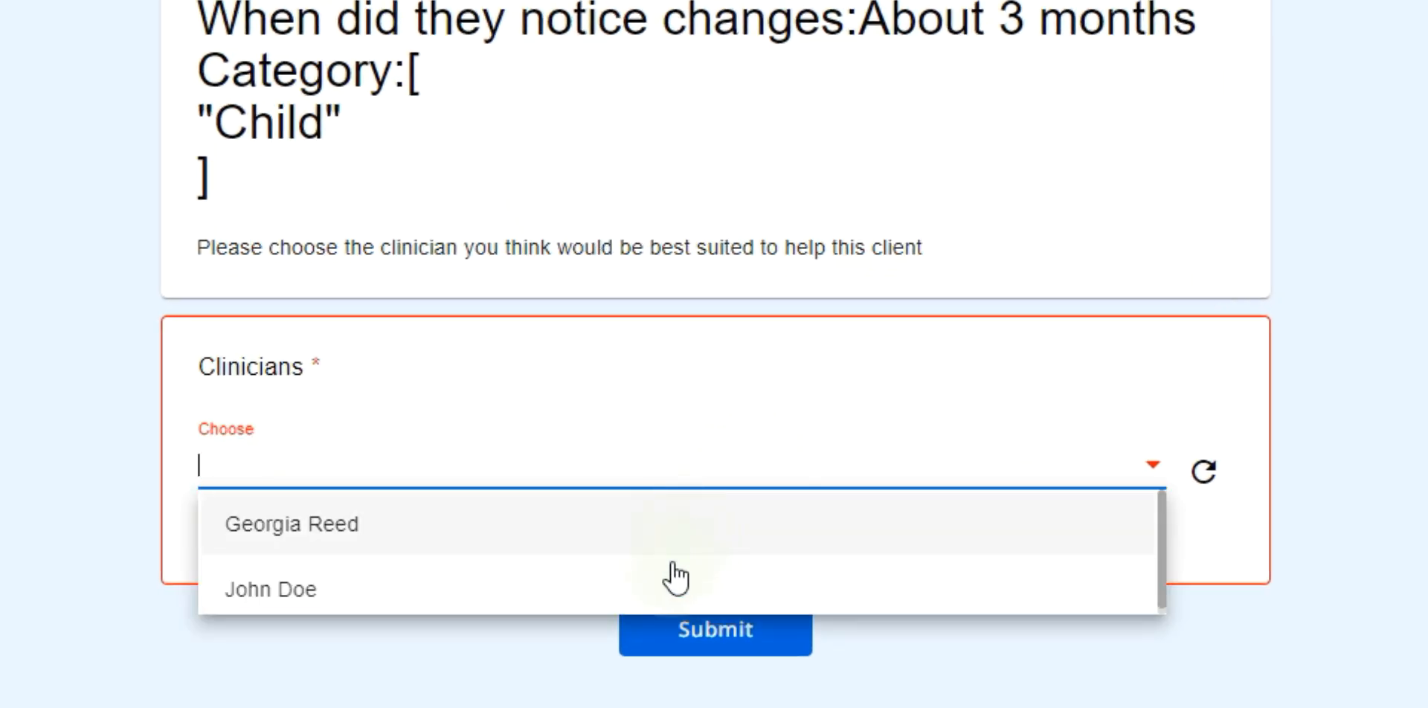
click(595, 544)
click(725, 595)
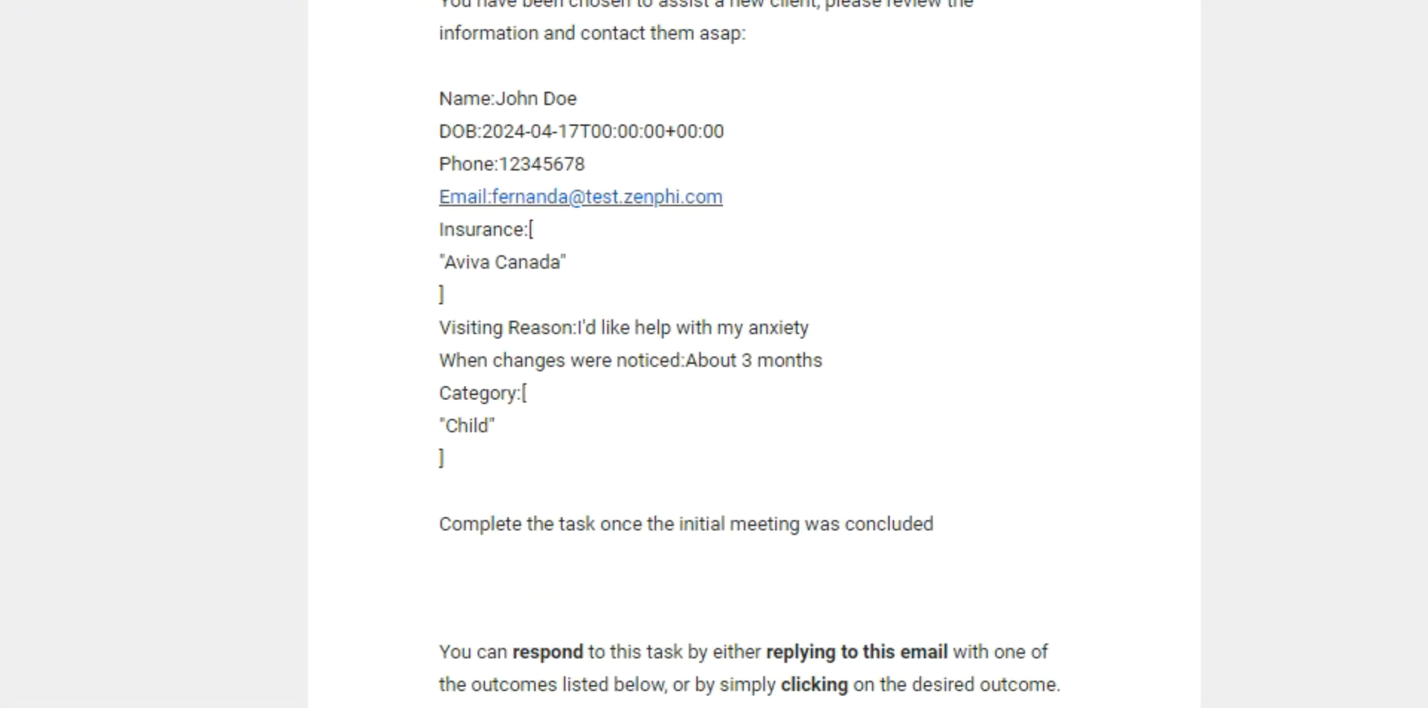
Submit the emailed client results form with test date 2024-08-01, IQ 234, blood pressure 120/50, heart rate 60 BPM, diagnosis Social Anxiety and a monthly-meeting note.
scroll(750, 354, down, 5)
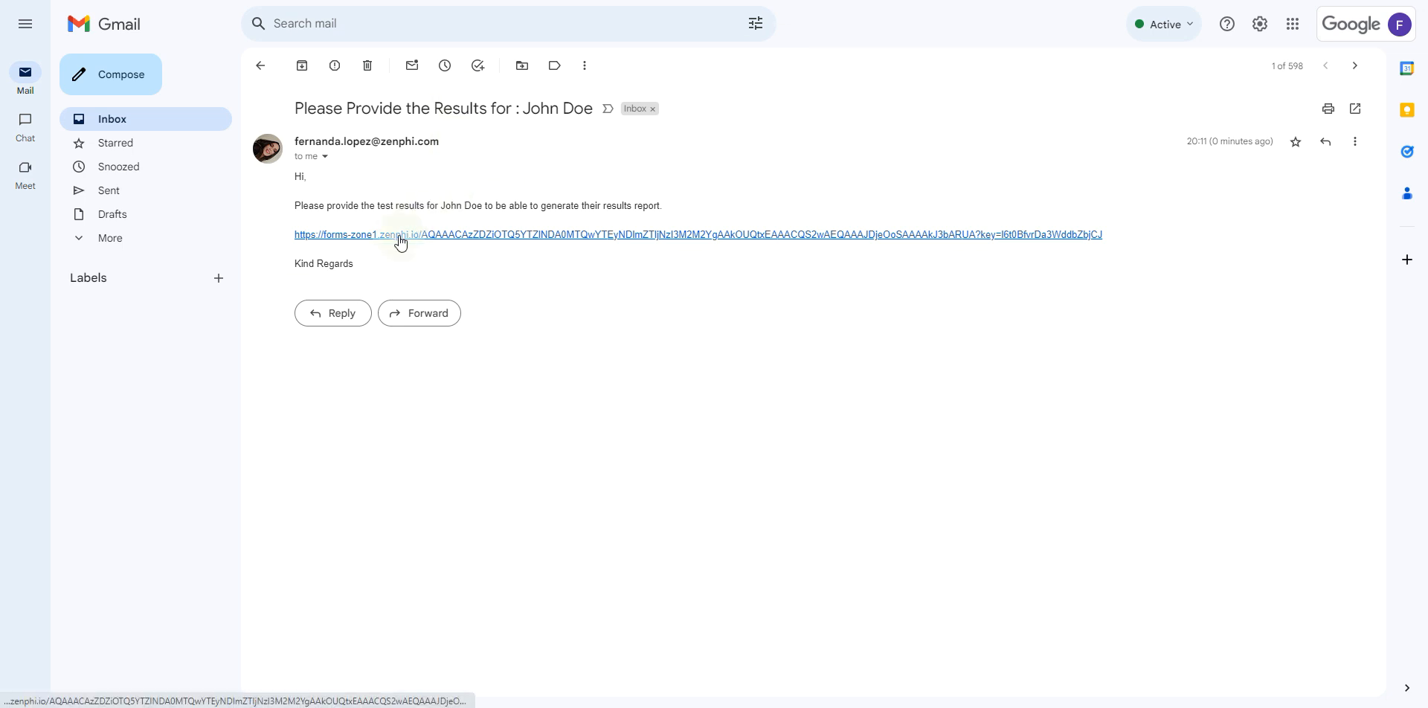
click(400, 235)
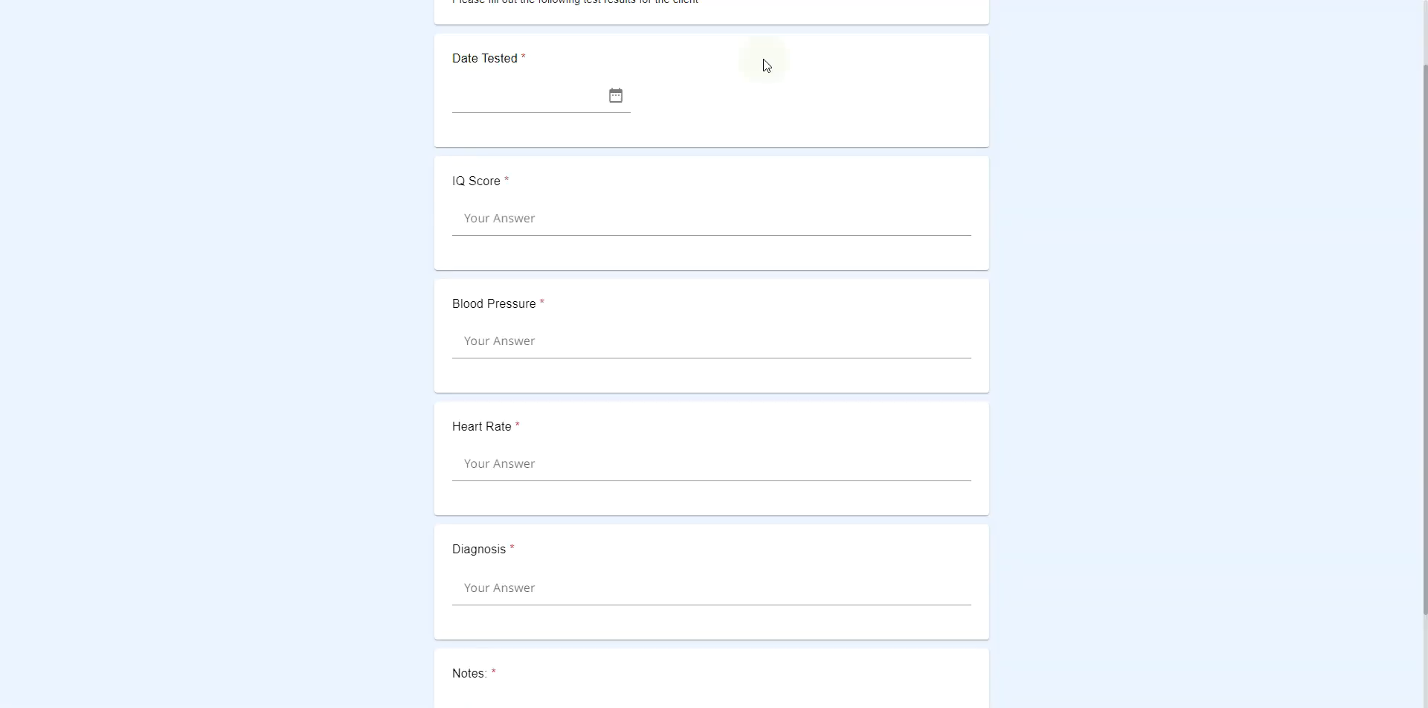
click(615, 95)
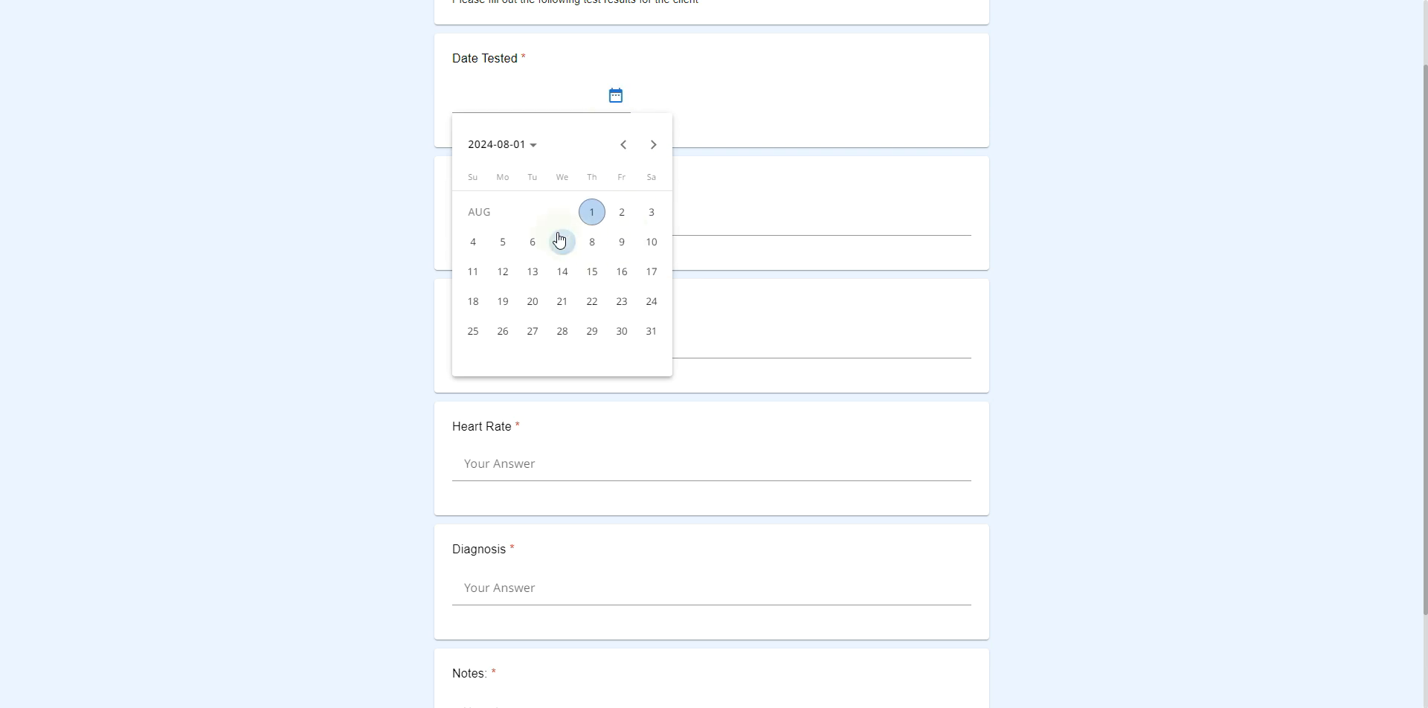
click(593, 215)
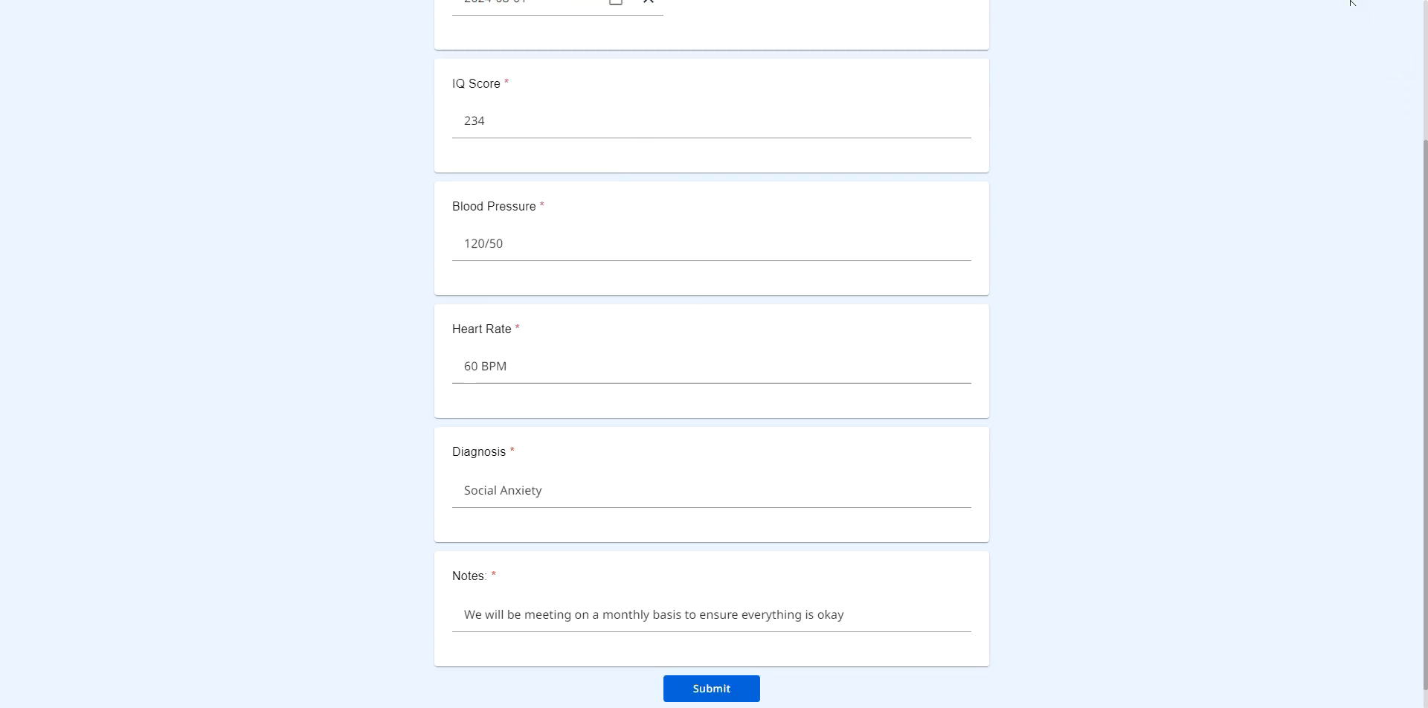
click(736, 688)
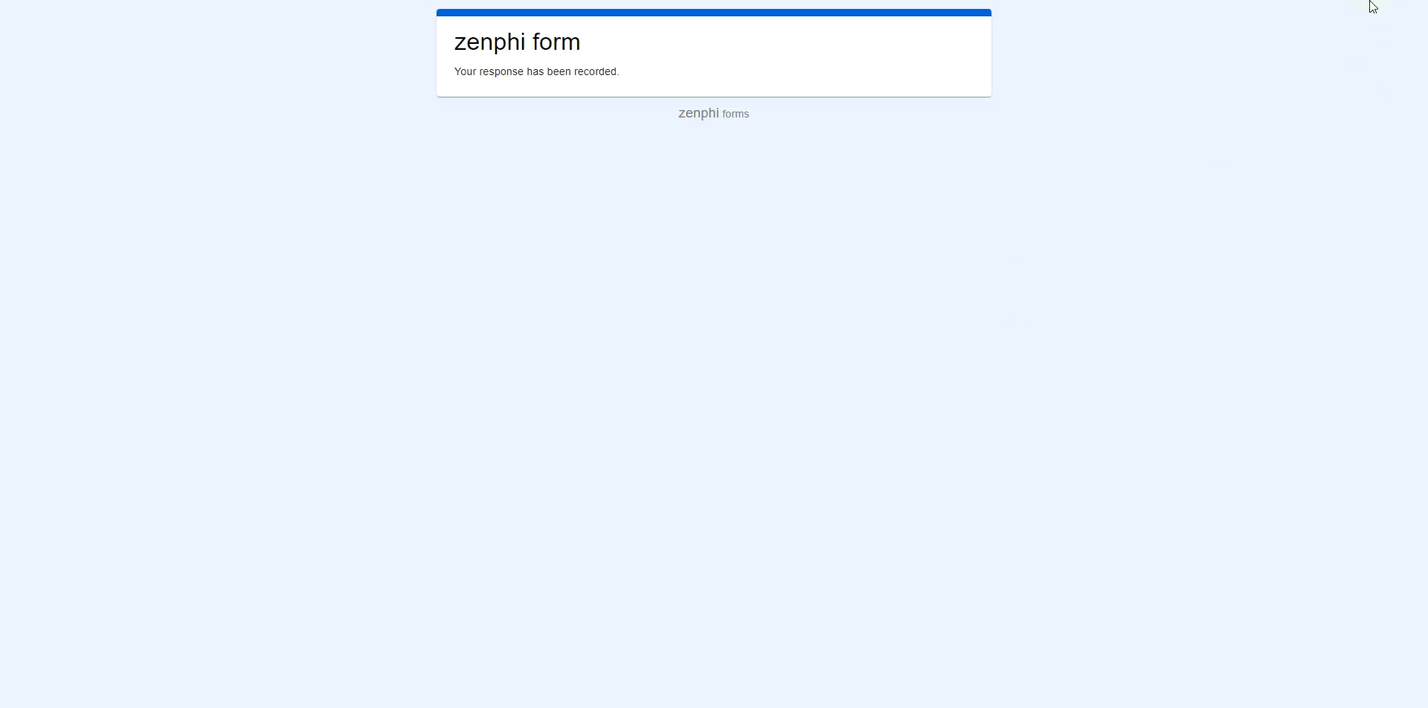
Return to zenphi to check the test session's executed steps, and examine the client's record in the Intakes table through to Reports.
click(1344, 0)
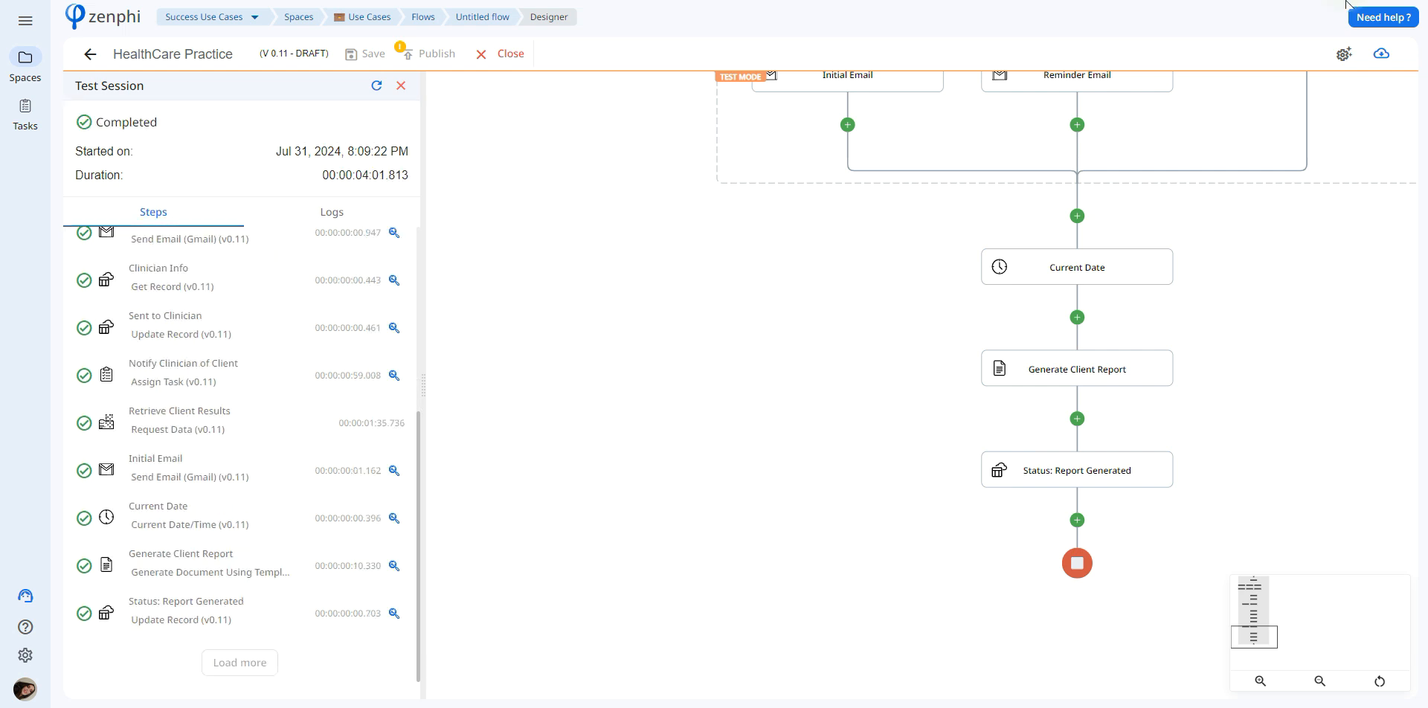
click(1345, 0)
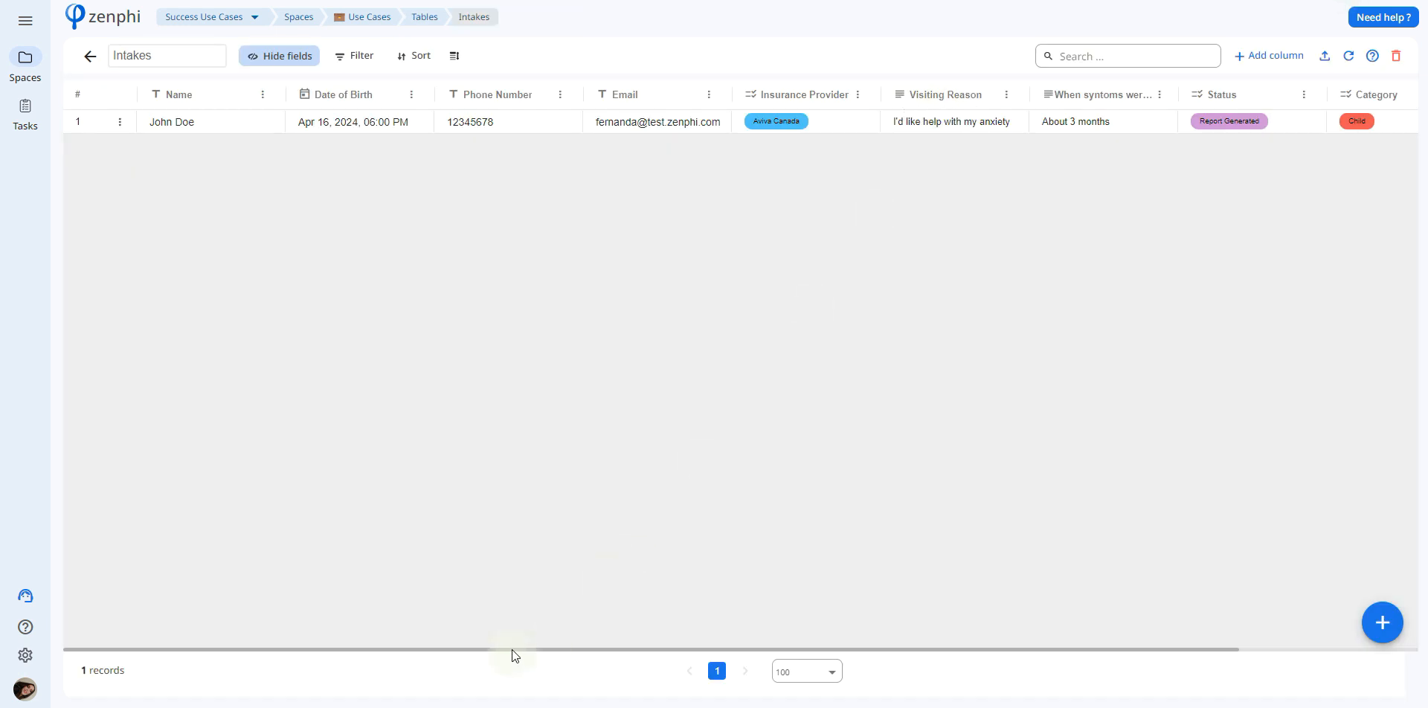
drag(513, 652, 819, 601)
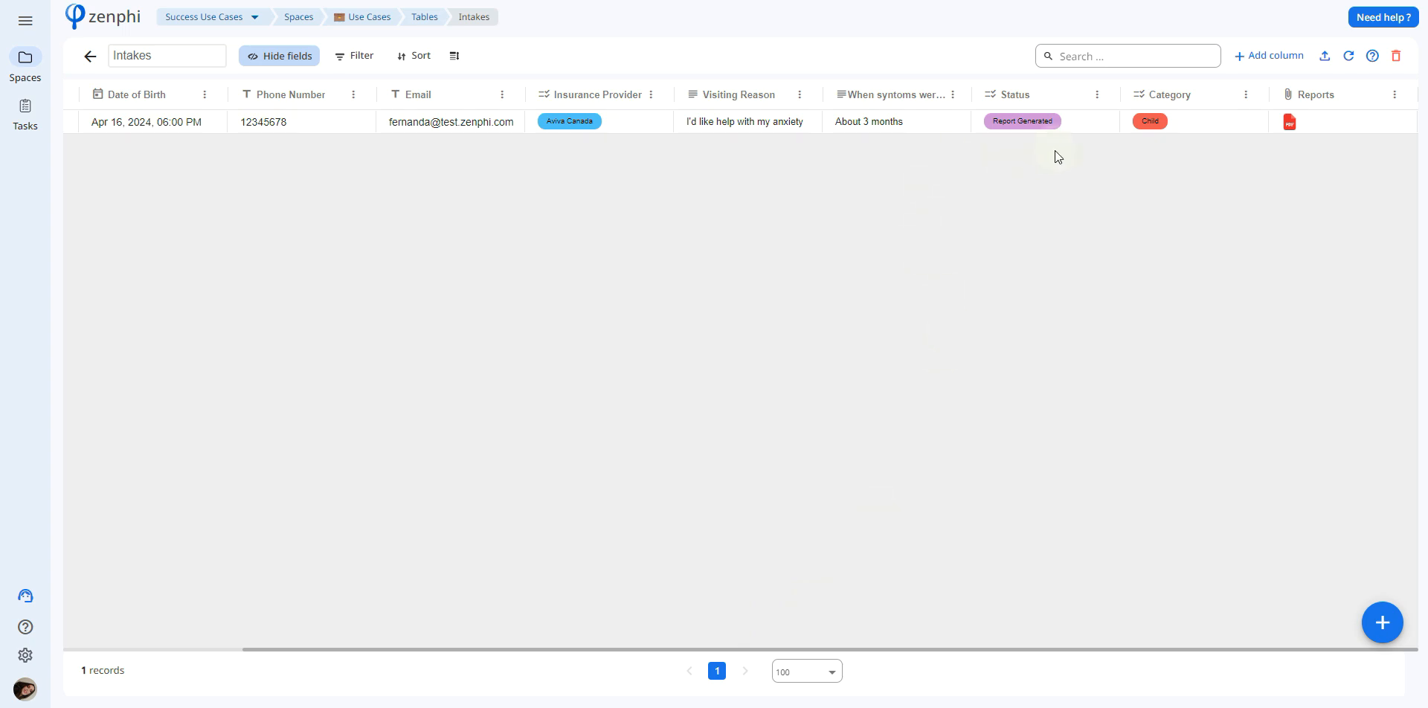
Open the PDF in the client record's Reports column, read its client information, test results and notes, and close it.
click(1291, 127)
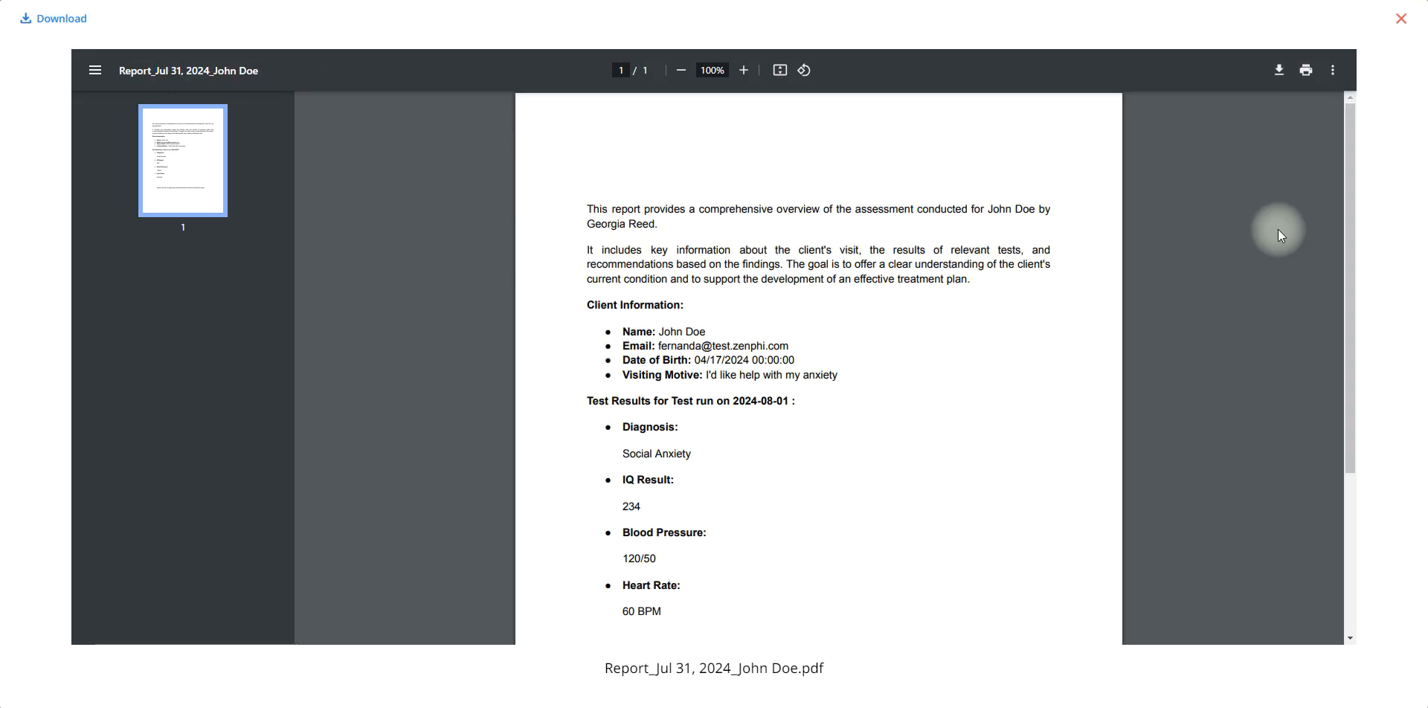
drag(1348, 195, 1343, 211)
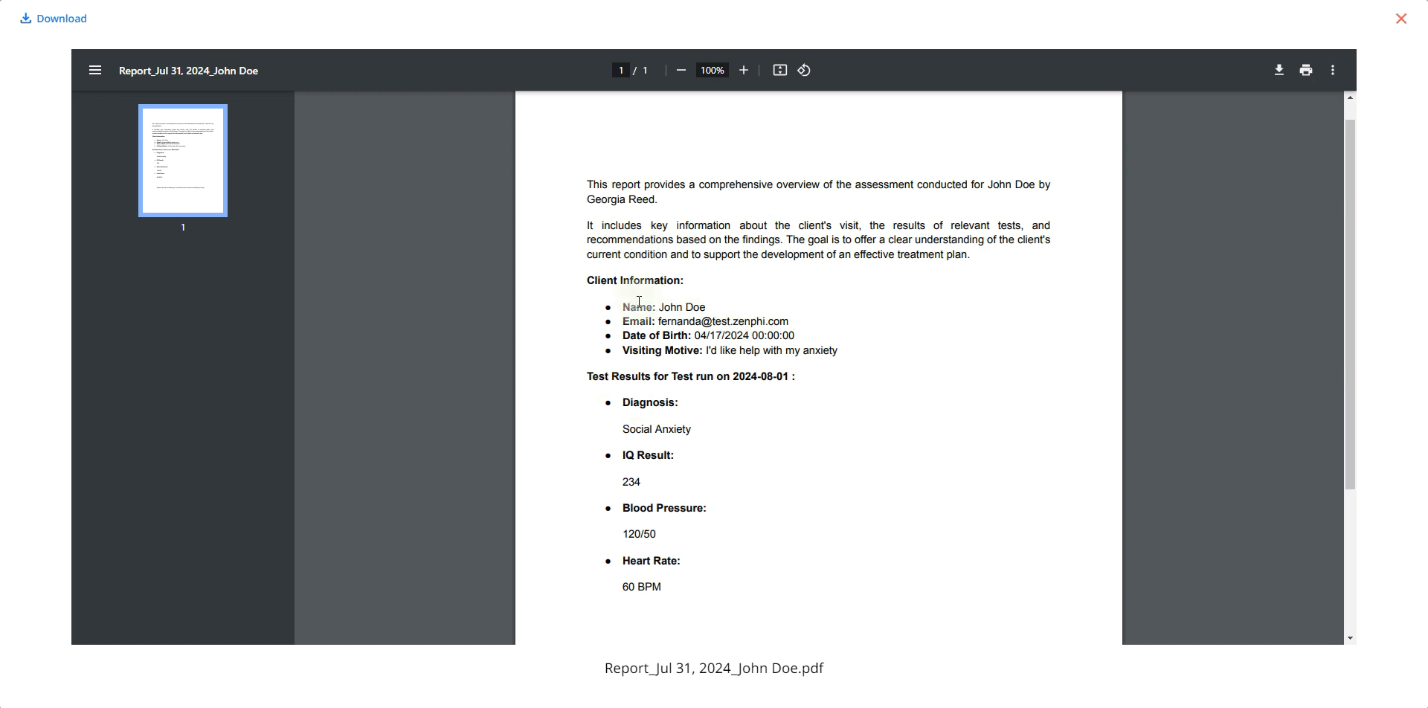
drag(1343, 224, 1360, 342)
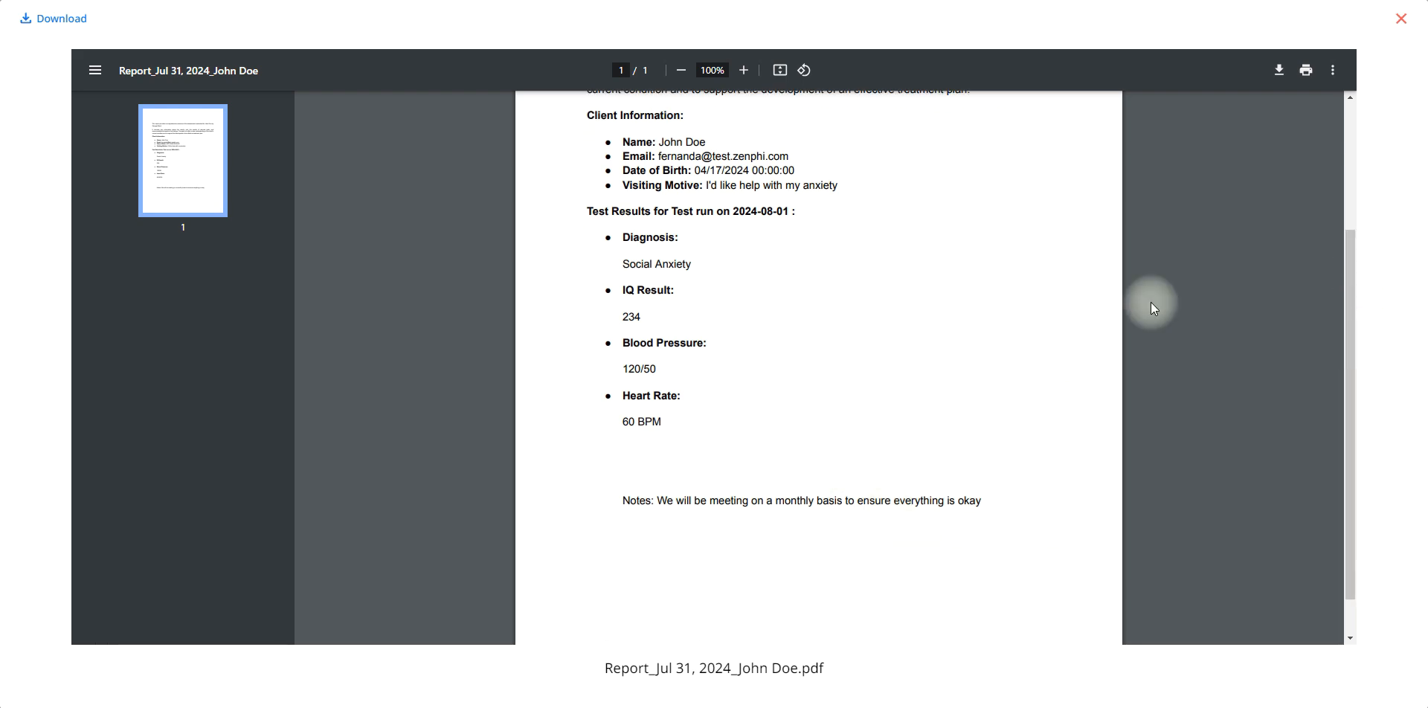
click(1400, 21)
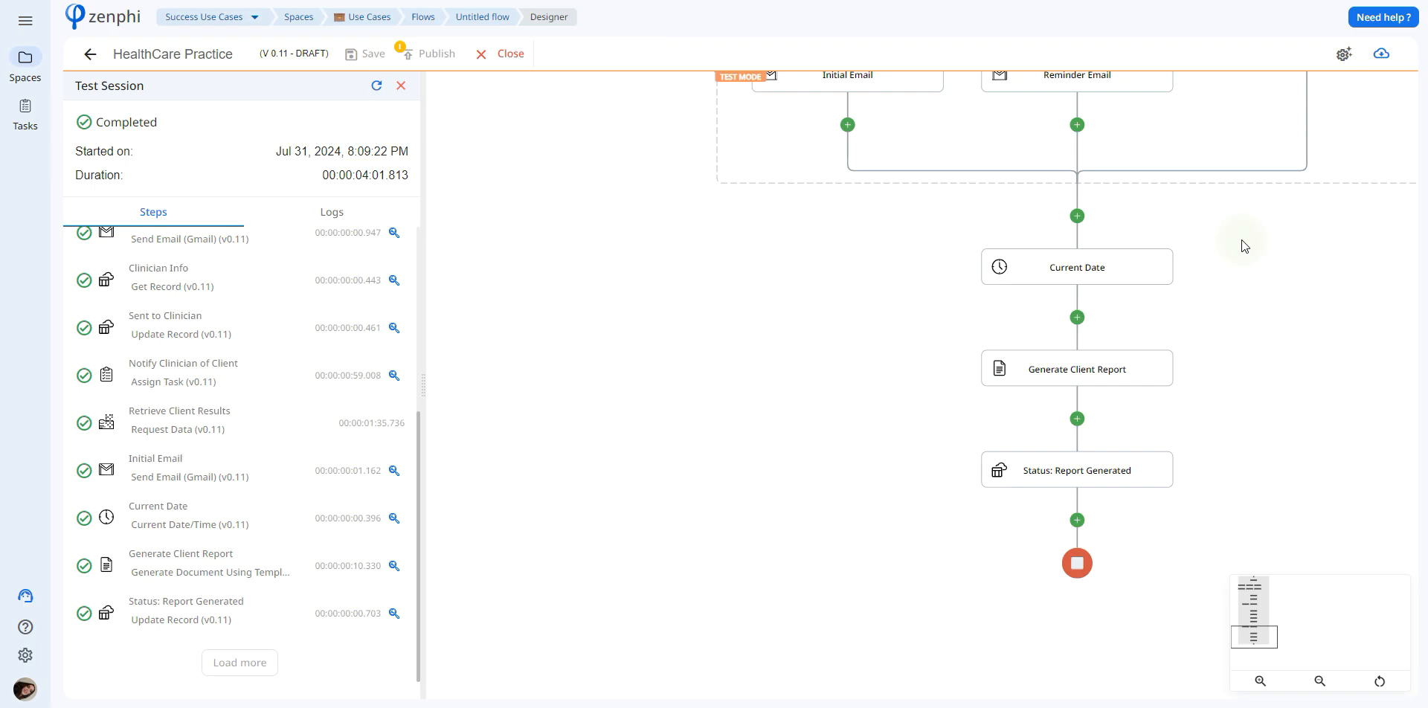